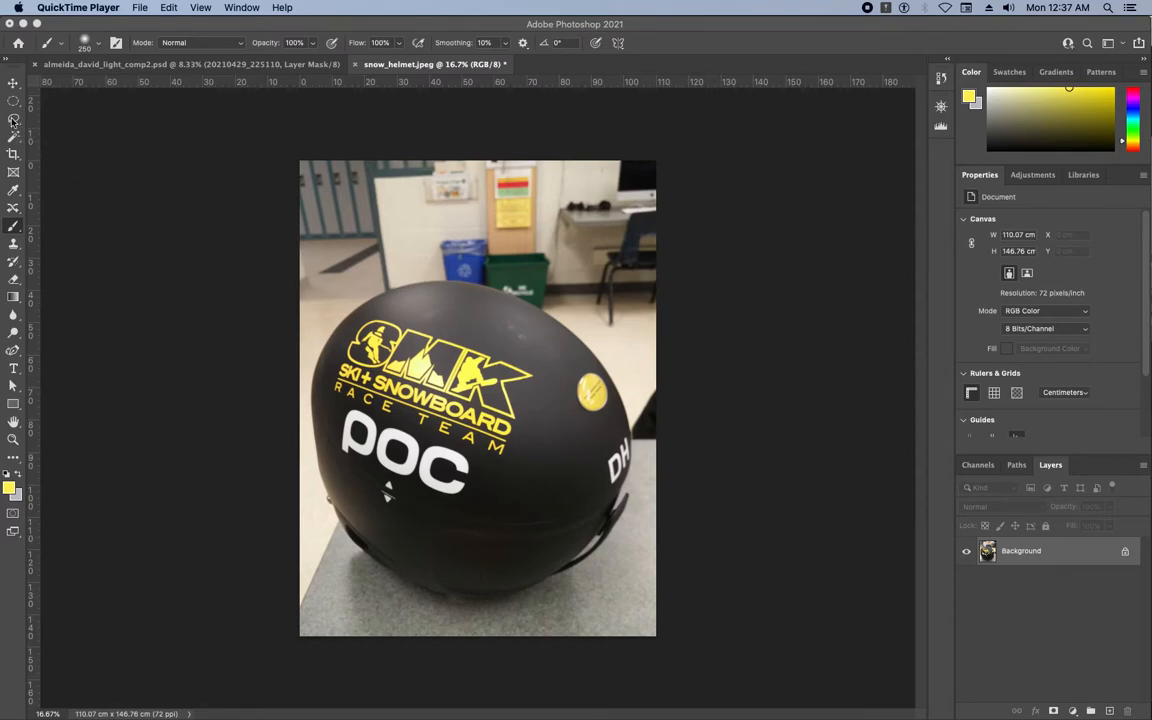
Pick the Lasso tool to prepare a freehand selection on the snow_helmet photo
left_click(13, 119)
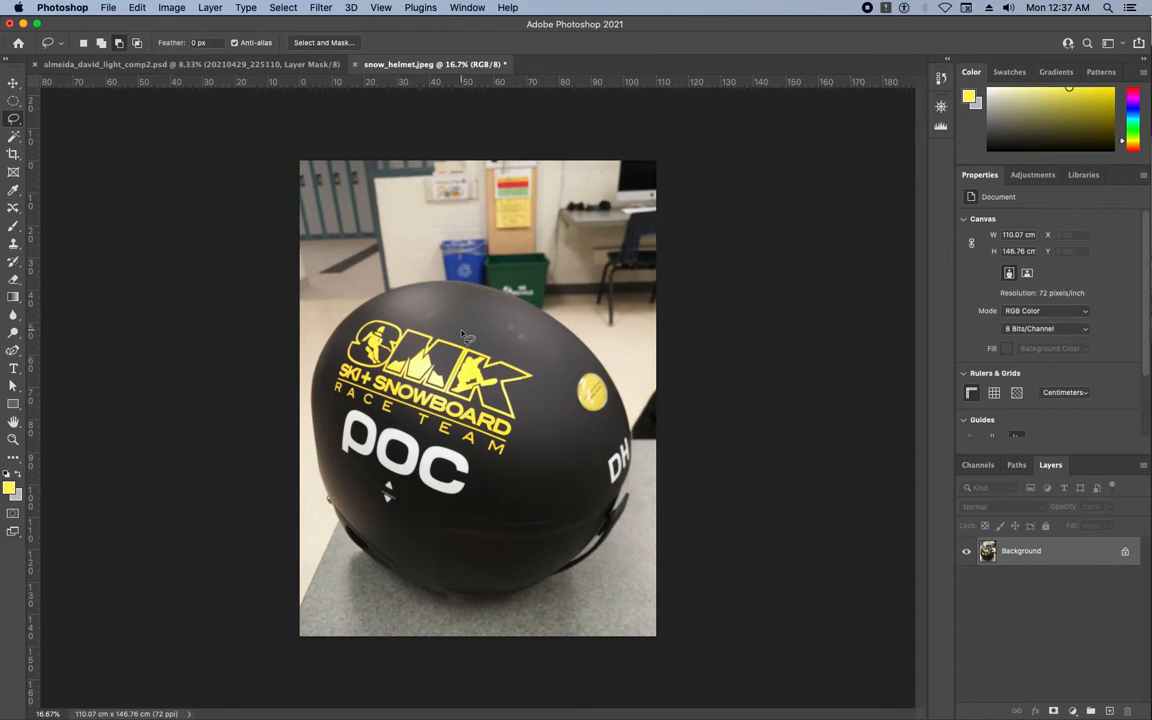
Lasso the SMK logo, copy it onto Layer 1, and hide the Background layer
mouse_move(468, 336)
left_mouse_down()
mouse_move(407, 316)
mouse_move(360, 318)
mouse_move(327, 381)
mouse_move(348, 404)
mouse_move(441, 443)
mouse_move(515, 450)
mouse_move(540, 385)
mouse_move(532, 355)
mouse_move(505, 330)
mouse_move(465, 328)
left_mouse_up()
key("super+v")
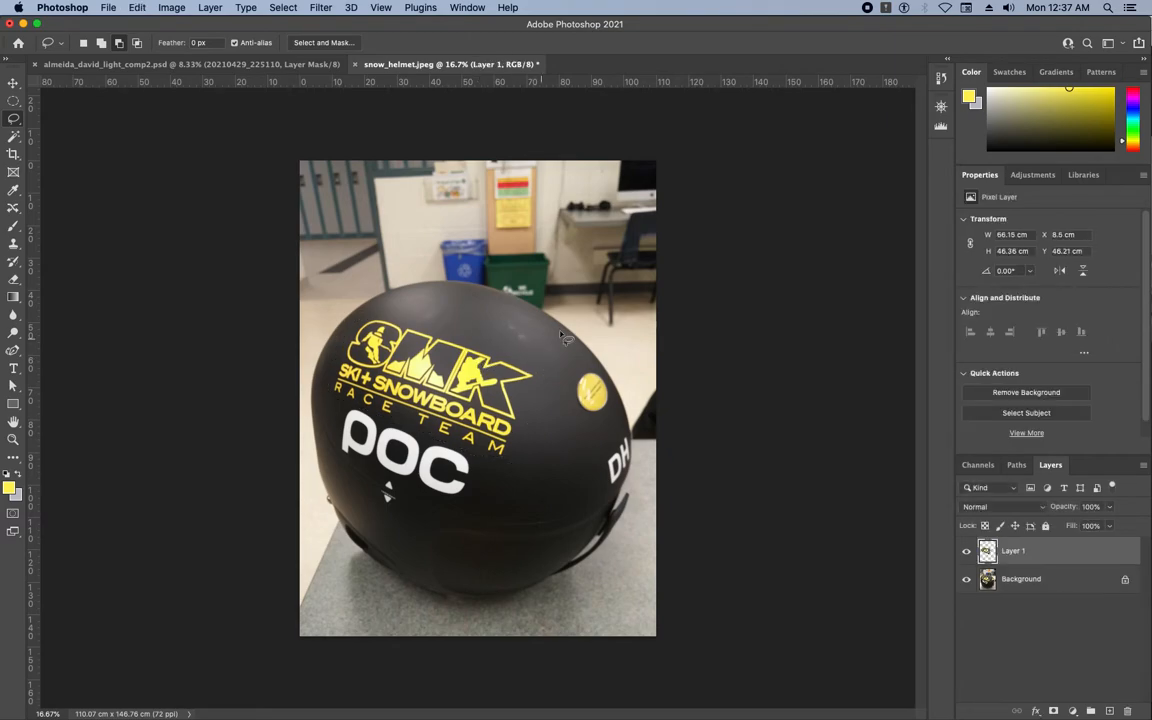
left_click(967, 585)
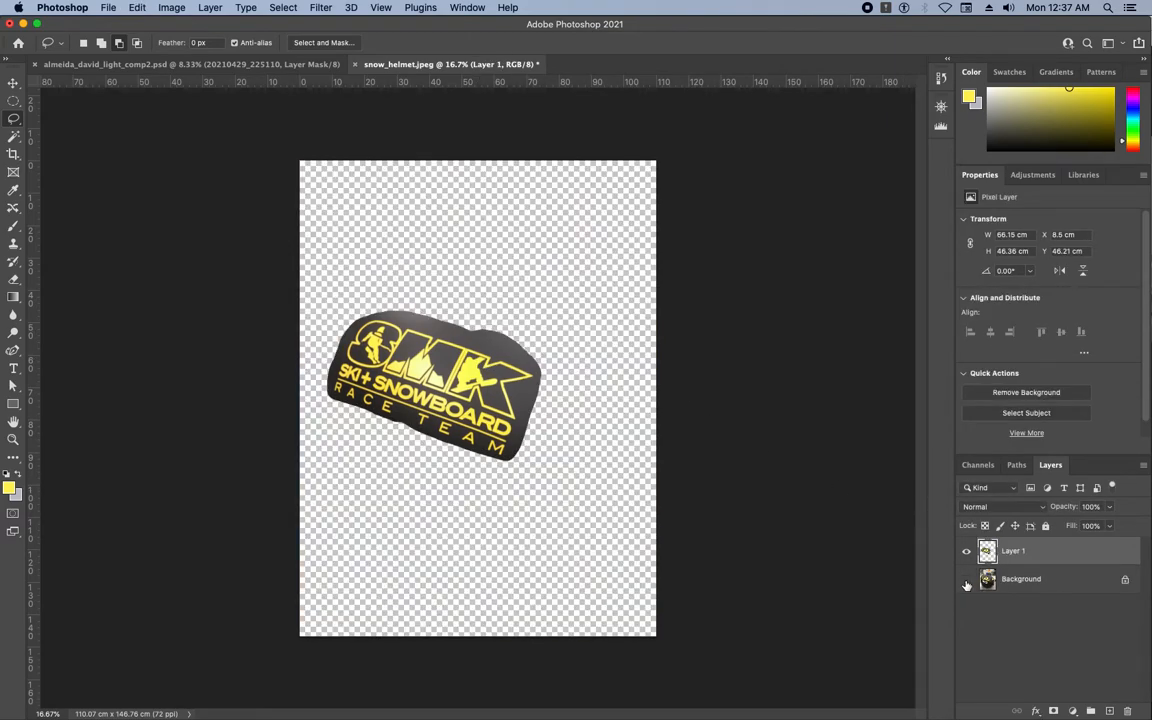
On Layer 1, open Replace Color, sample the logo's yellow, and set Hue to +131
left_click(1013, 553)
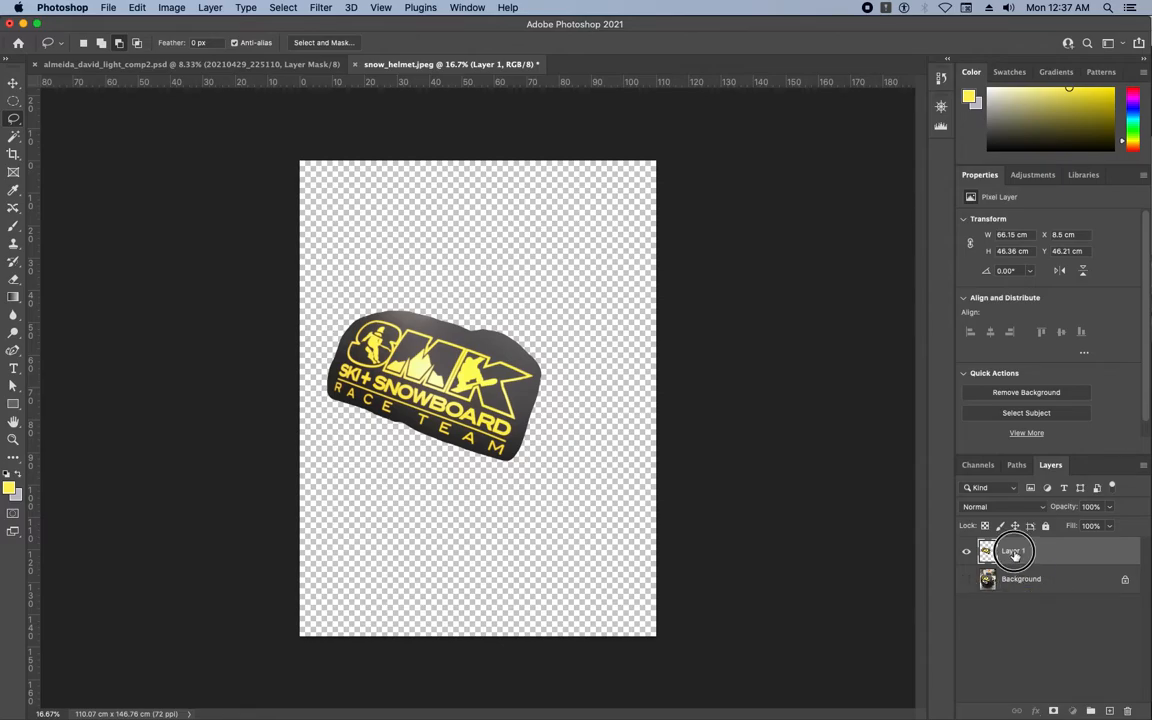
left_click(175, 8)
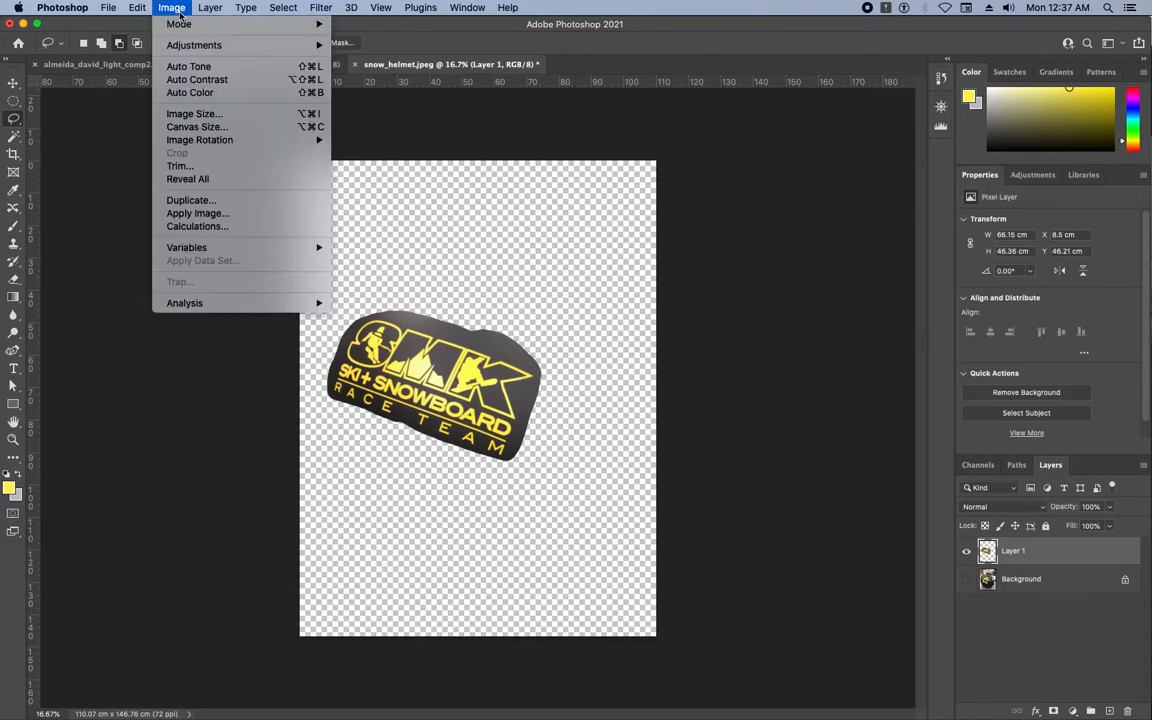
mouse_move(190, 45)
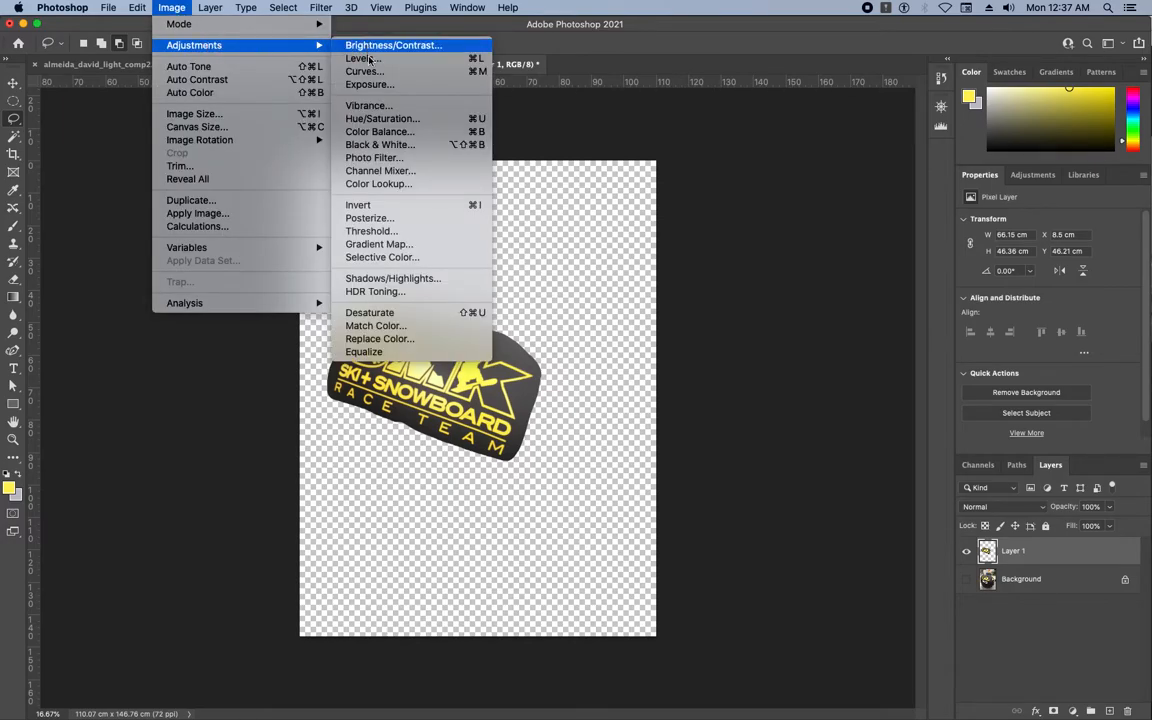
left_click(426, 340)
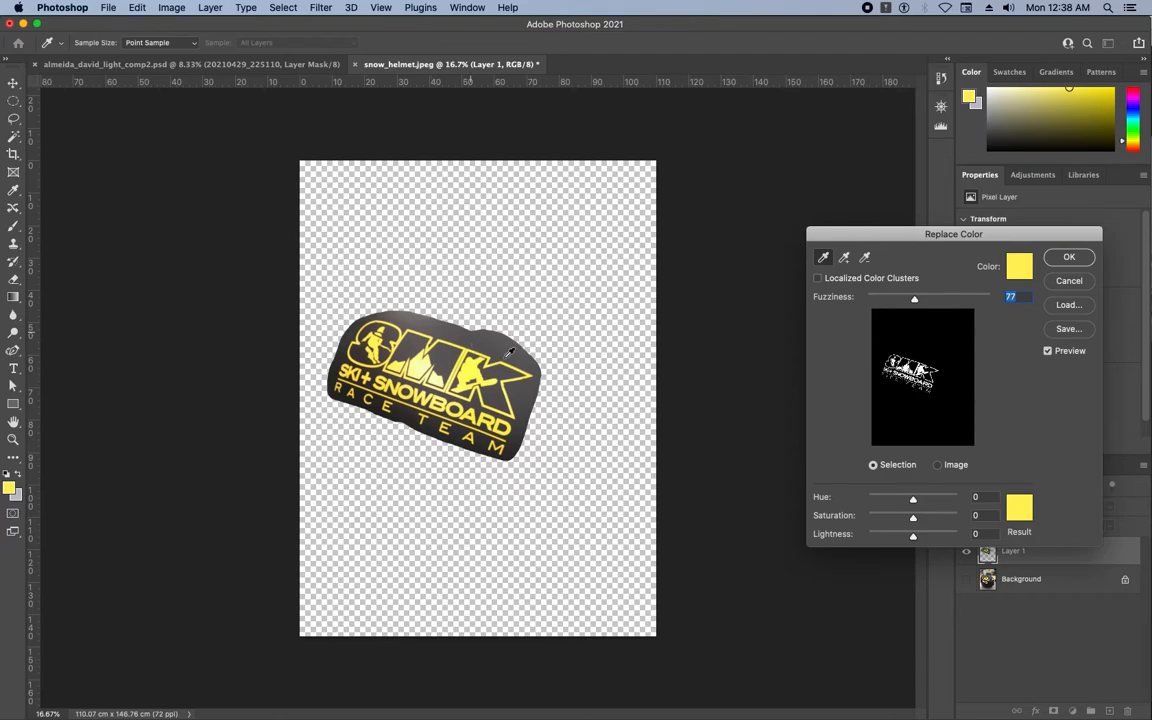
key("super+equal")
key("super+equal")
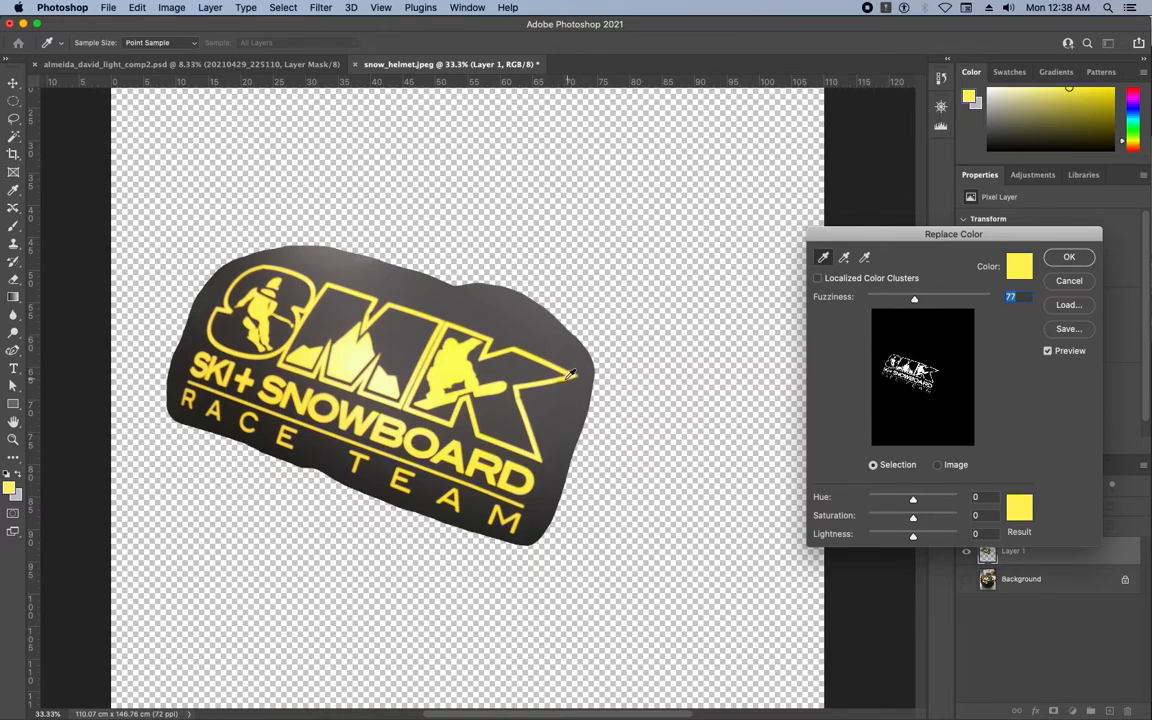
left_click(539, 385)
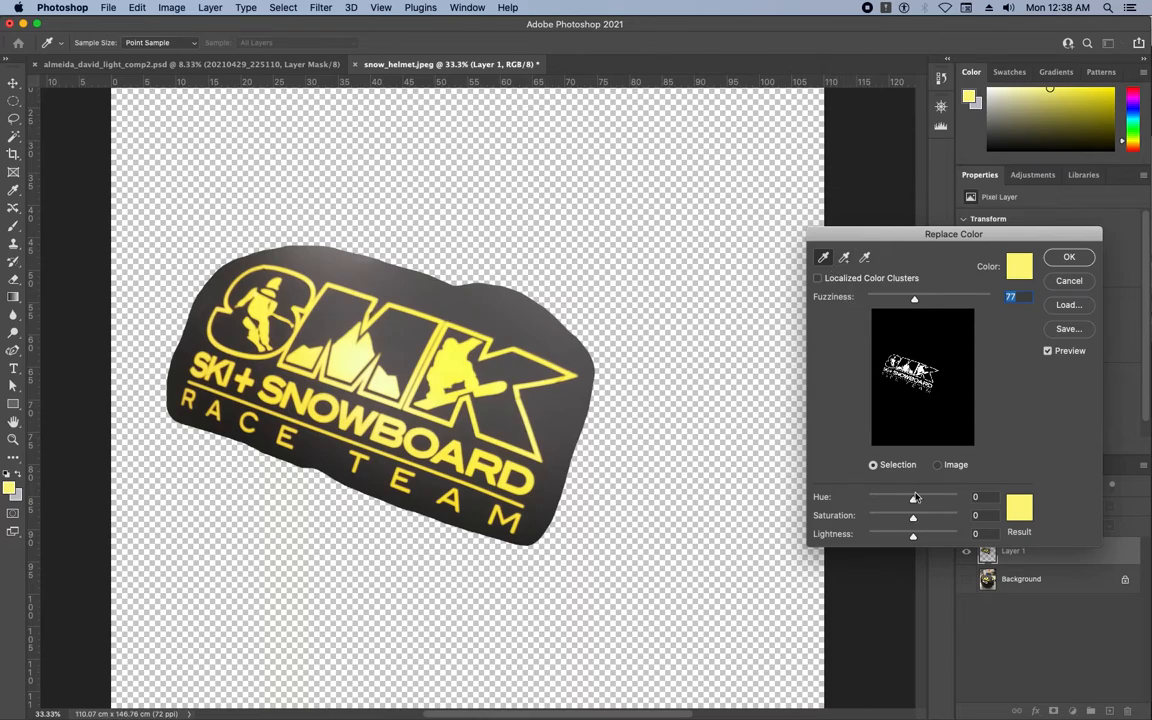
left_click_drag(914, 502, 949, 500)
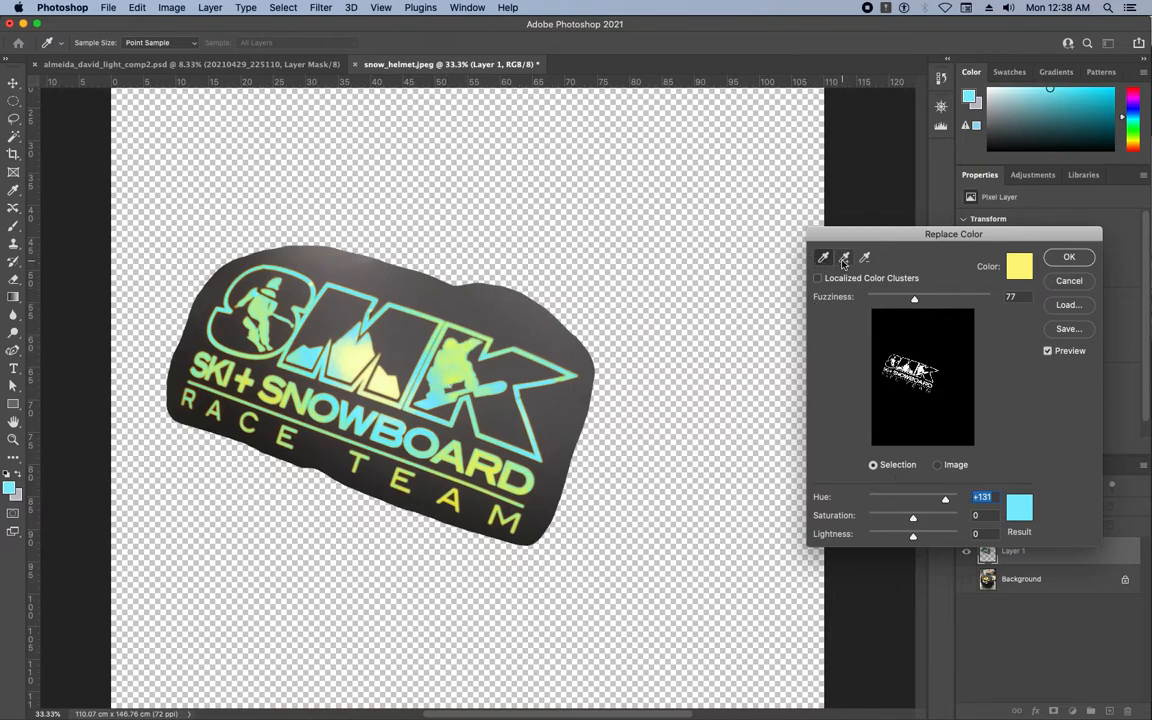
Add the yellow mountain, remaining letters and letter edges to the Replace Color sample
left_click(843, 259)
left_click(324, 324)
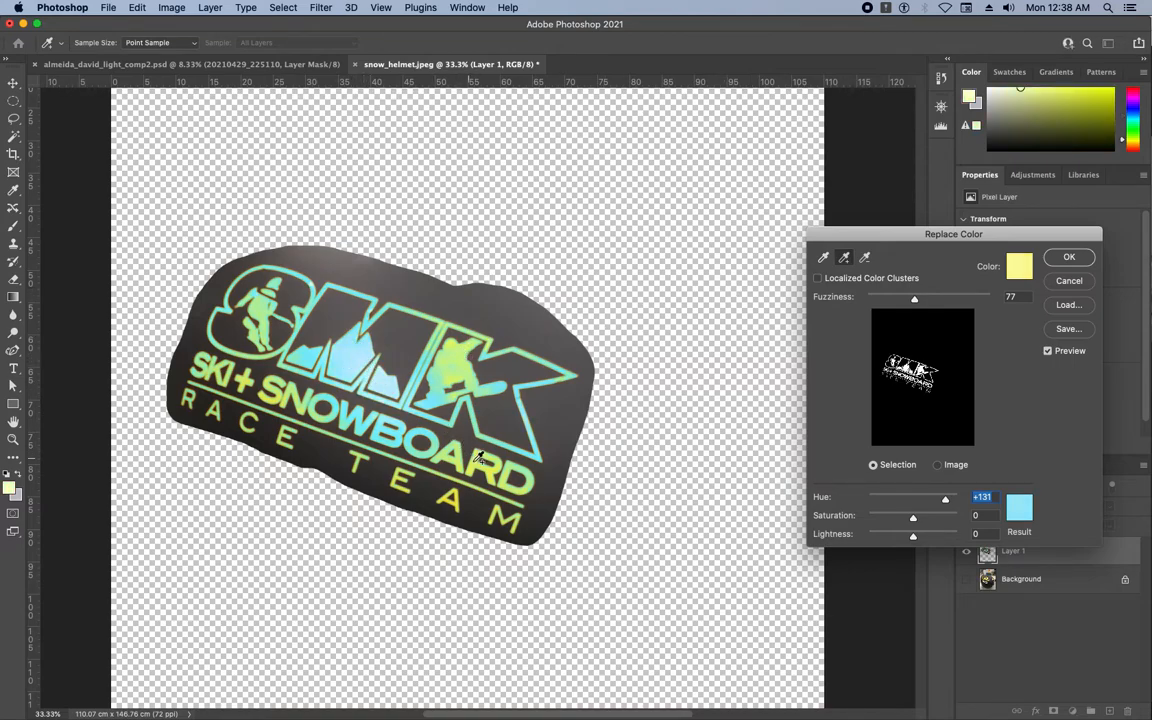
left_click(428, 418)
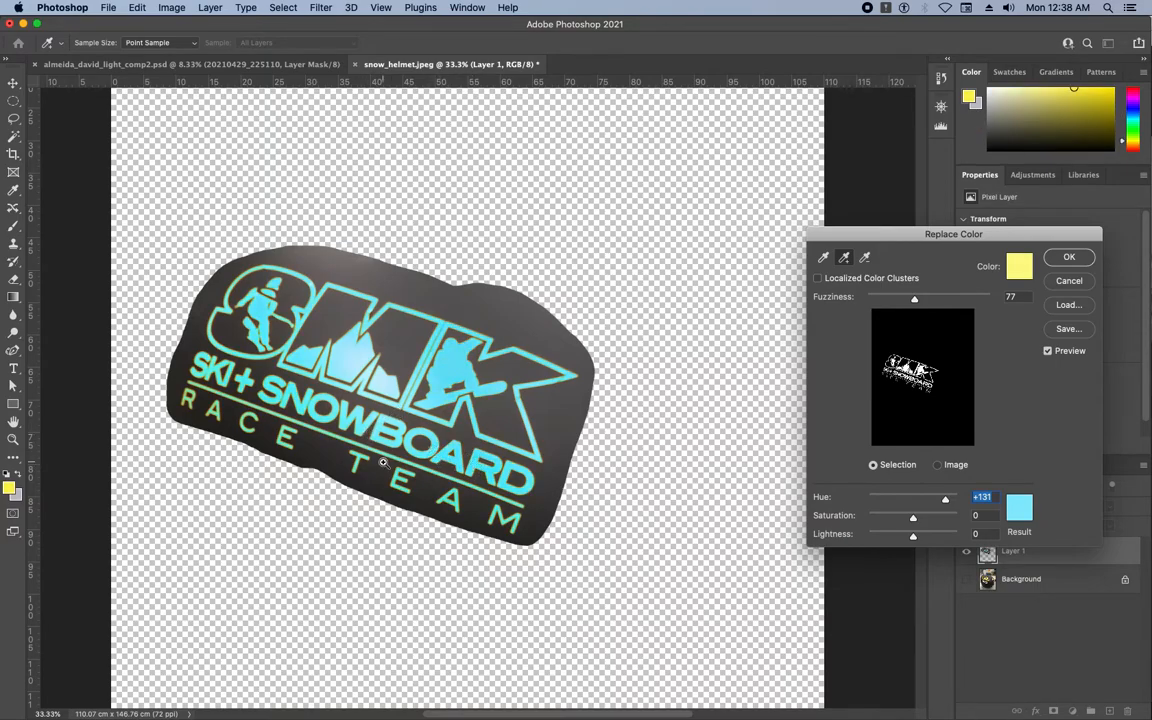
key("super+space")
left_click_drag(379, 453, 491, 542)
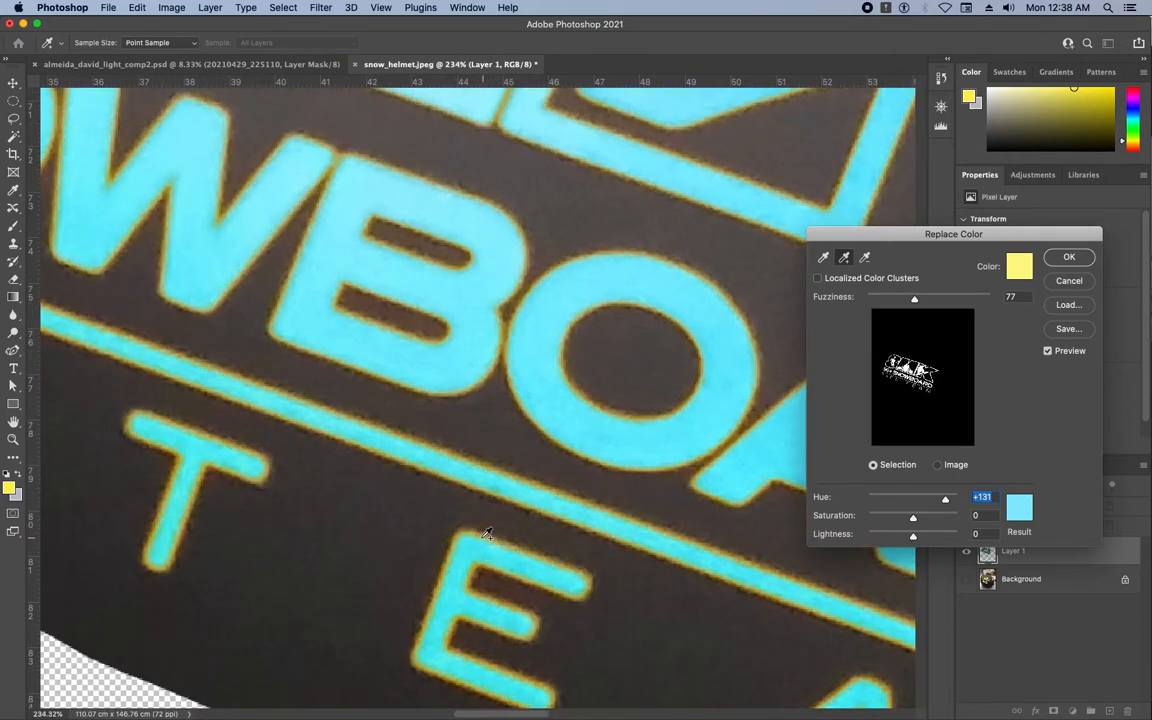
left_click(475, 530)
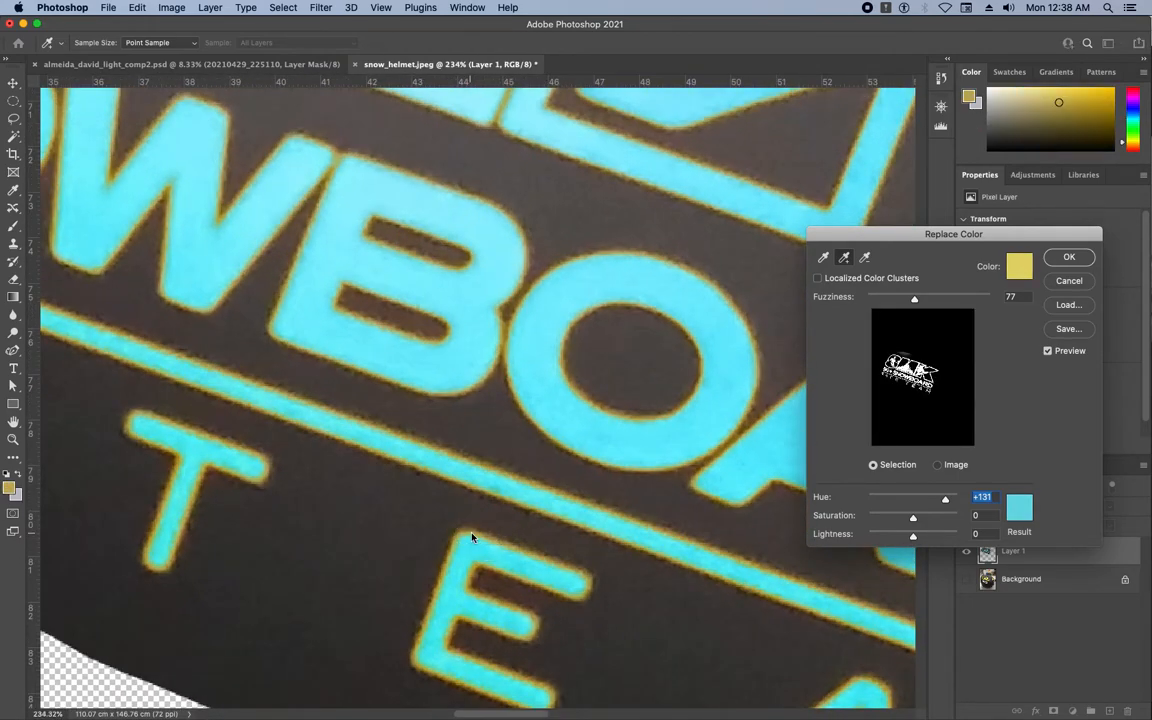
Raise Fuzziness to 113 and set Hue to -180 for blue-violet lettering
left_click_drag(914, 302, 929, 299)
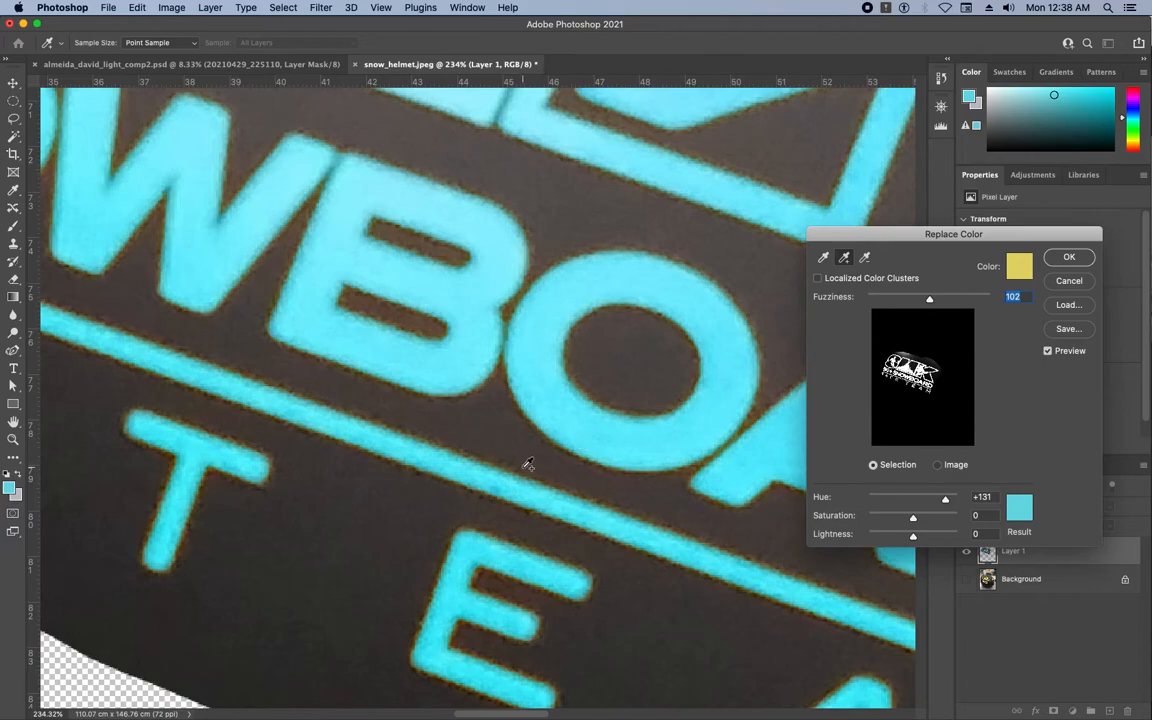
left_click_drag(932, 303, 938, 300)
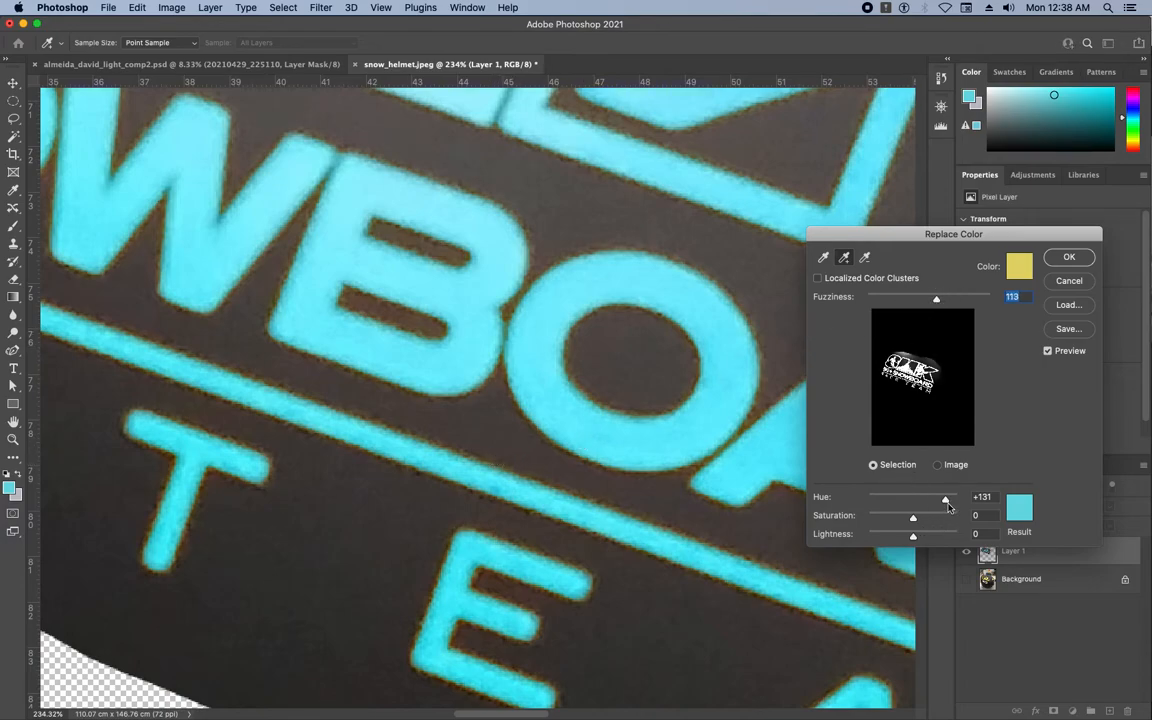
left_click_drag(948, 503, 866, 504)
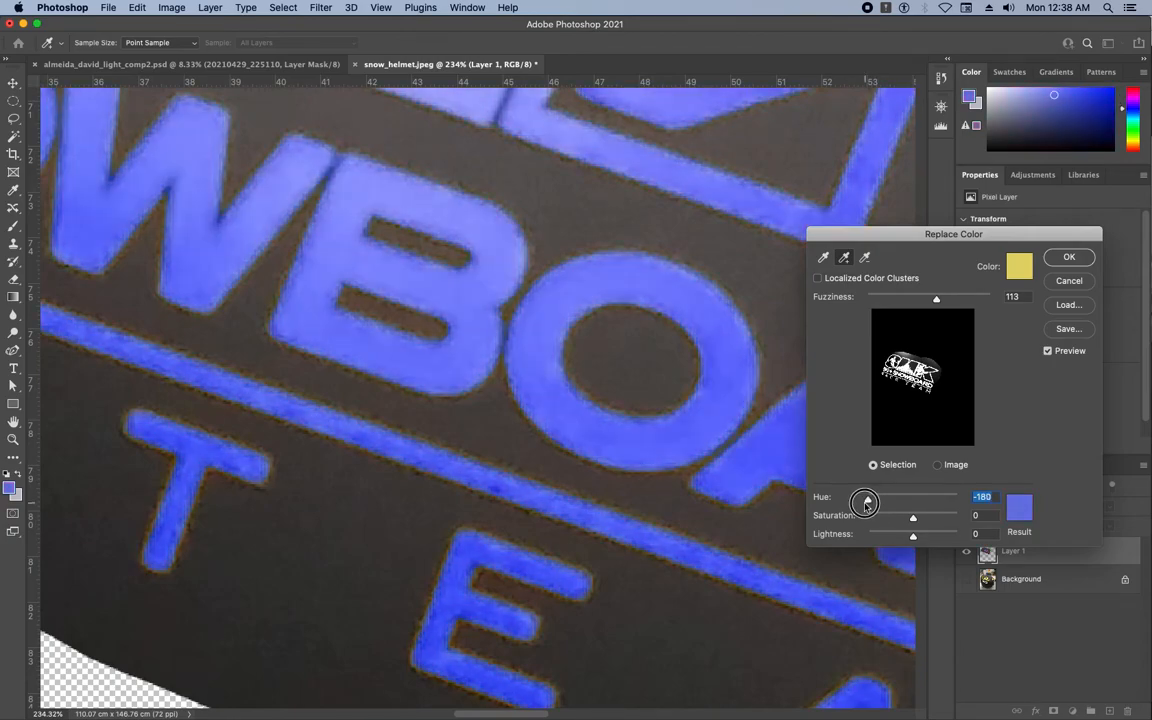
Set Saturation to +19, leaving Localized Color Clusters off
mouse_move(913, 517)
left_mouse_down()
mouse_move(930, 518)
mouse_move(914, 518)
mouse_move(912, 539)
left_mouse_up()
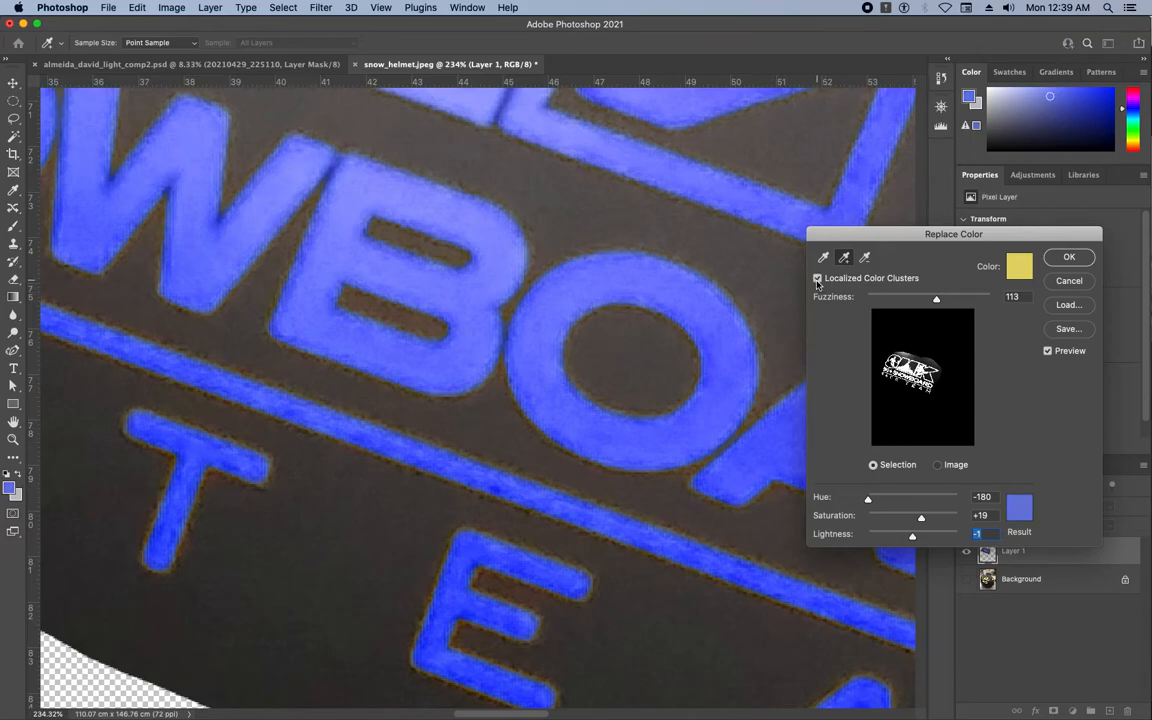
left_click(817, 278)
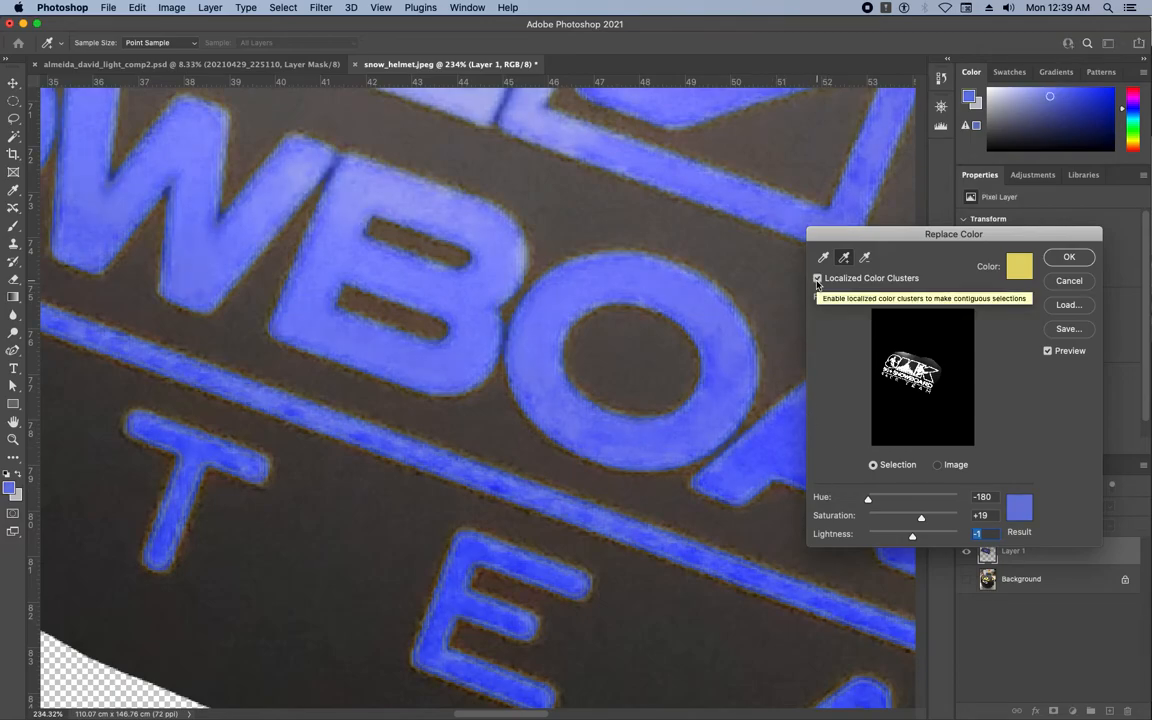
left_click(817, 278)
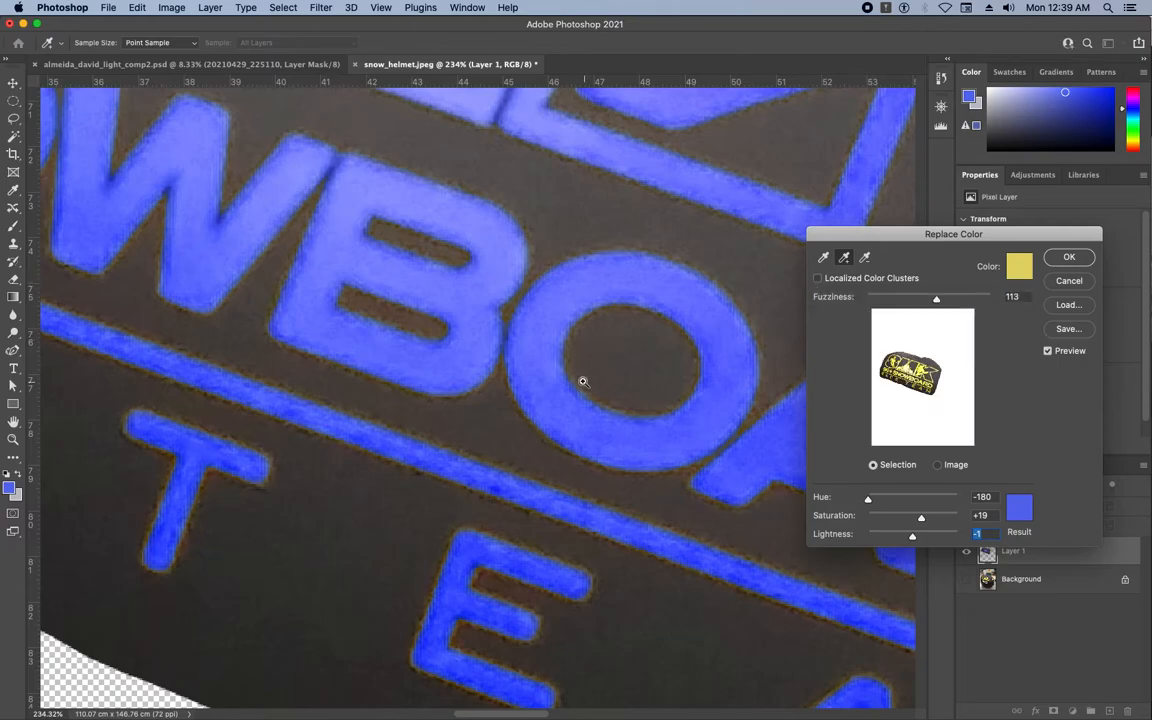
Add two more logo tones to the sample, set Hue to +142, and apply it
left_click(574, 378, "alt")
left_click(572, 376, "alt")
left_click(603, 326, "alt")
left_click(603, 326, "alt")
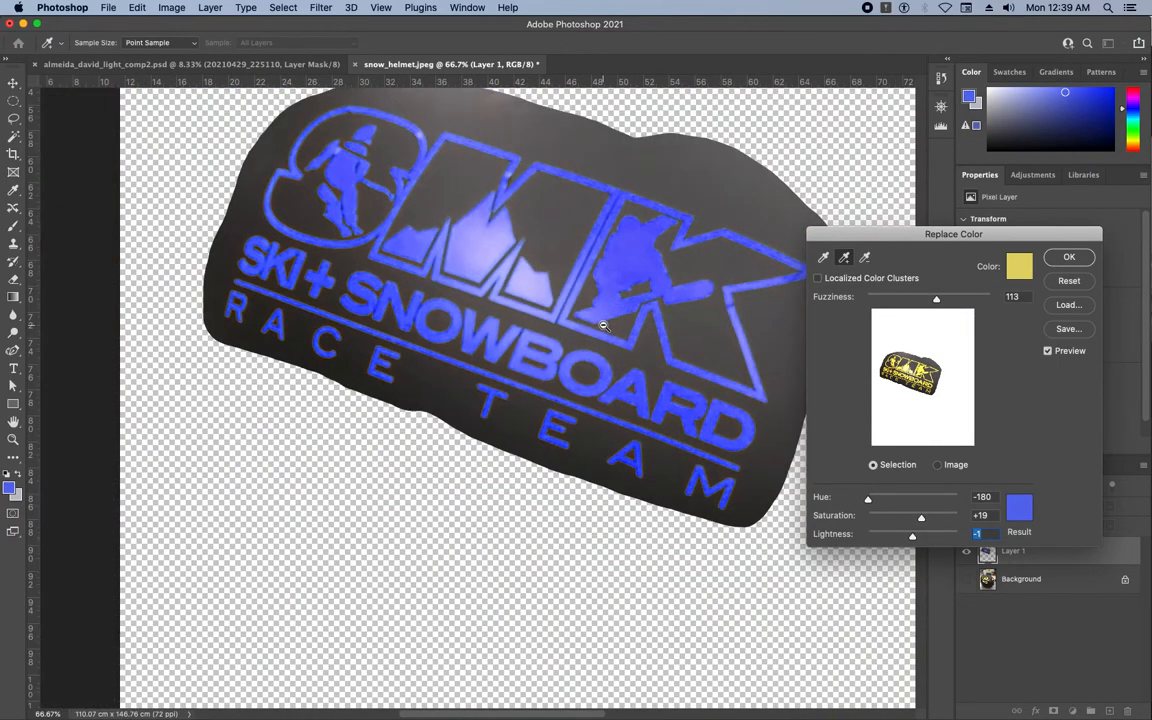
left_click(603, 326, "alt")
left_click(623, 329)
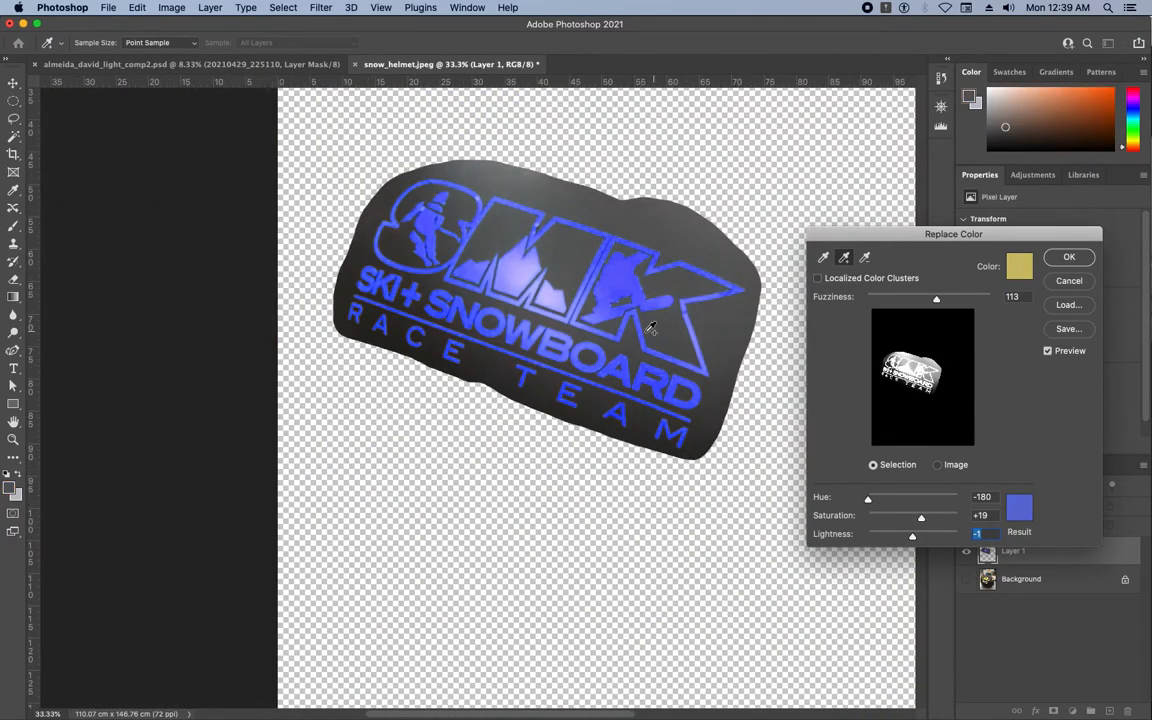
left_click(476, 248)
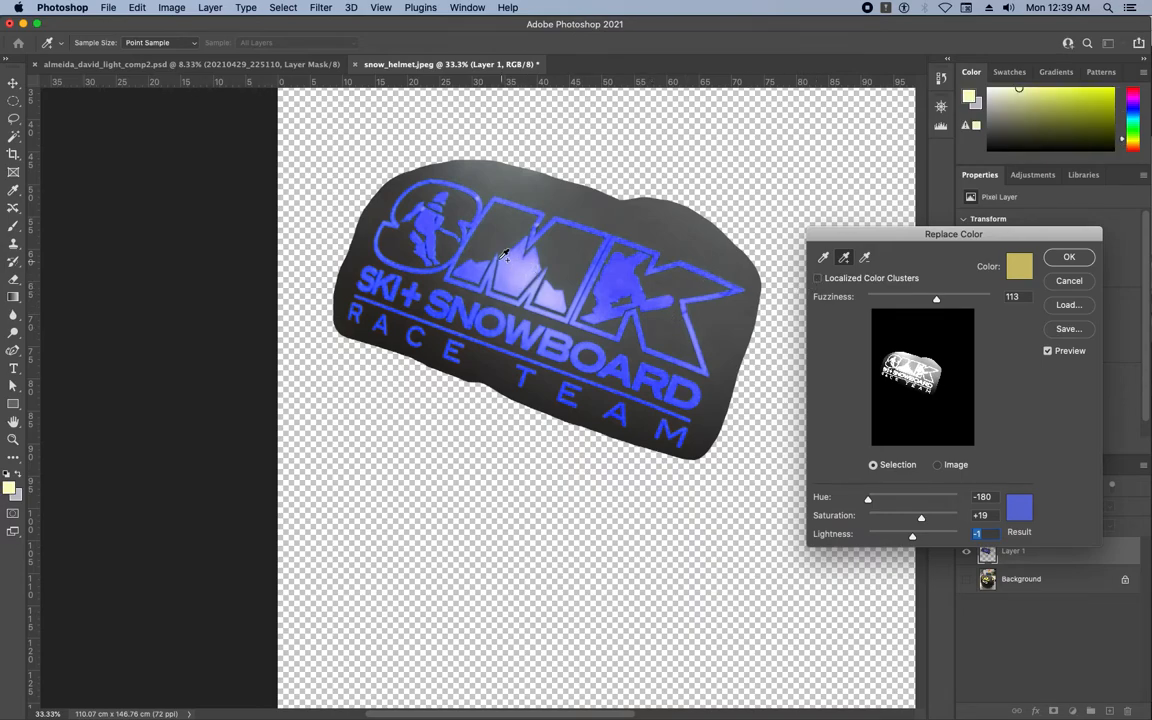
left_click(481, 201)
left_click_drag(868, 498, 949, 500)
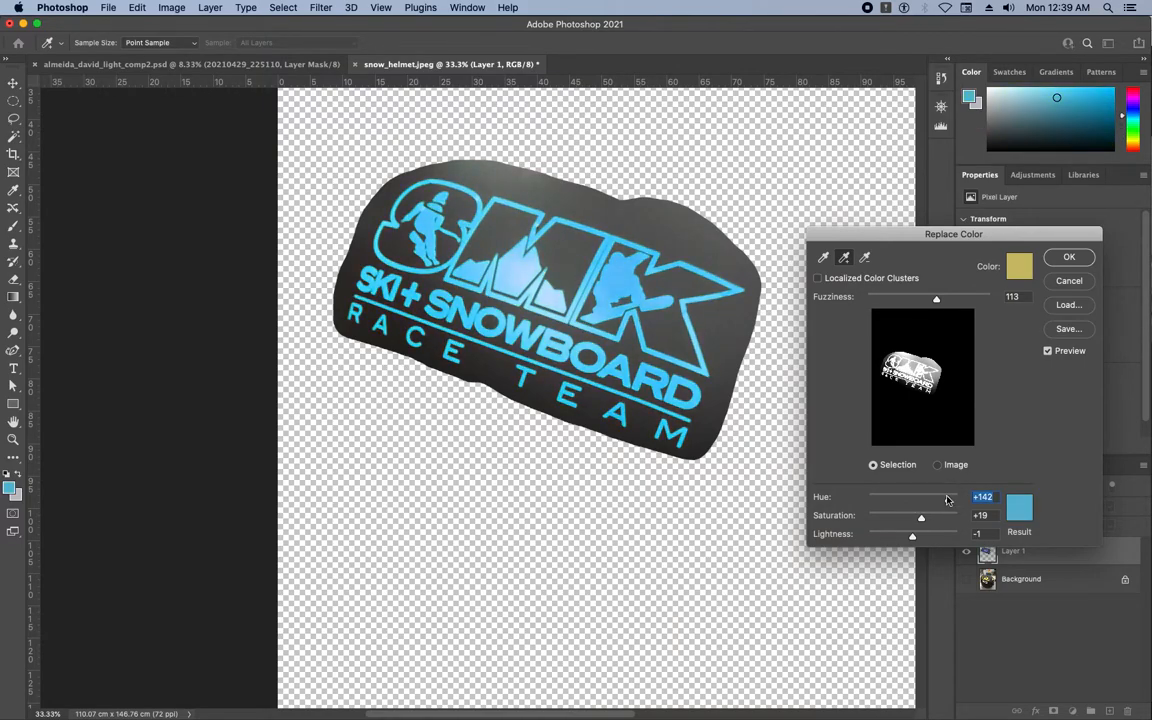
left_click(1065, 264)
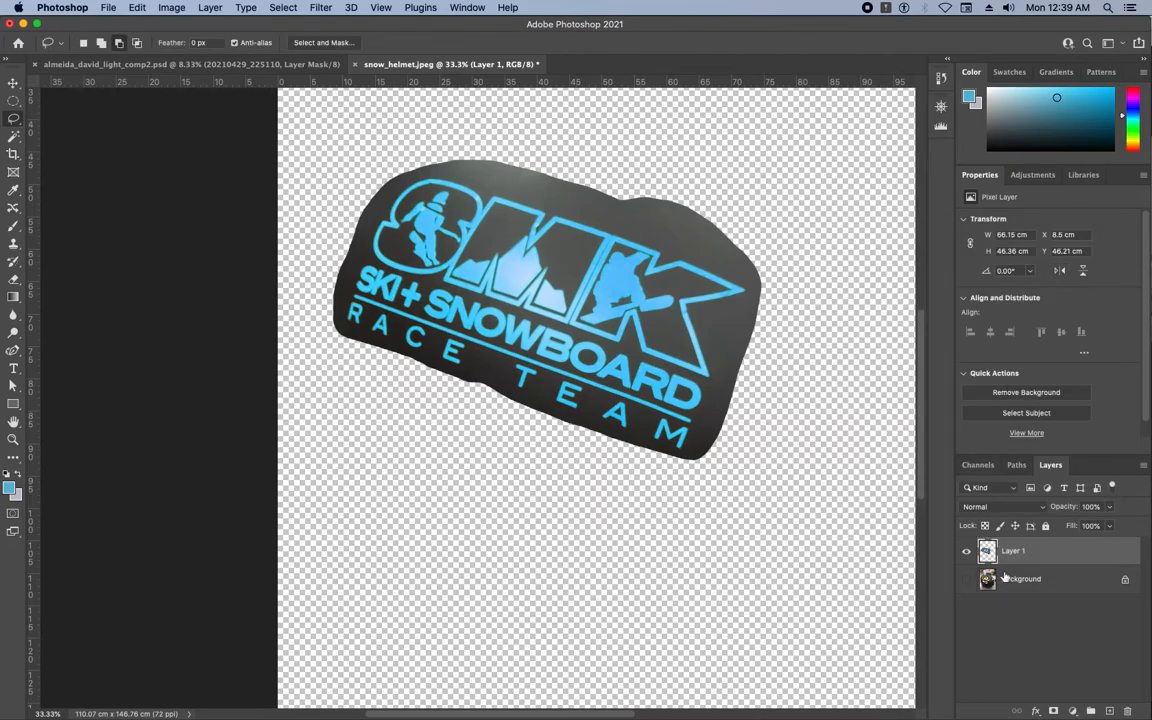
Show the Background layer and zoom out to 16.7% to view the whole helmet
left_click(966, 581)
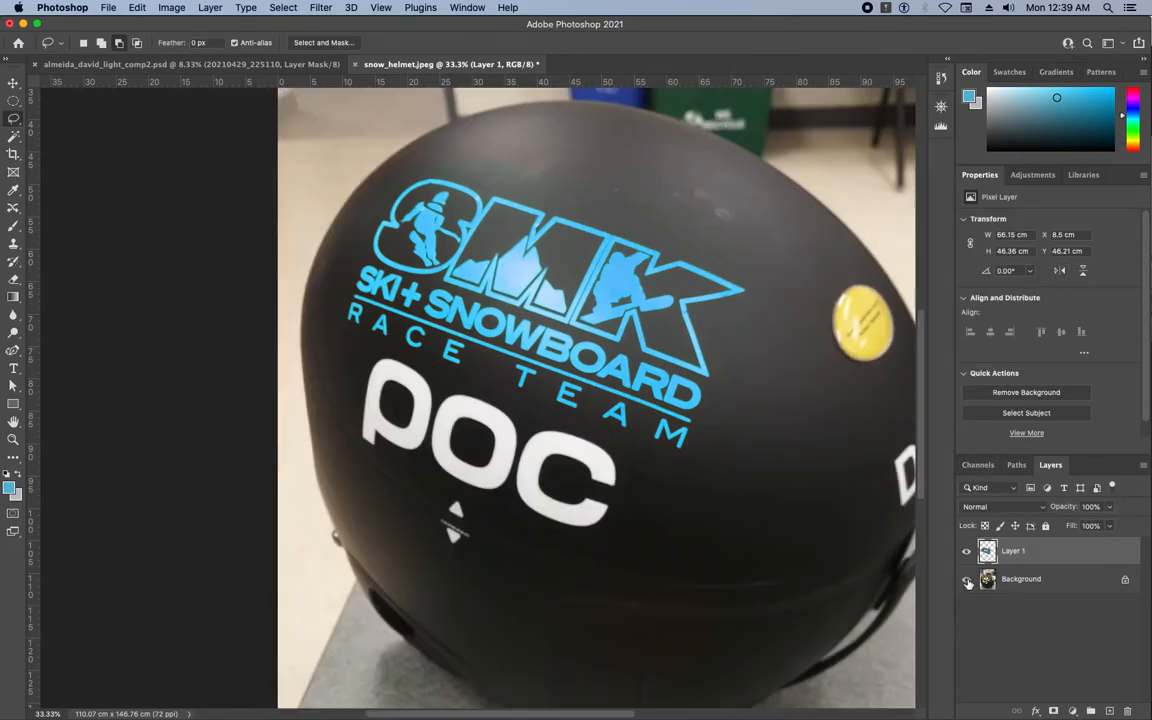
left_click(685, 430, "alt")
left_click(685, 430, "alt")
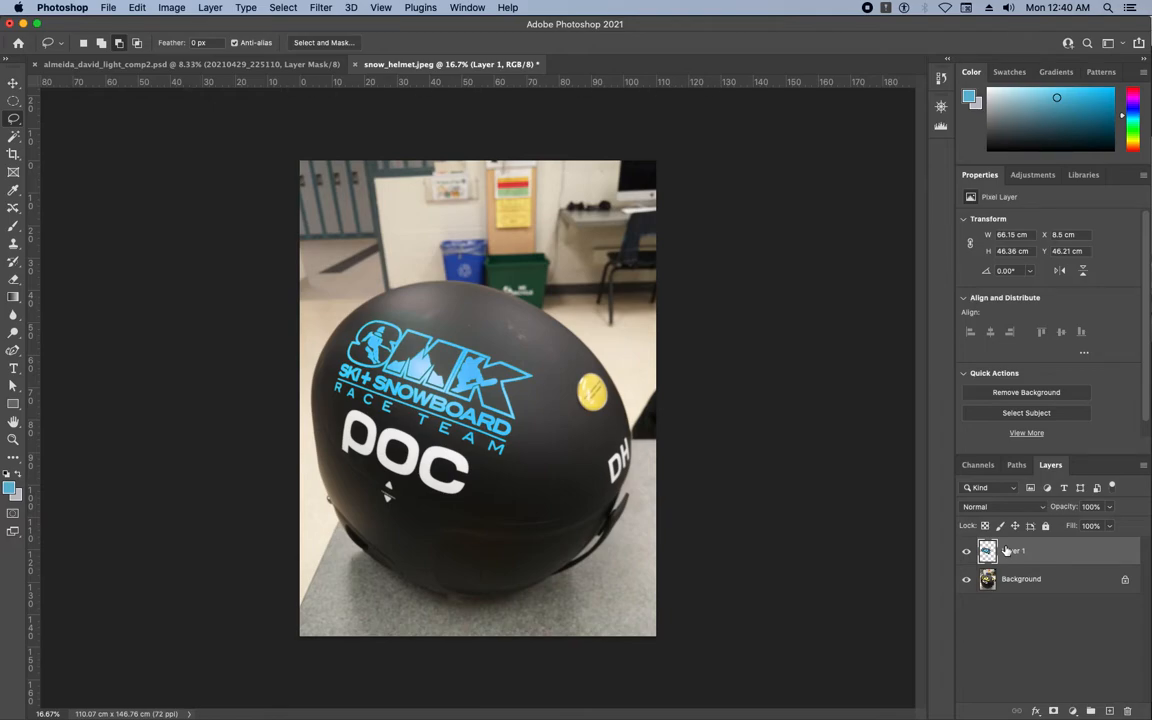
Duplicate the Background layer into a Background copy layer
left_click(1022, 581)
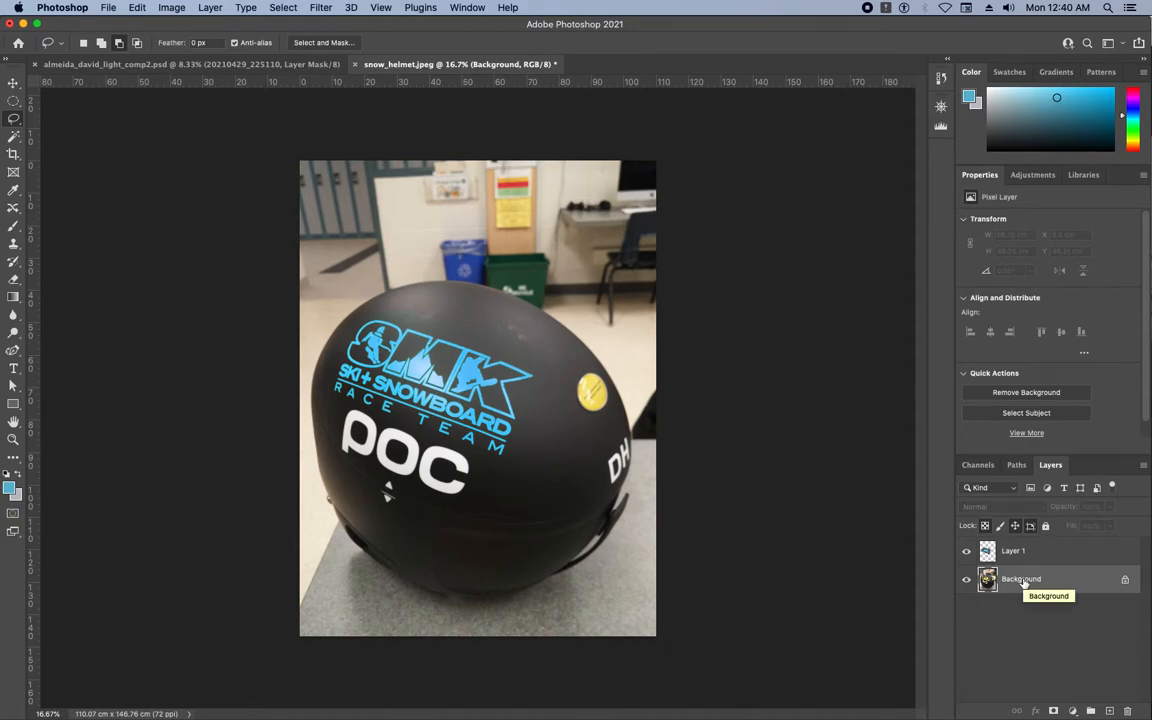
right_click(1022, 582)
left_click(1006, 569)
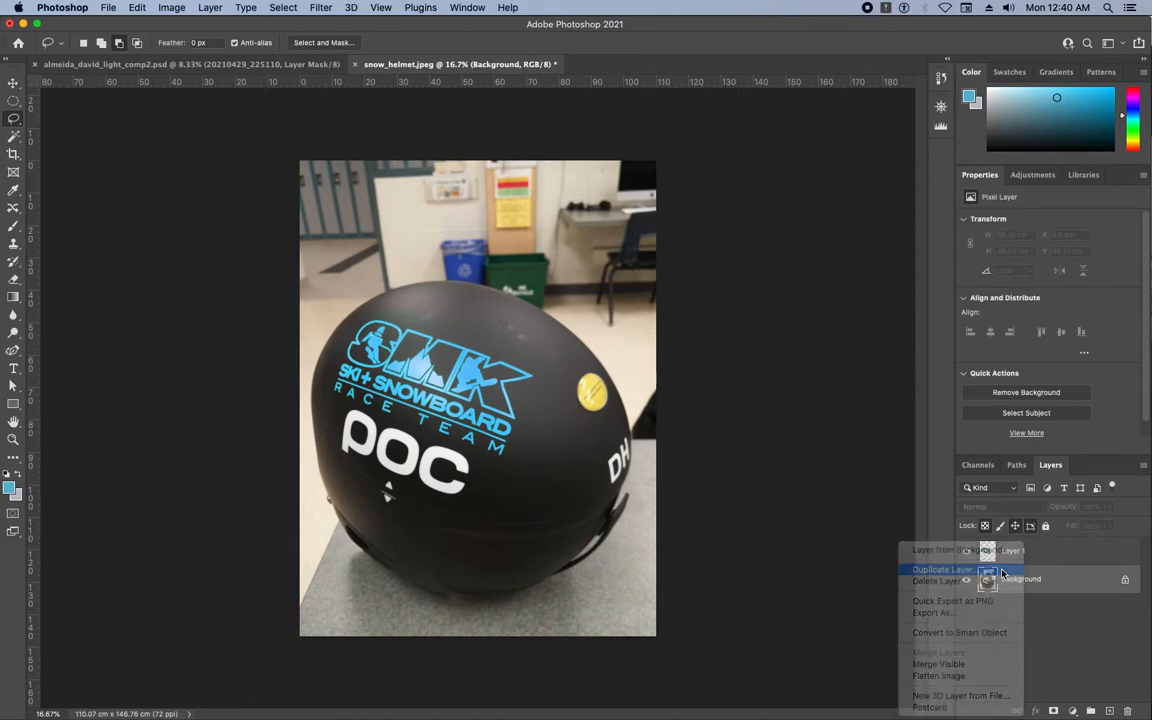
left_click(940, 224)
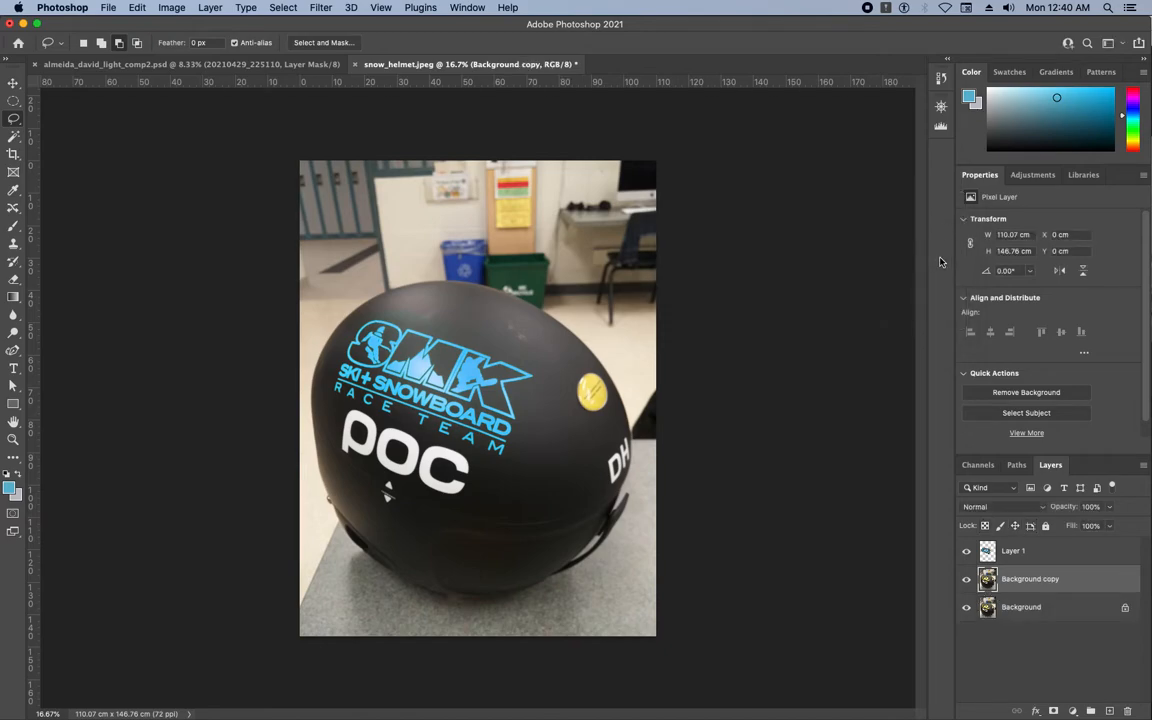
Hide Layer 1, rename it 'replace colour', and make Background copy the working layer
left_click(967, 556)
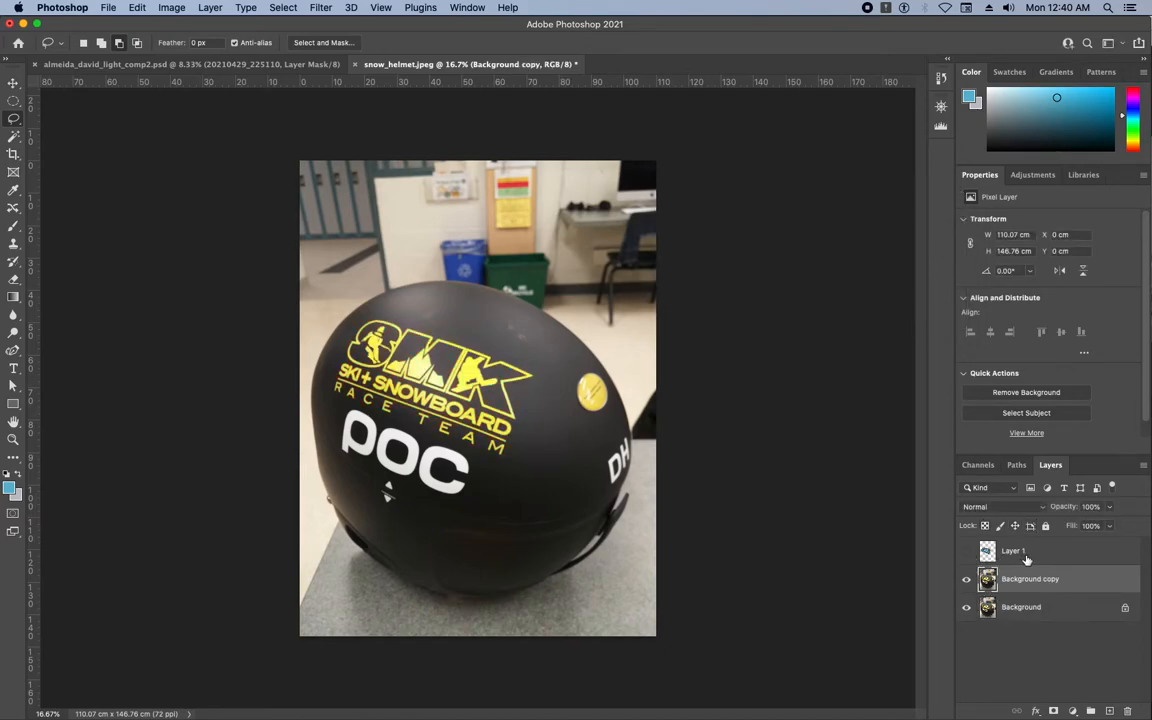
double_click(1034, 556)
key("BackSpace")
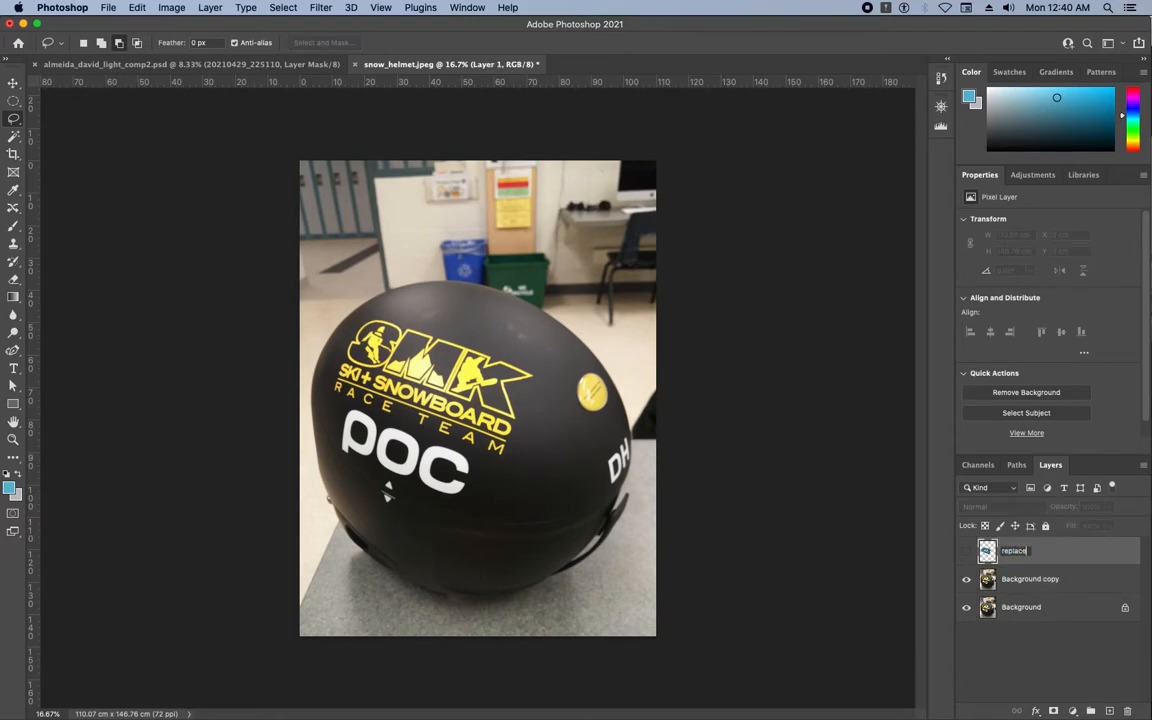
type("replace colour")
key("Return")
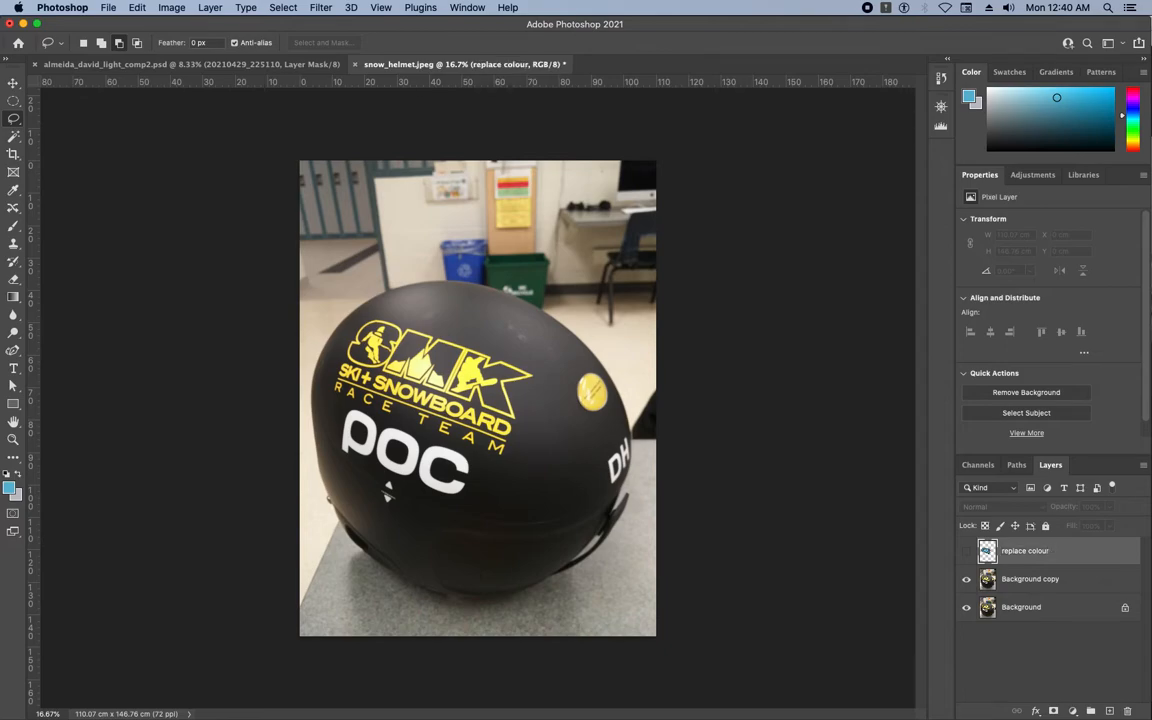
left_click(966, 551)
left_click(967, 552)
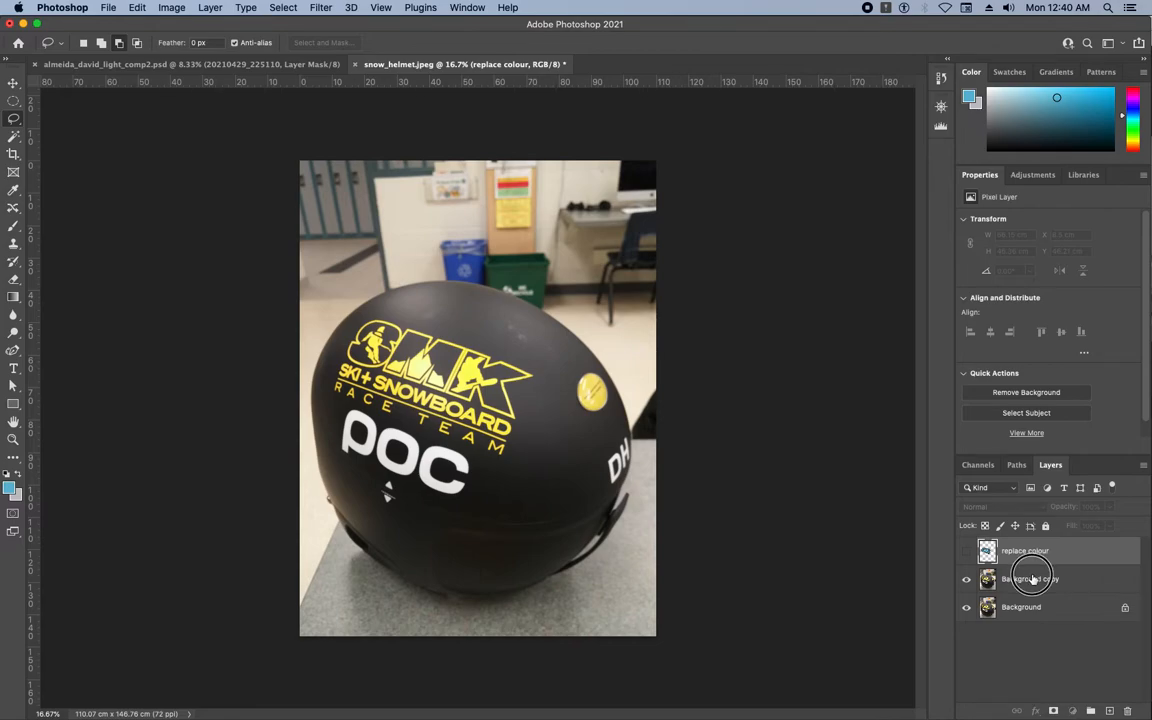
left_click(1033, 580)
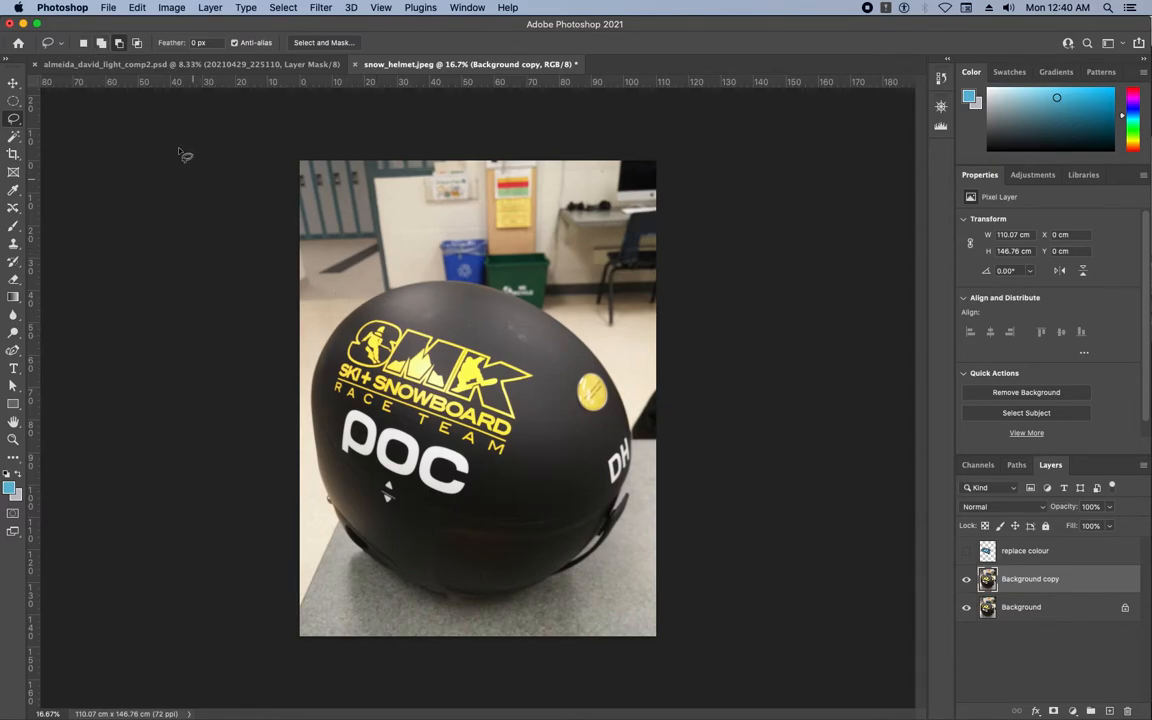
Lasso around the SMK logo on Background copy, trimming the edge near RACE TEAM
left_click(83, 42)
mouse_move(428, 323)
left_mouse_down()
mouse_move(360, 320)
mouse_move(331, 372)
mouse_move(336, 396)
mouse_move(364, 422)
mouse_move(458, 431)
mouse_move(476, 458)
mouse_move(512, 470)
mouse_move(540, 368)
mouse_move(442, 328)
left_mouse_up()
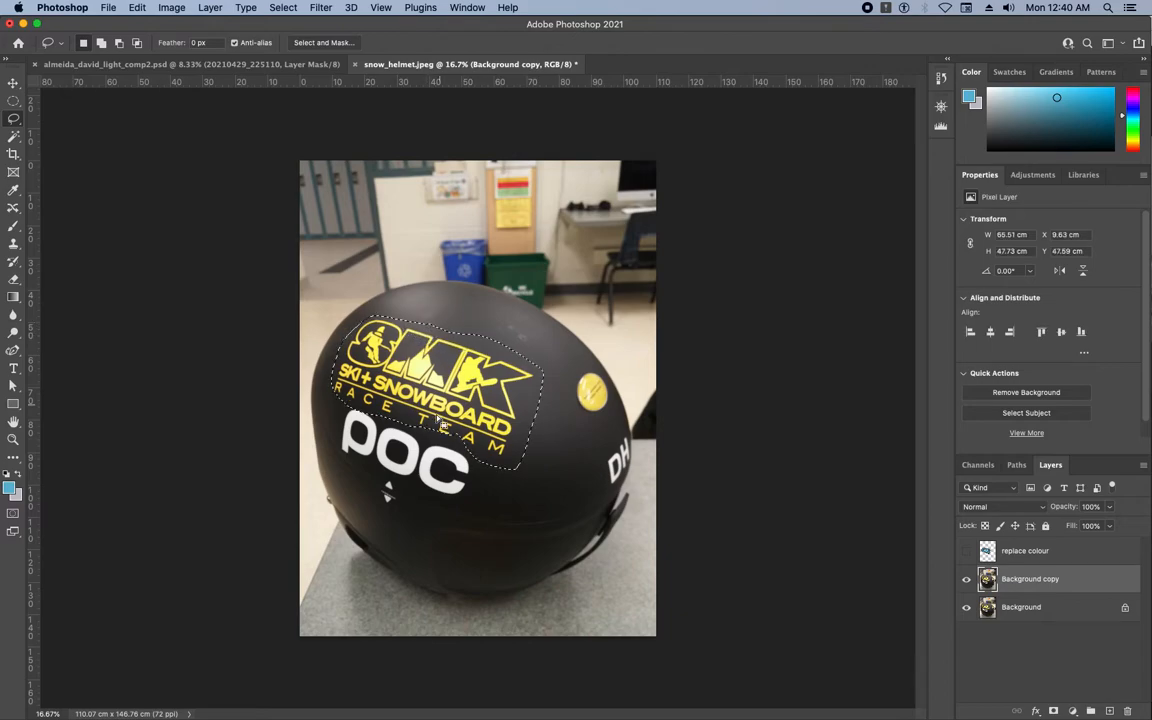
left_click(117, 43)
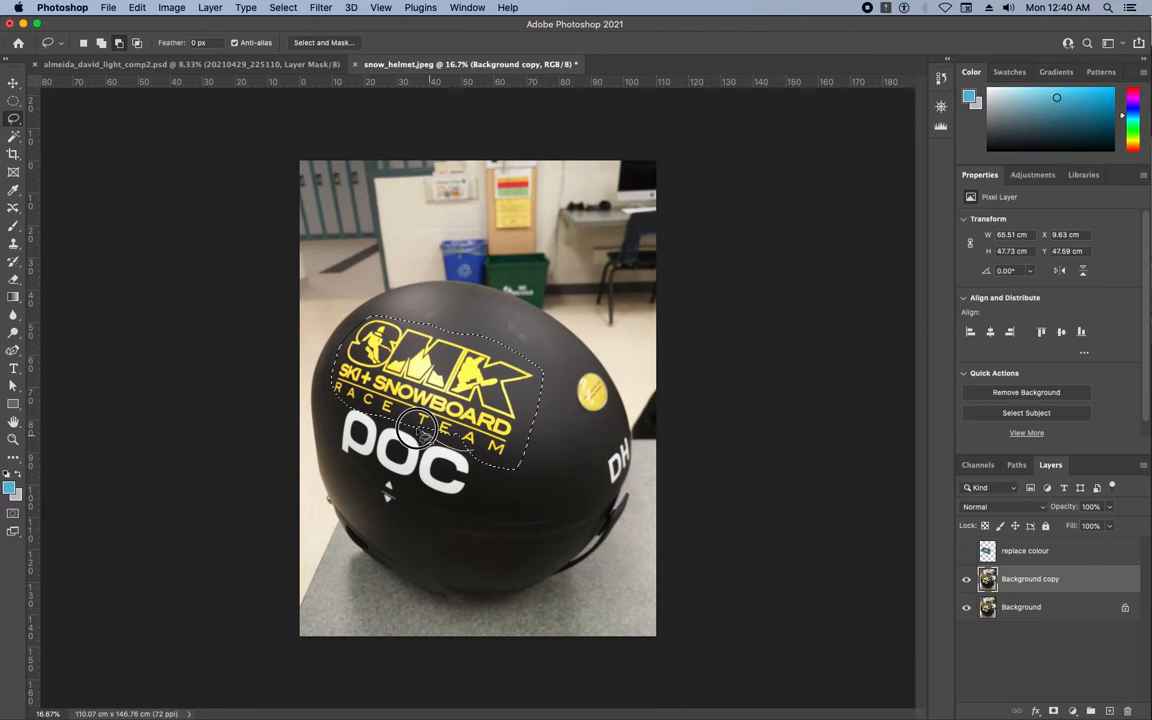
left_click_drag(410, 428, 355, 385)
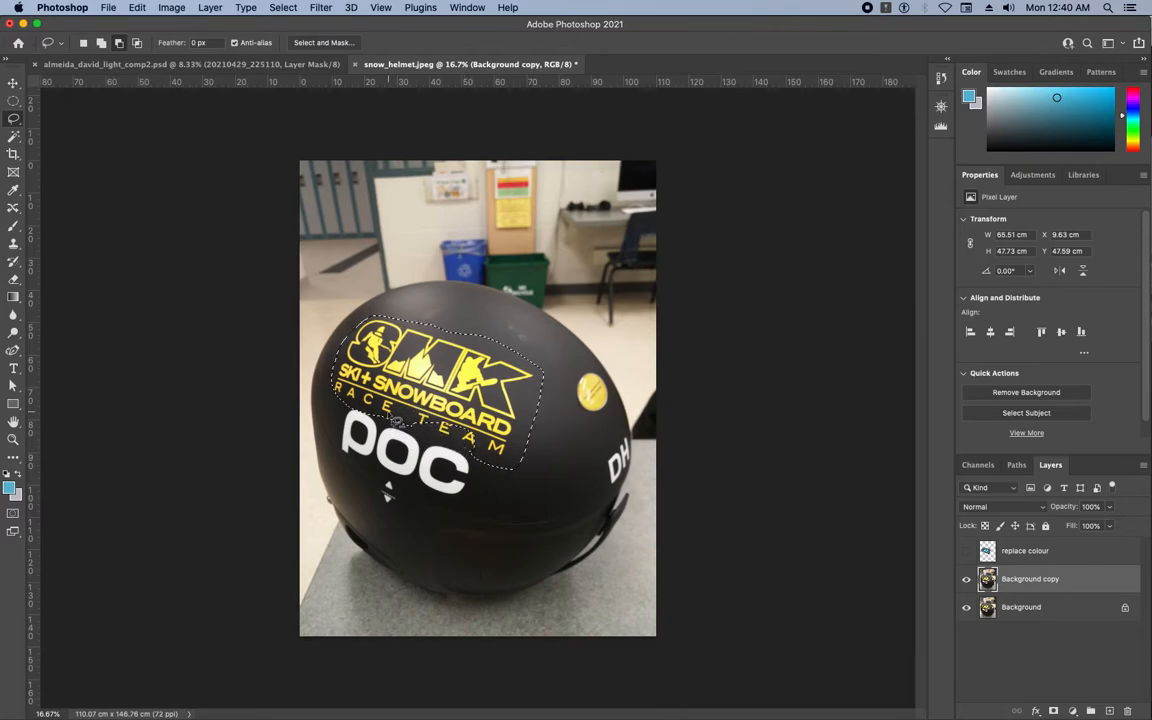
left_click(101, 43)
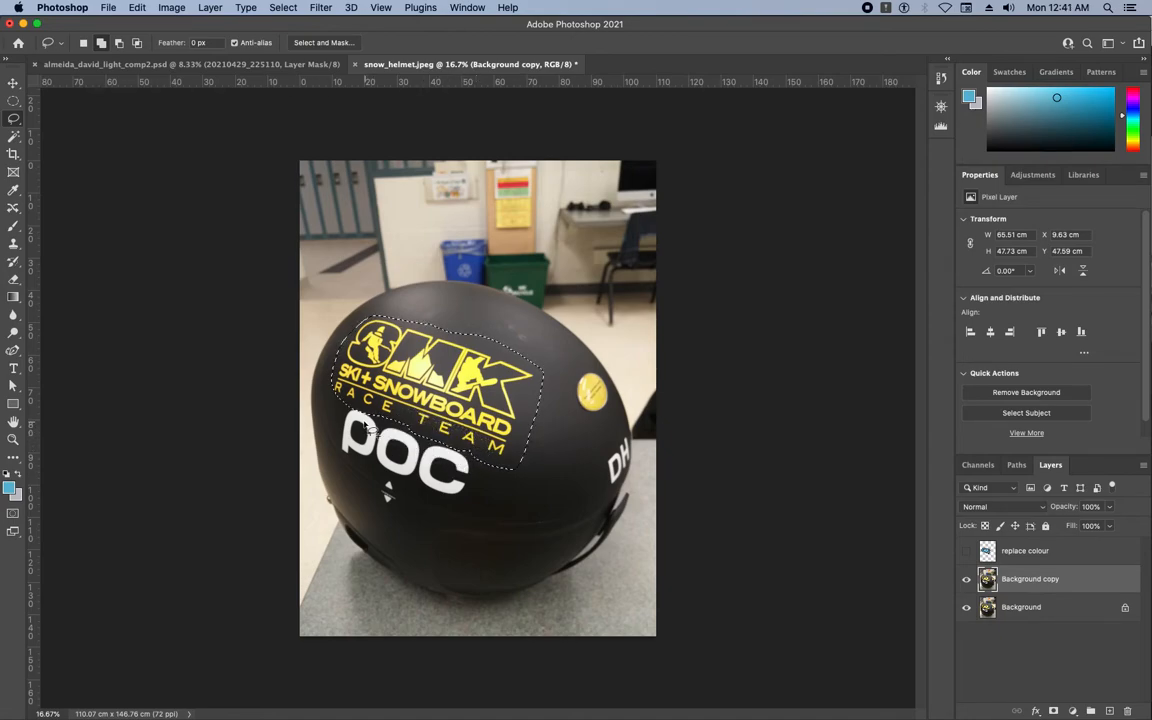
left_click(119, 43)
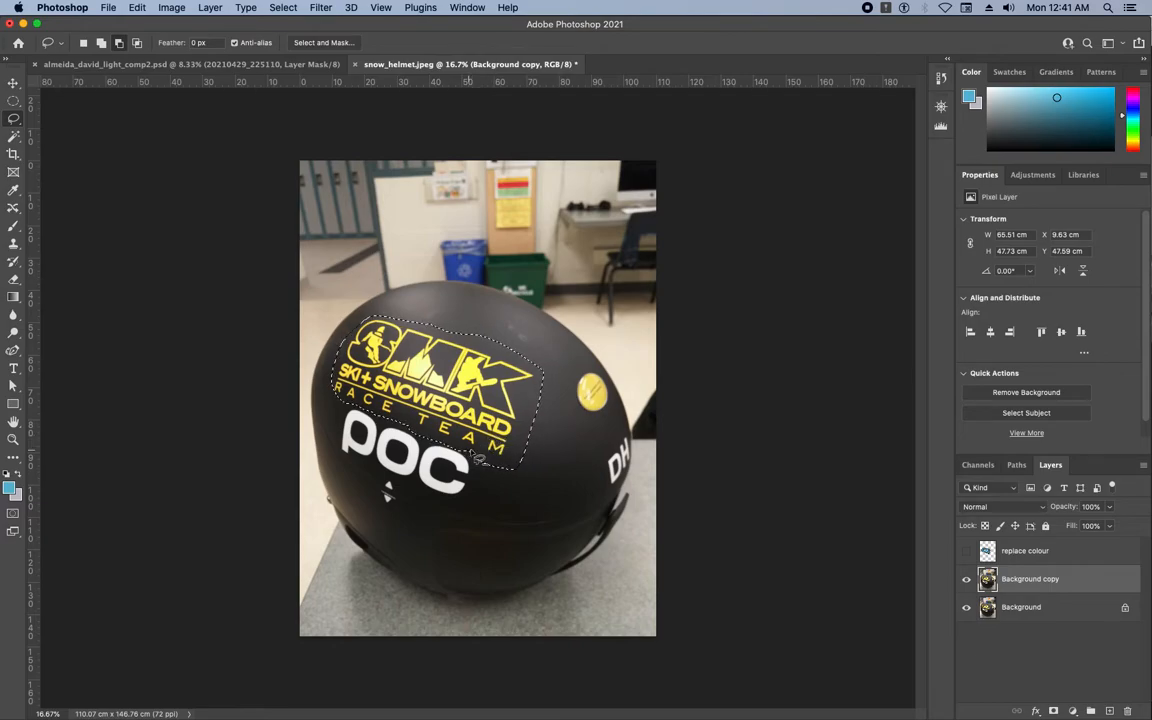
scroll(470, 453, "up", 2)
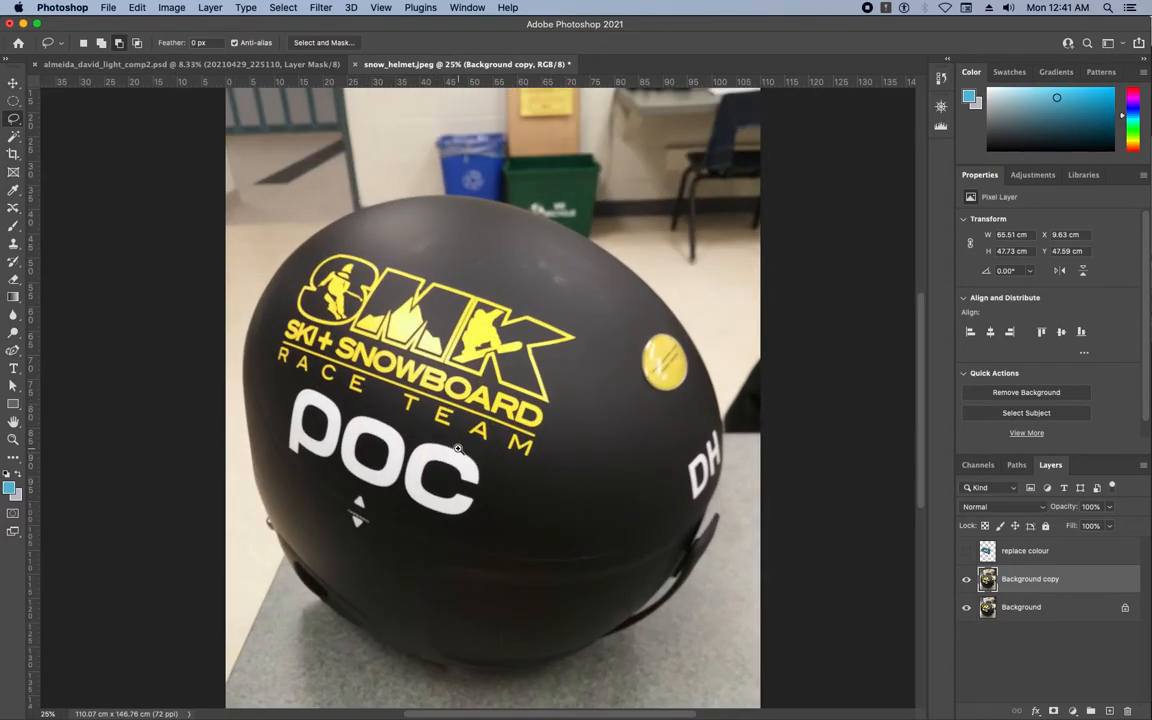
scroll(468, 453, "up", 1)
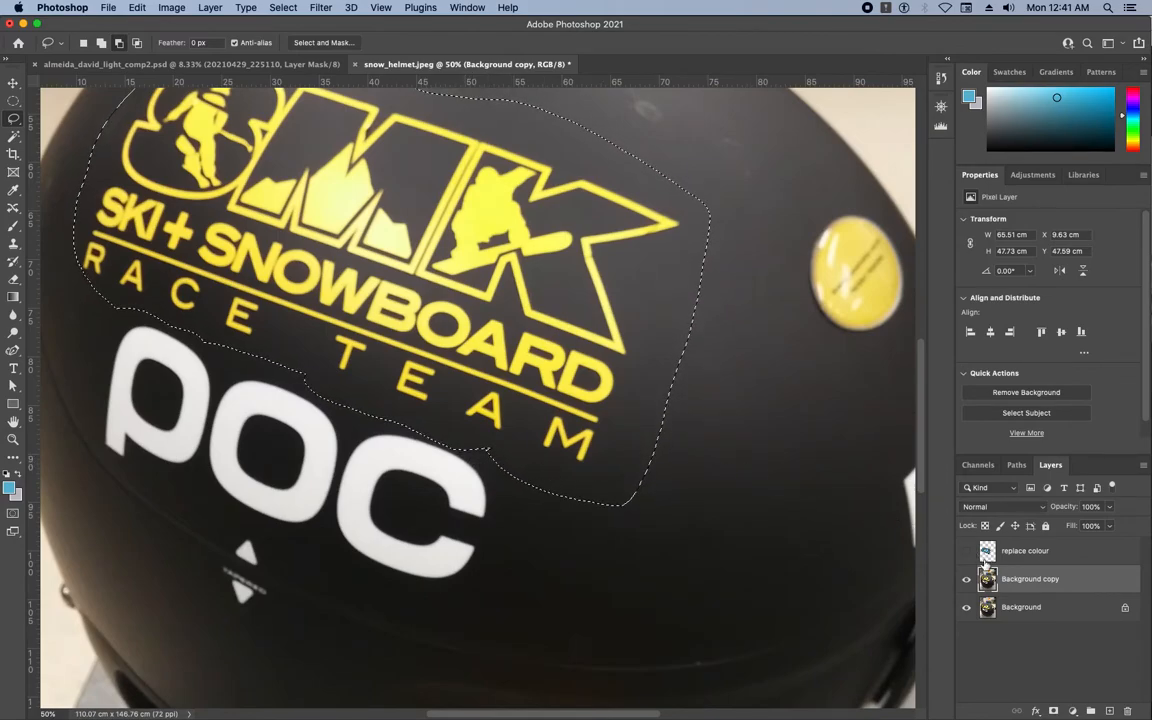
Mask Background copy to the logo selection and hide the Background layer
left_click(1052, 710)
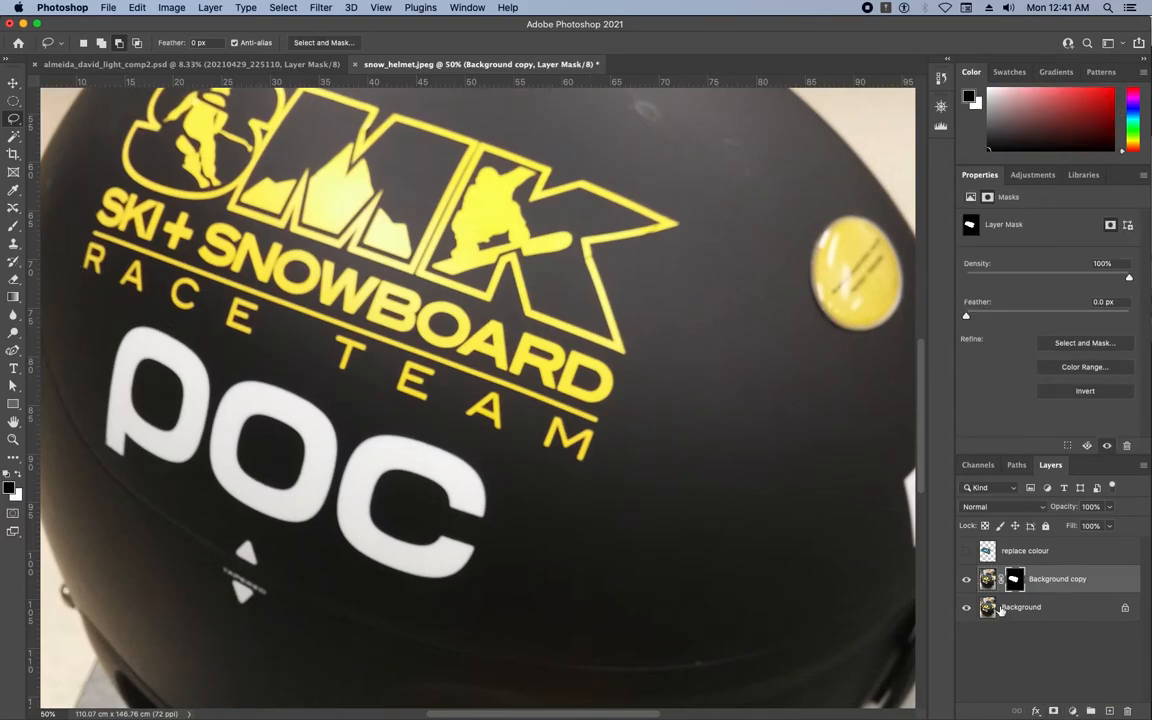
left_click(964, 610)
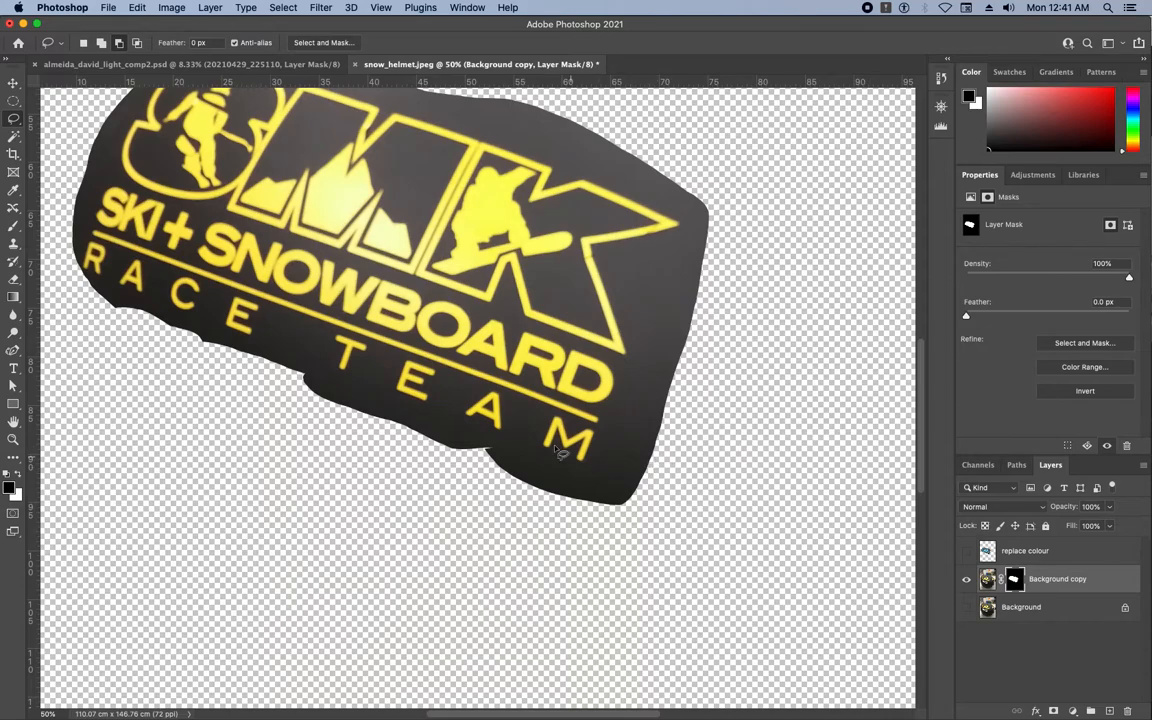
left_click(409, 344, "alt")
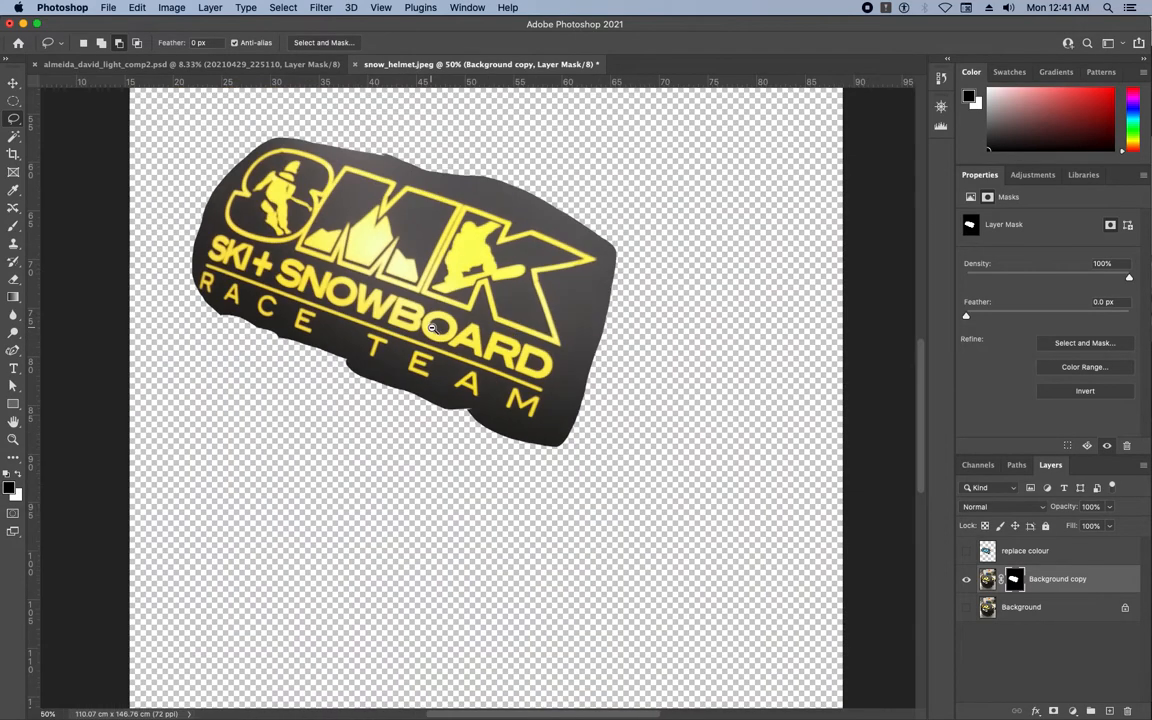
left_click(987, 582)
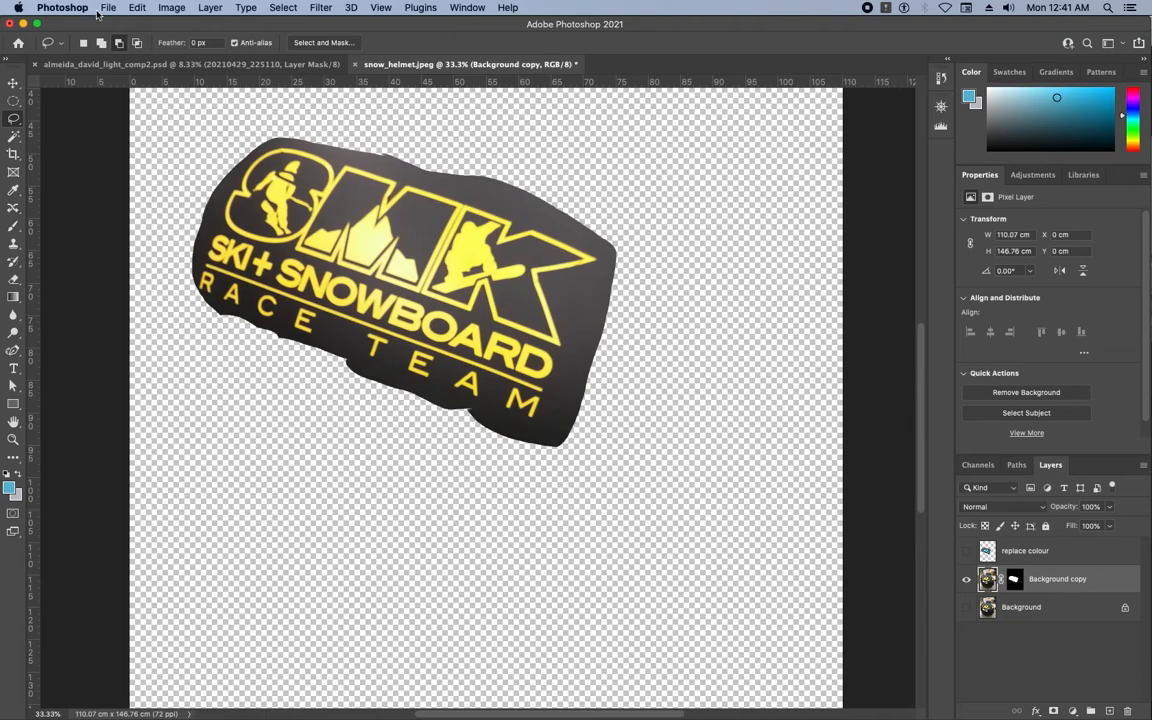
left_click(279, 9)
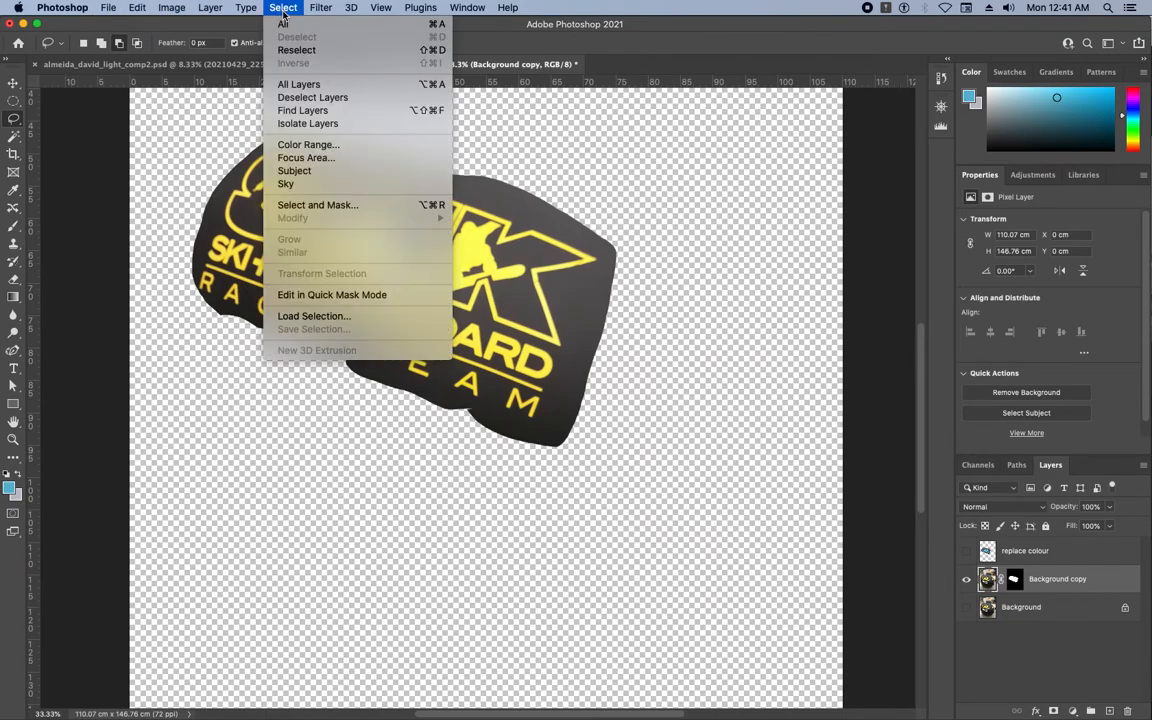
left_click(316, 150)
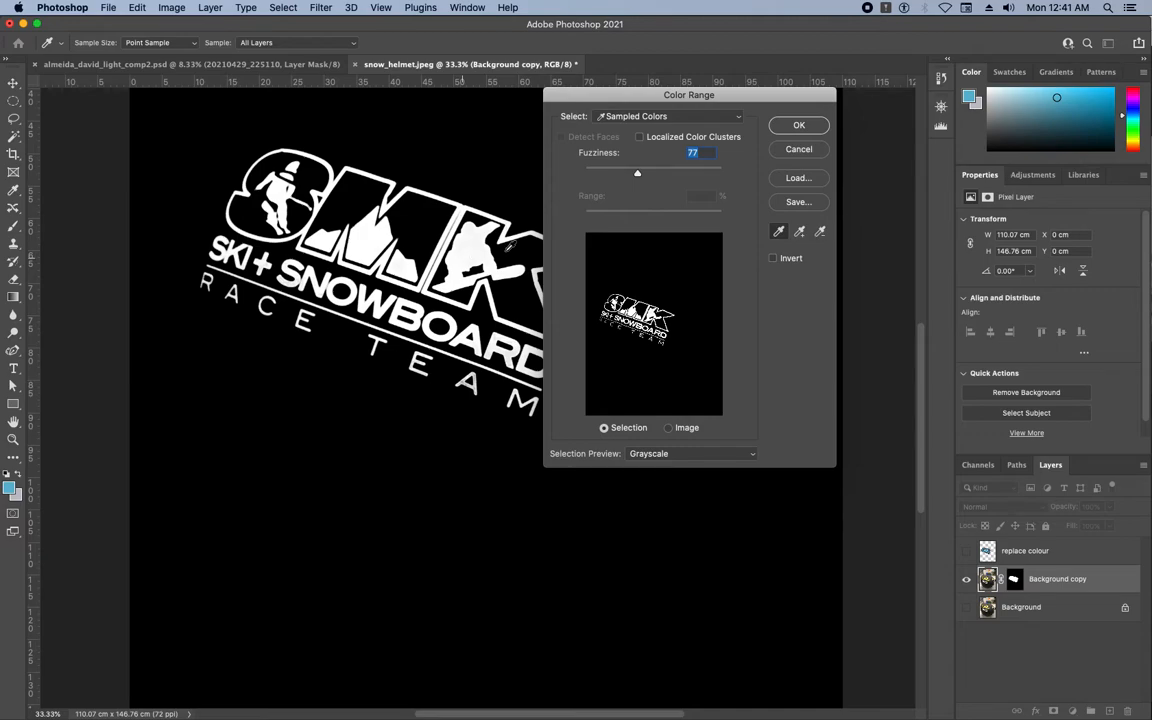
left_click_drag(637, 174, 630, 174)
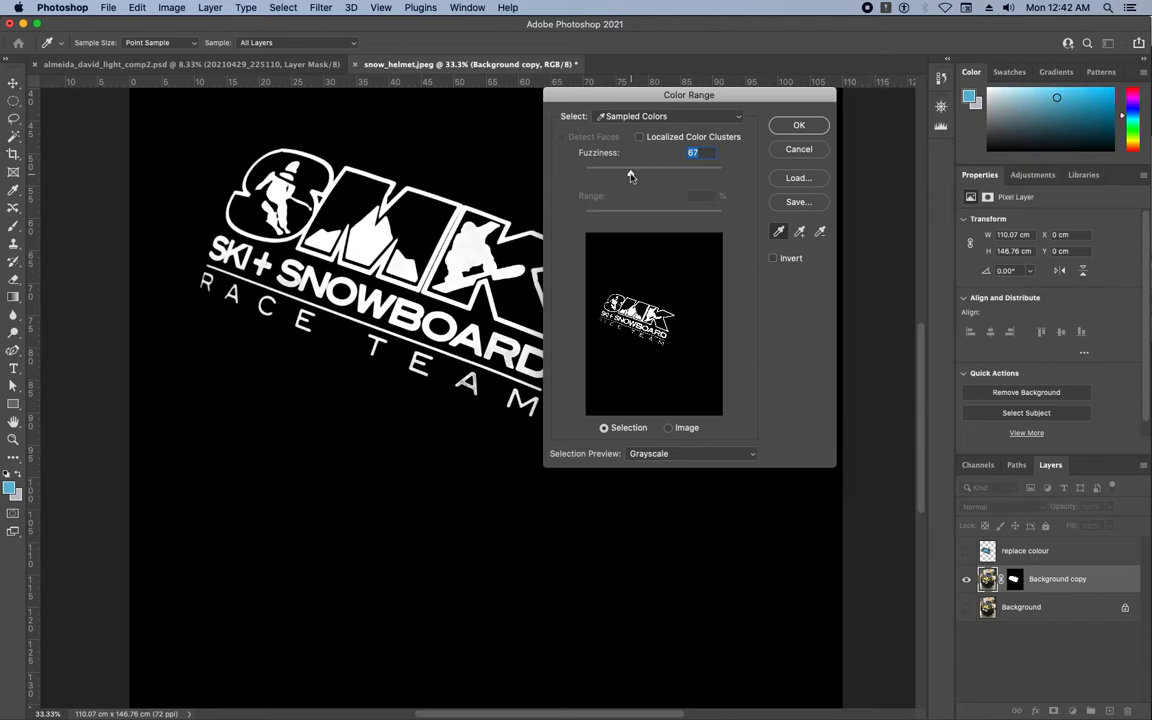
left_click(648, 453)
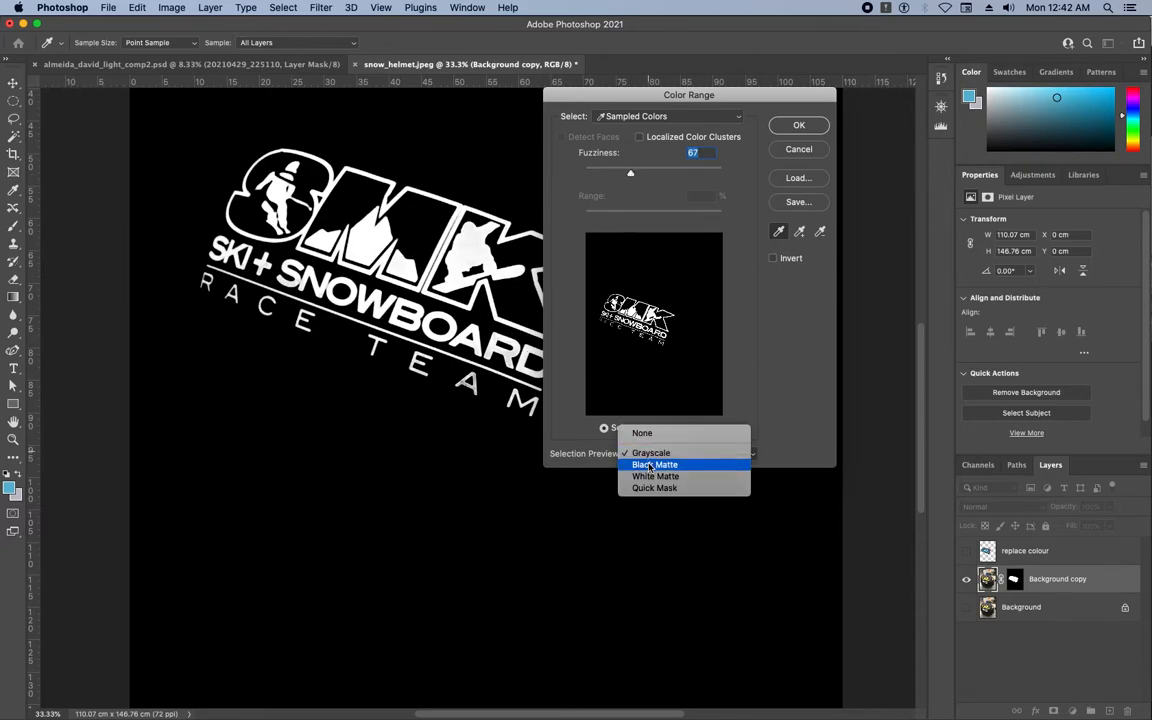
left_click(648, 467)
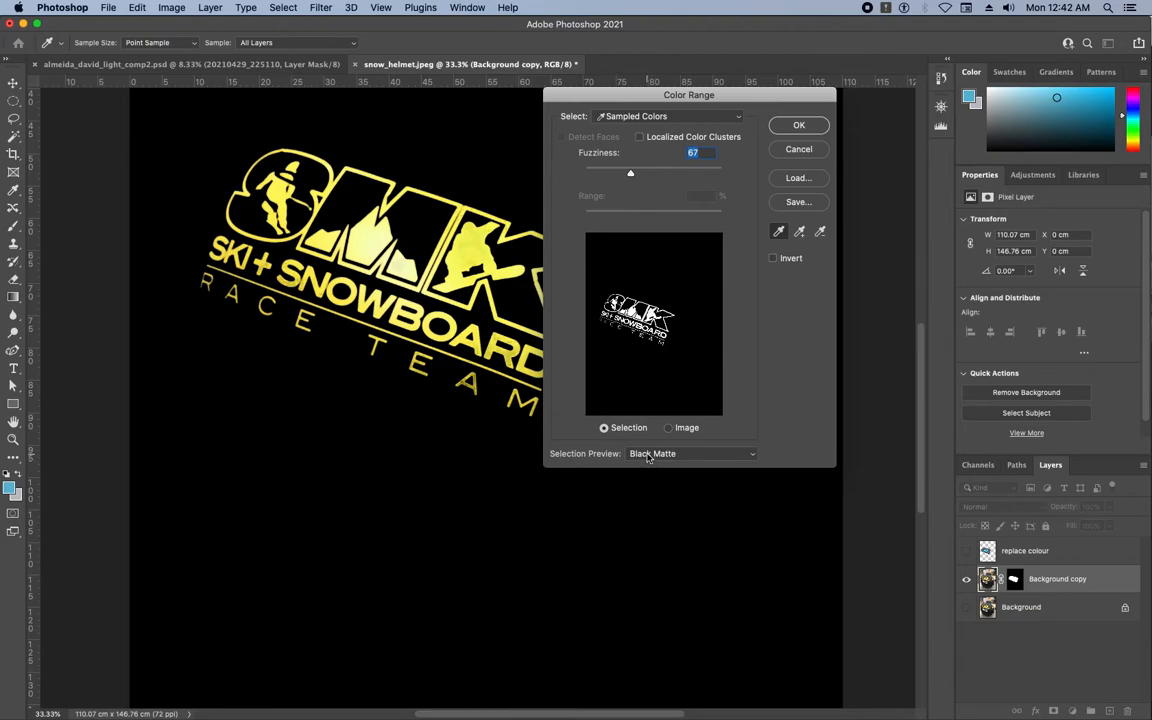
left_click(648, 454)
left_click(648, 467)
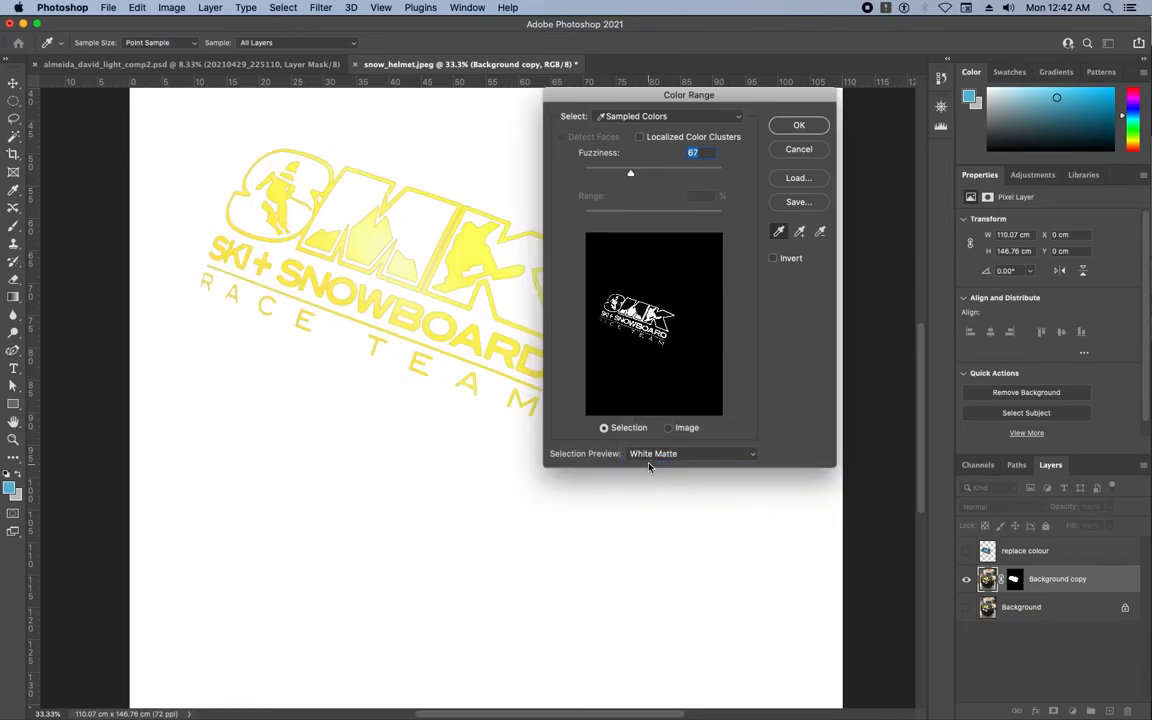
left_click(648, 454)
left_click(648, 466)
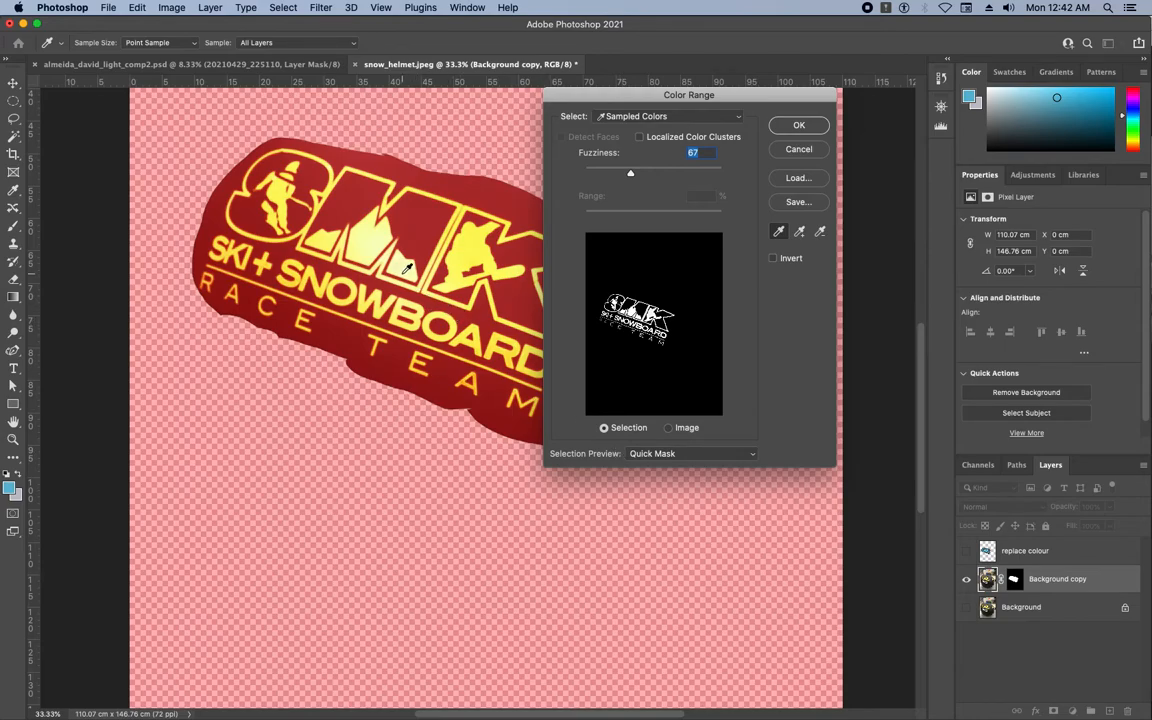
left_click(406, 268)
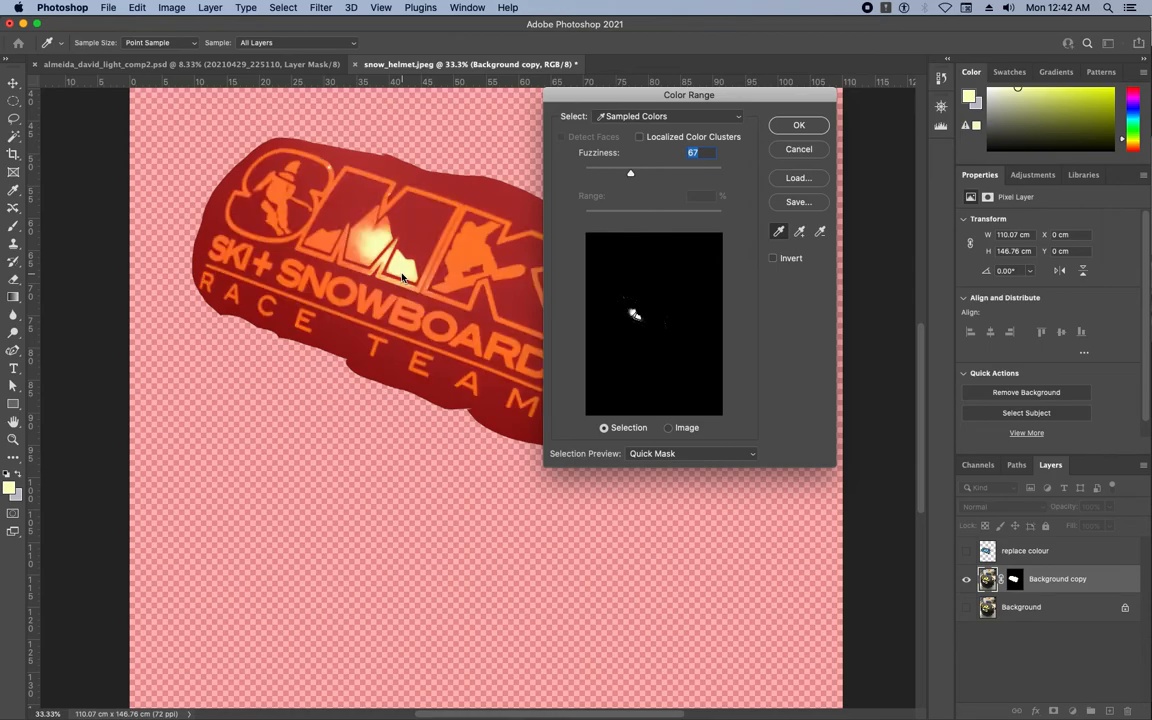
left_click(796, 149)
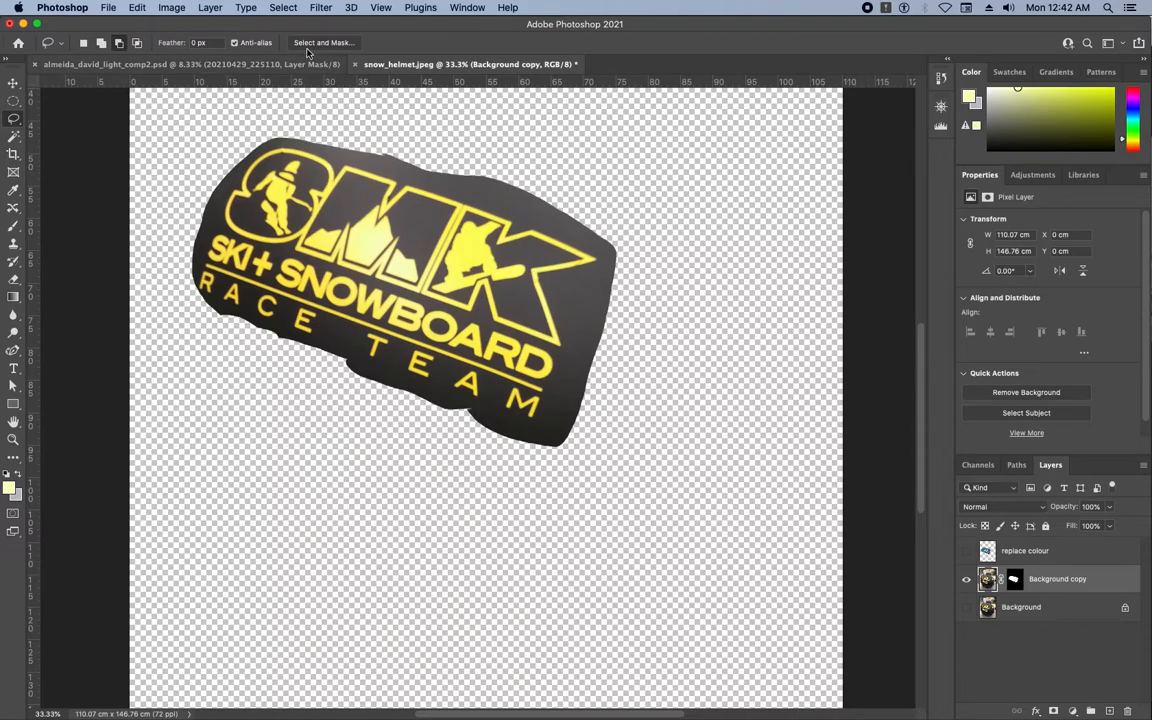
Select the yellow logo again with Select > Color Range
left_click(272, 9)
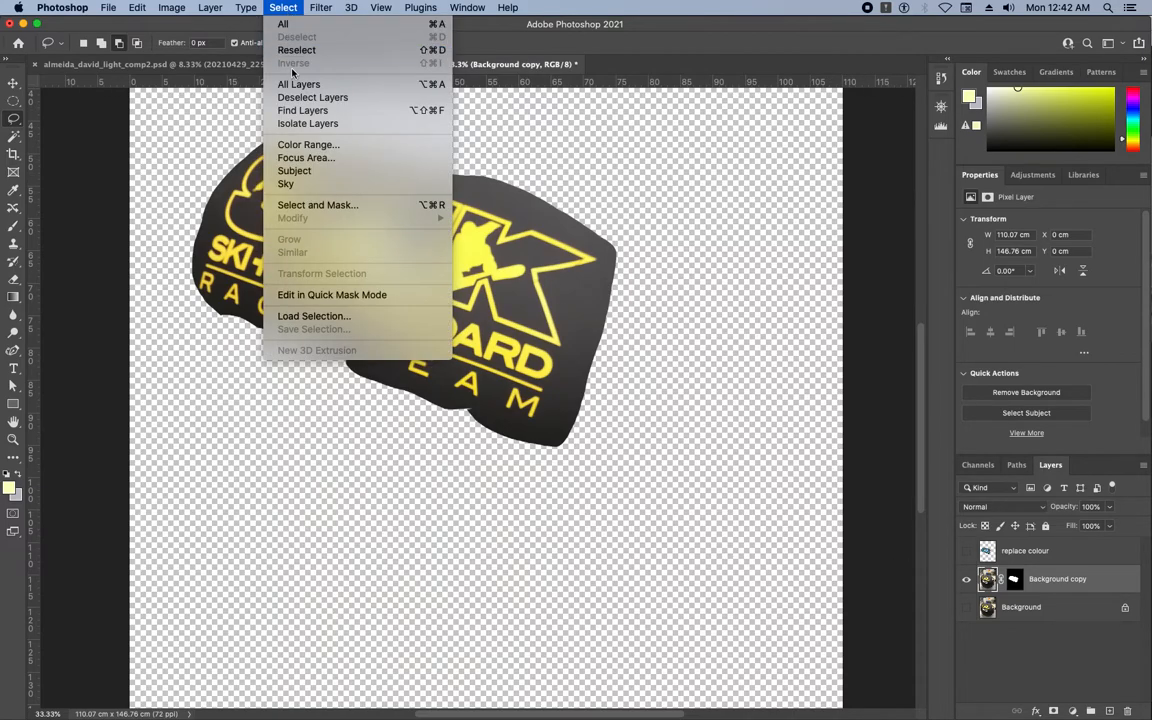
left_click(306, 147)
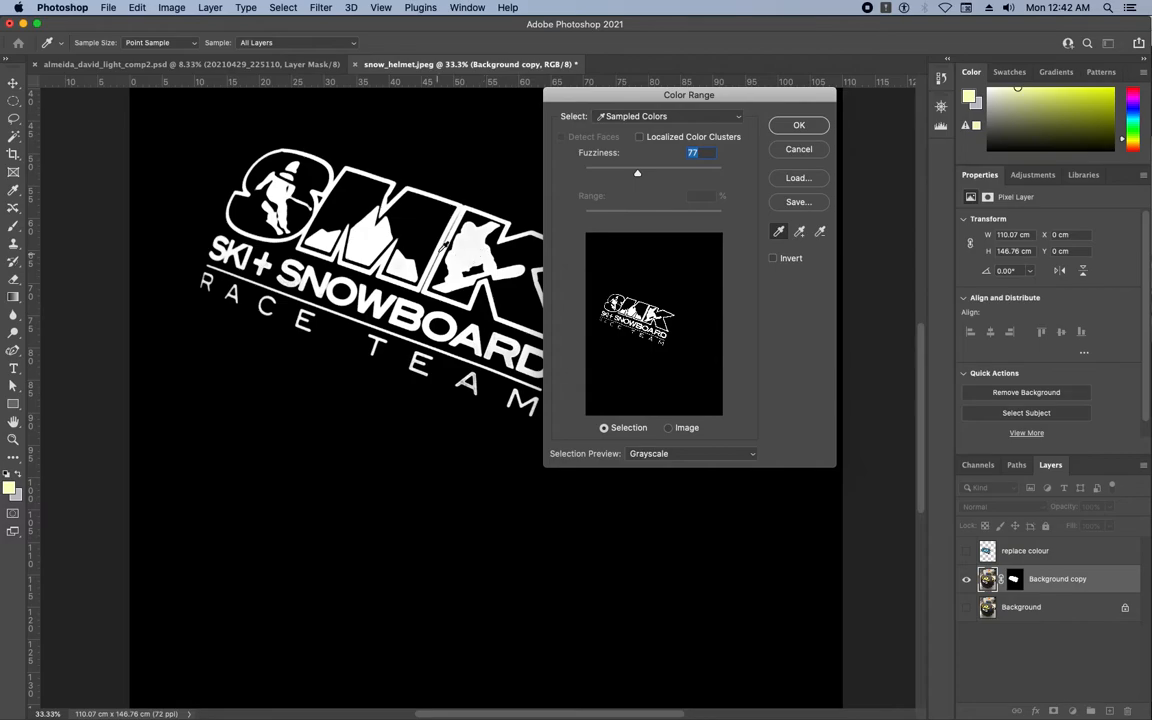
left_click(797, 126)
key("l")
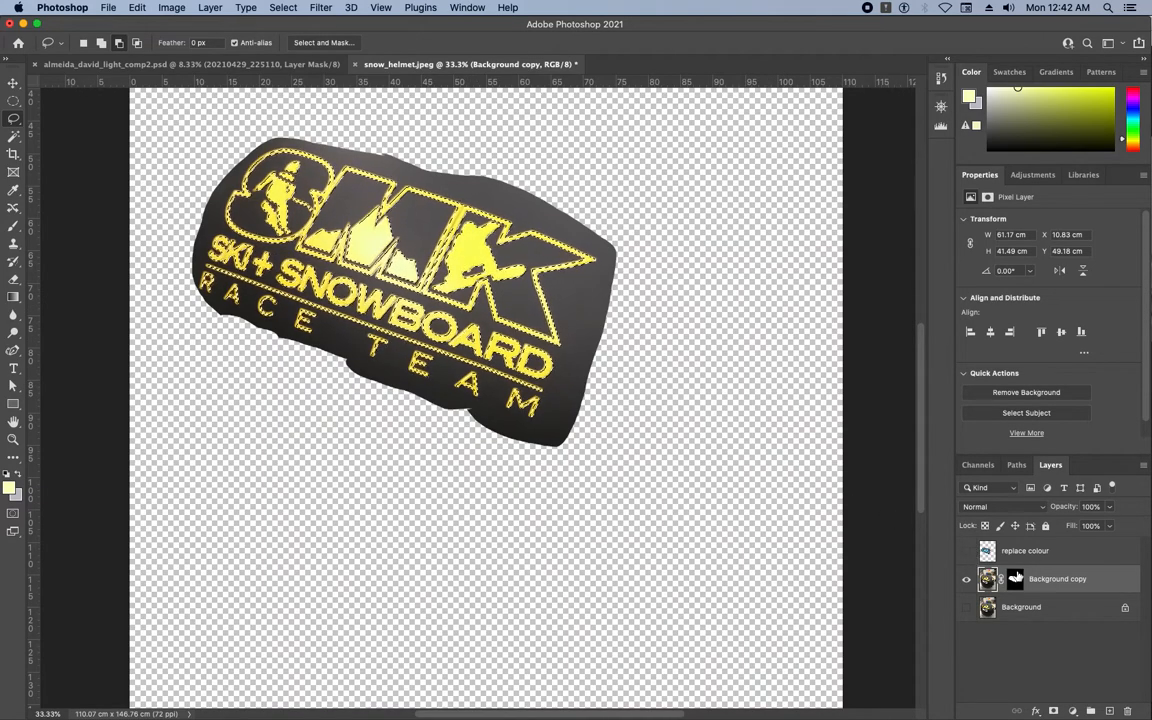
Swap Background copy's rough mask for a new mask made from the logo selection
left_click(1015, 583)
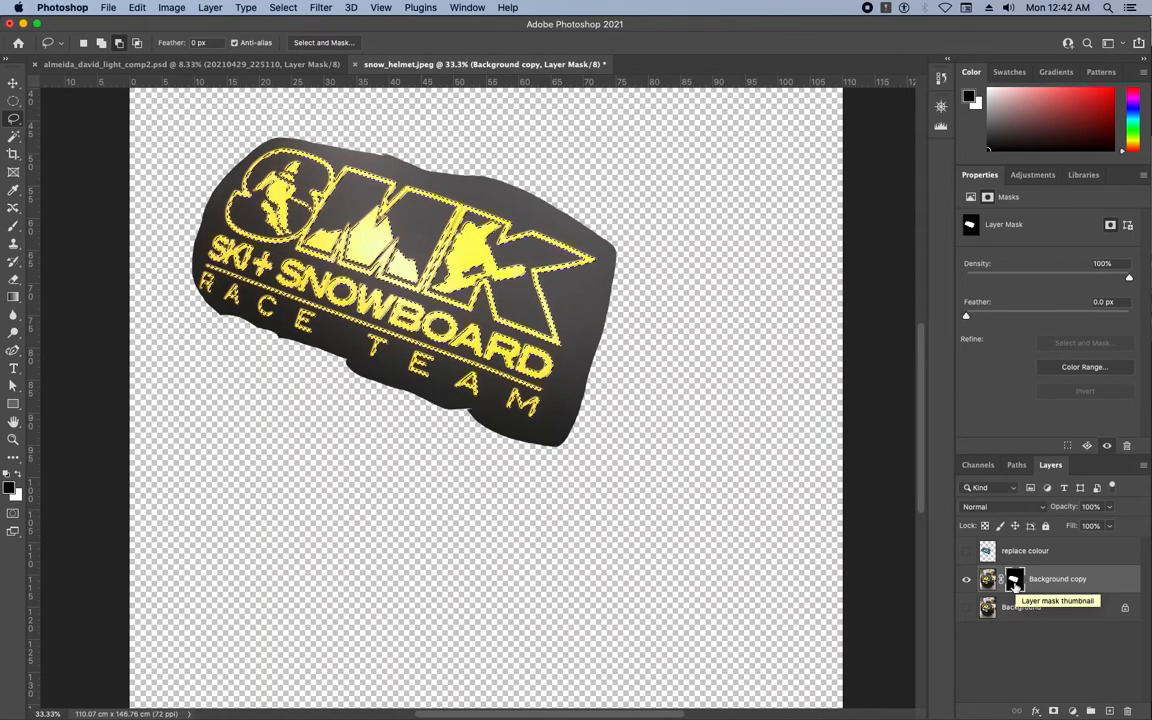
right_click(1015, 585)
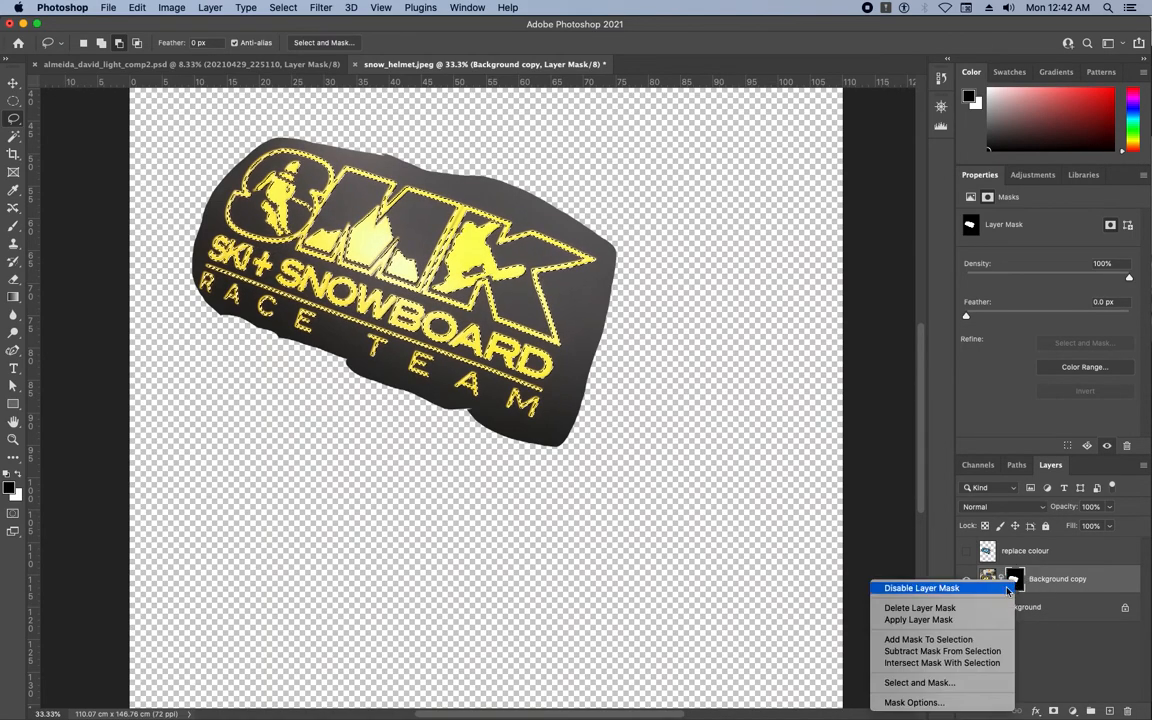
left_click(981, 610)
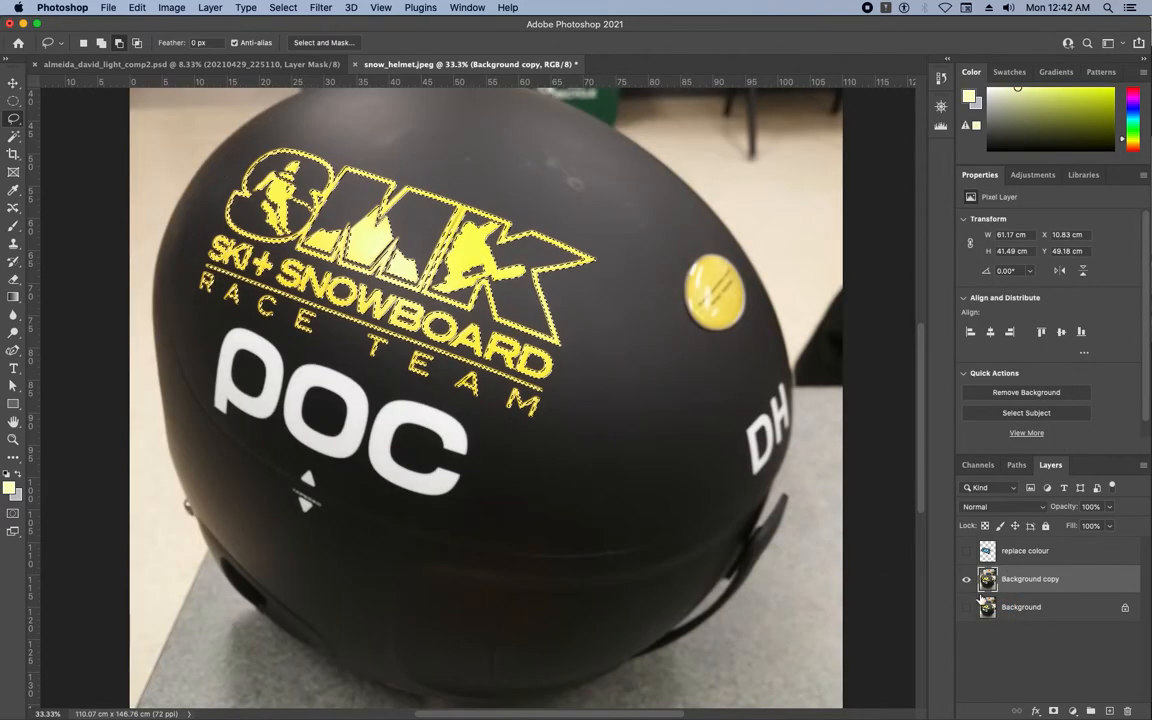
left_click(987, 585)
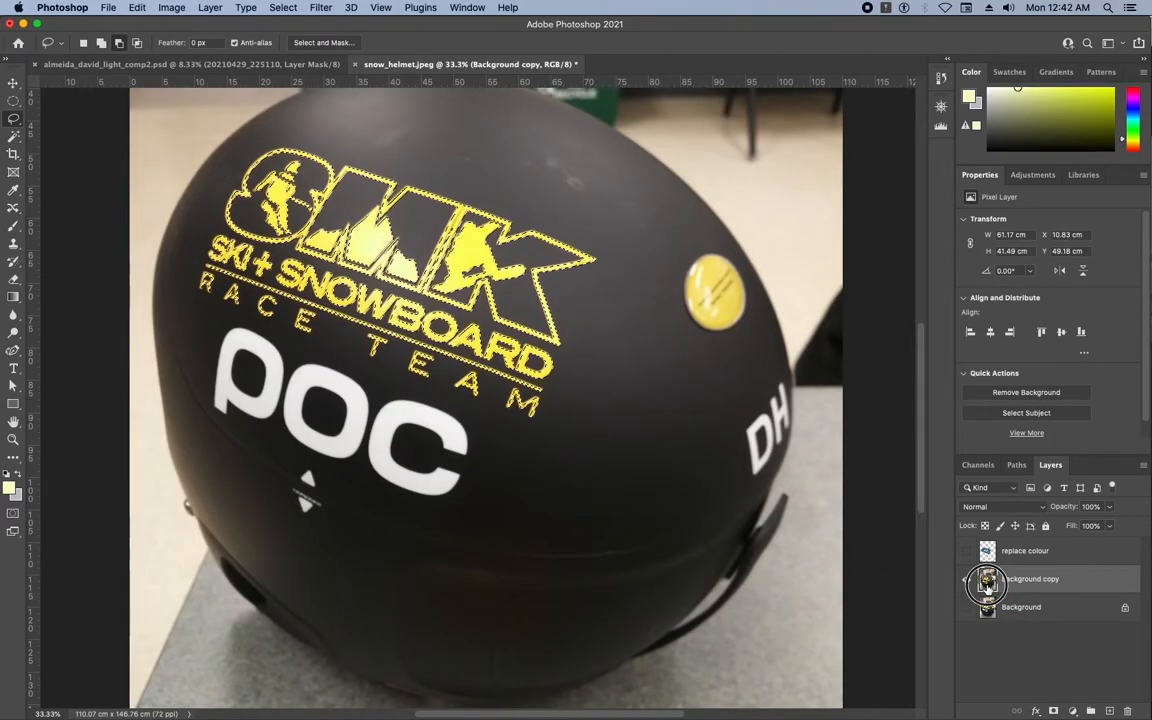
left_click(1052, 711)
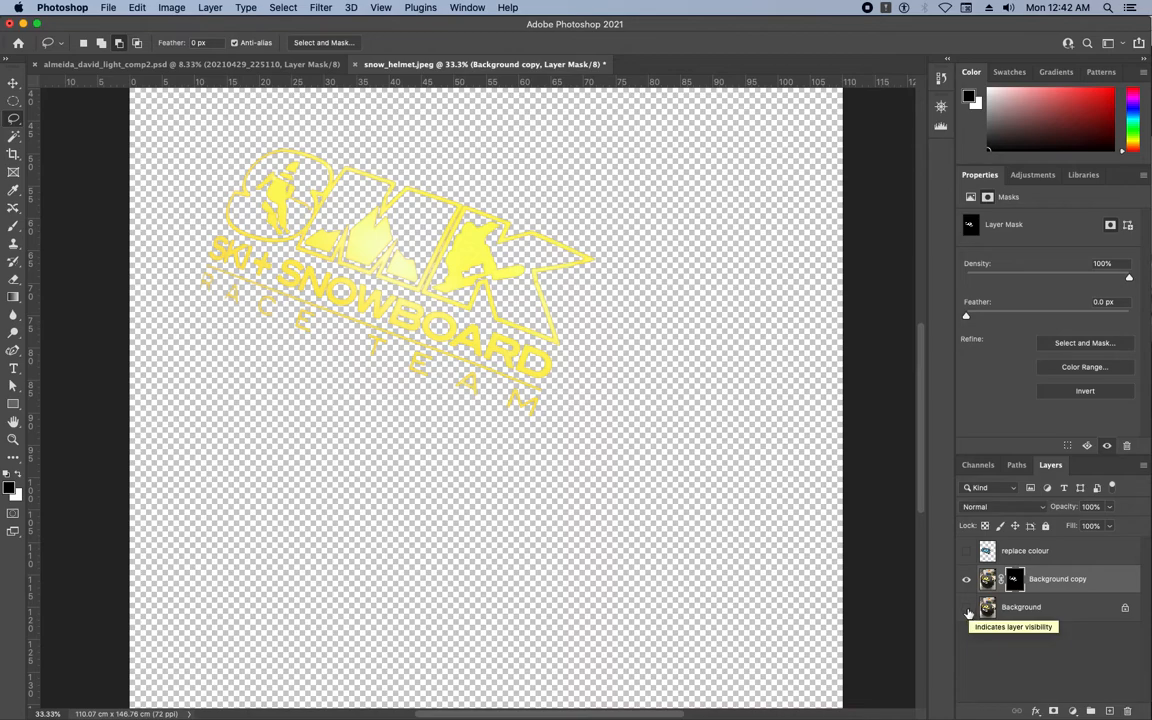
left_click(1039, 582)
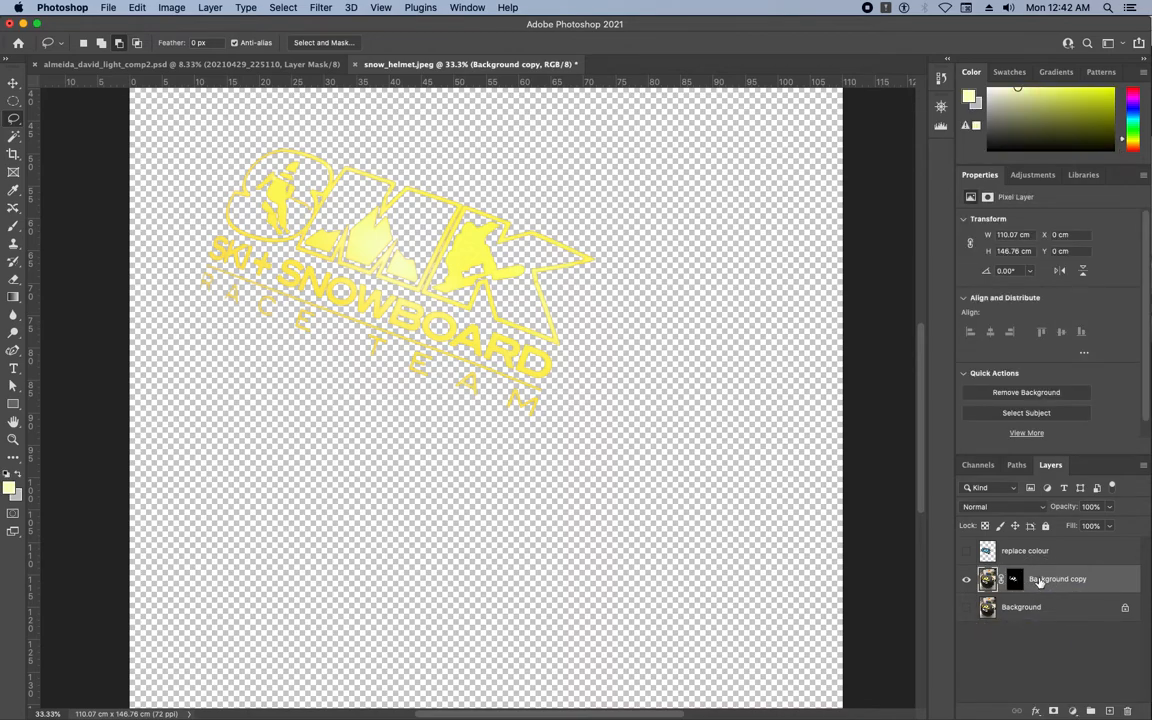
left_click(1073, 711)
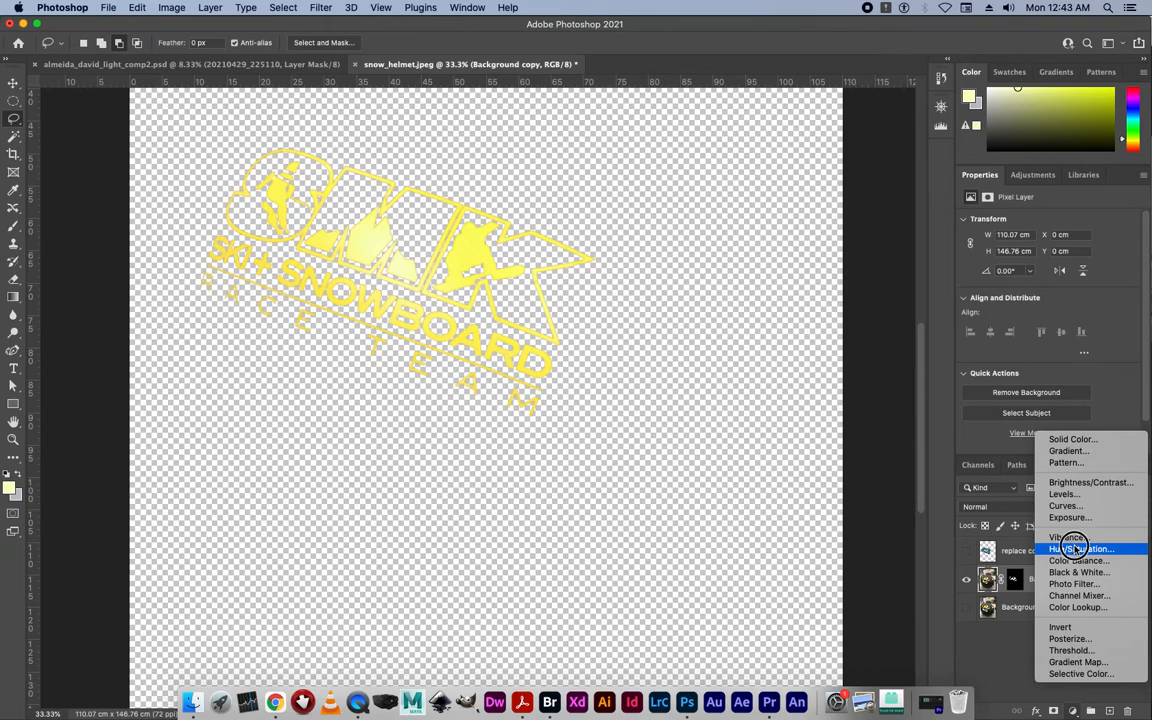
Add a Hue/Saturation adjustment at Hue +50 so the yellow logo and sticker turn green over the visible Background
key("Escape")
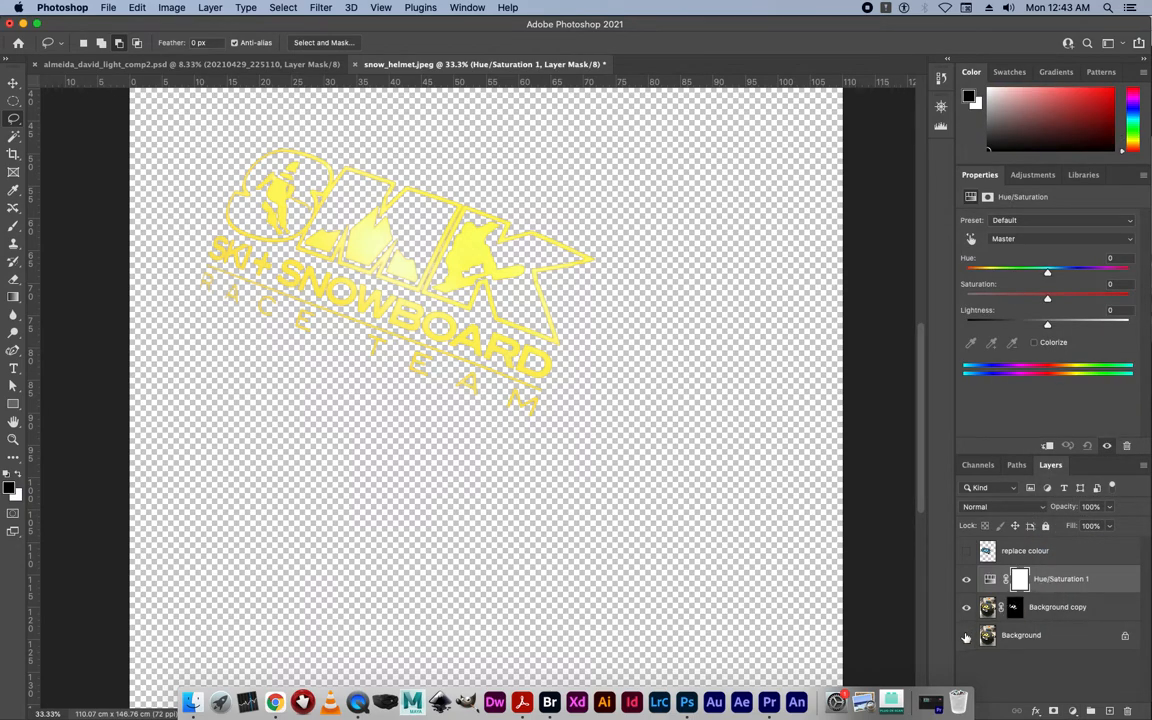
left_click(965, 636)
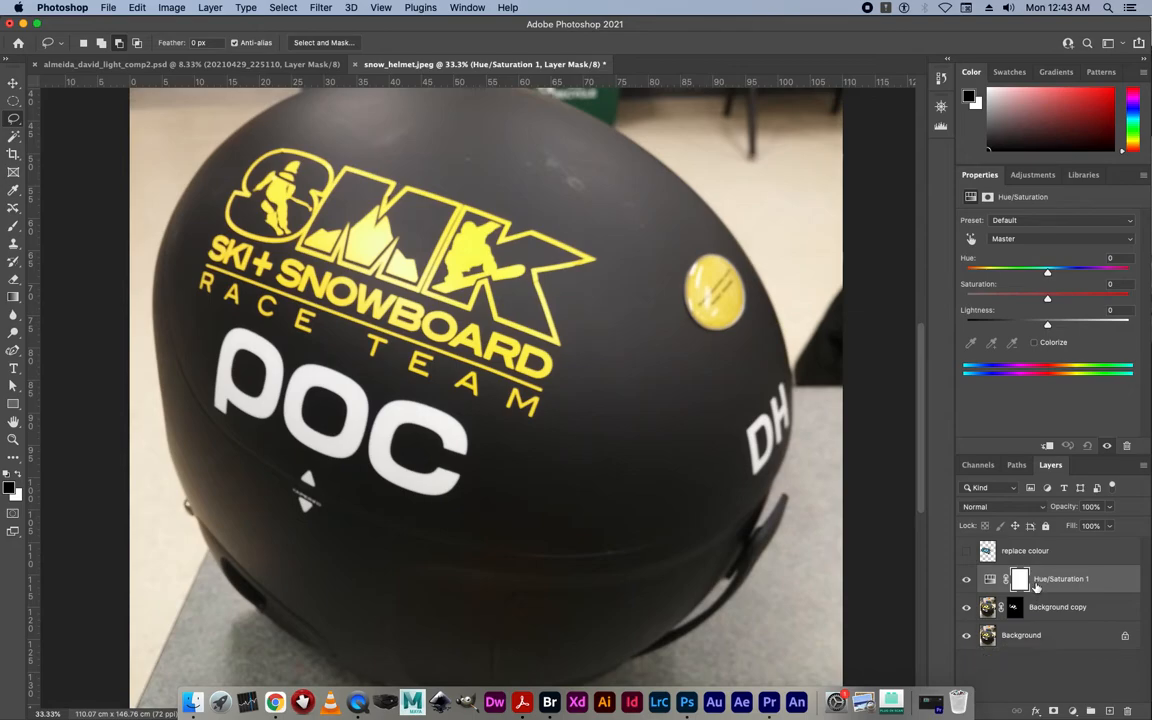
left_click(991, 579)
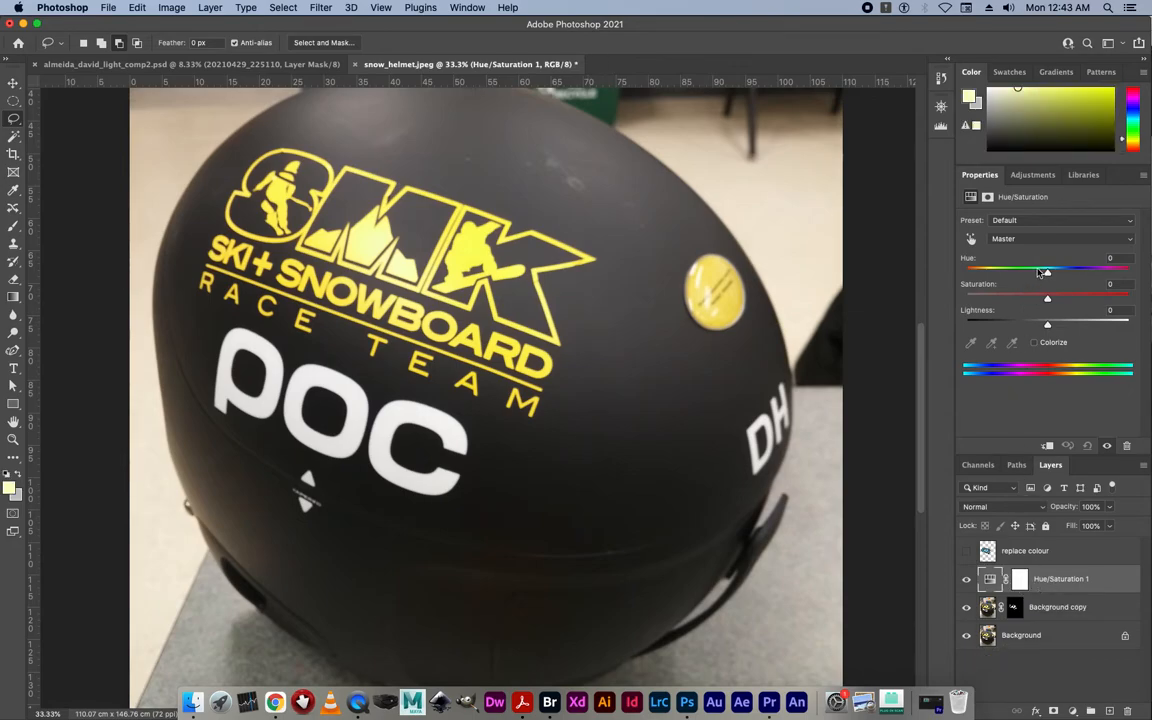
left_click_drag(1048, 274, 1087, 272)
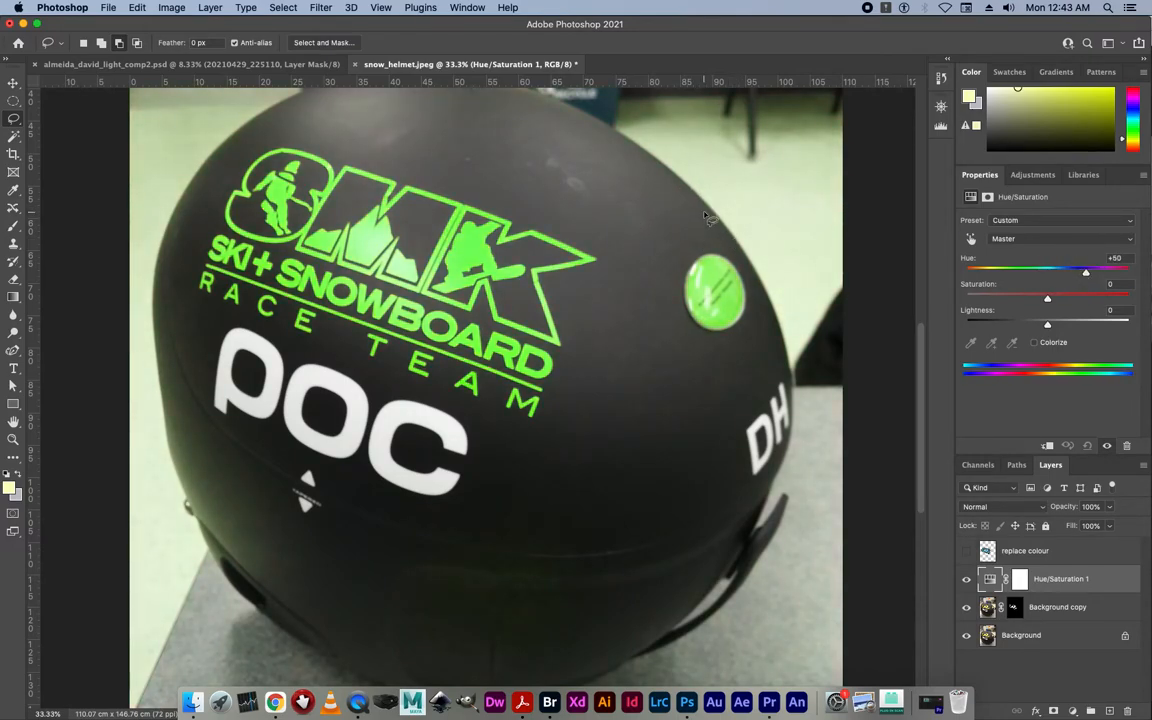
Clip Hue/Saturation 1 to the logo copy and set Hue -62, Saturation +40 for a red logo
right_click(1055, 580)
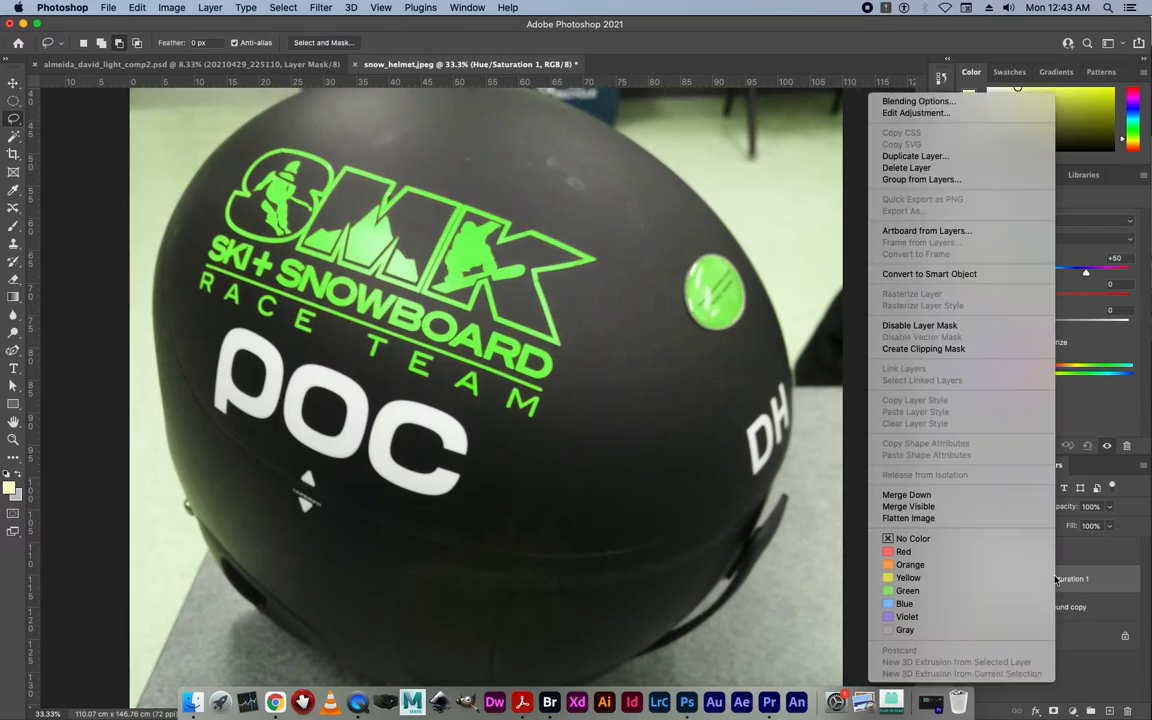
left_click(968, 348)
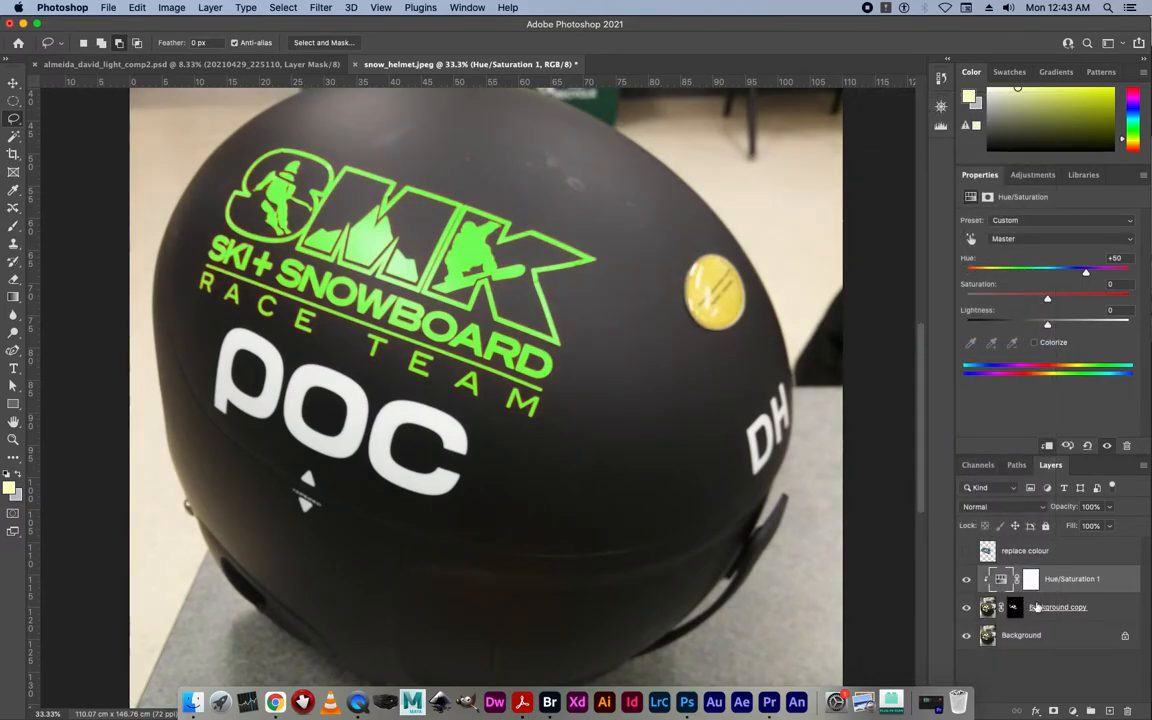
left_click(966, 635)
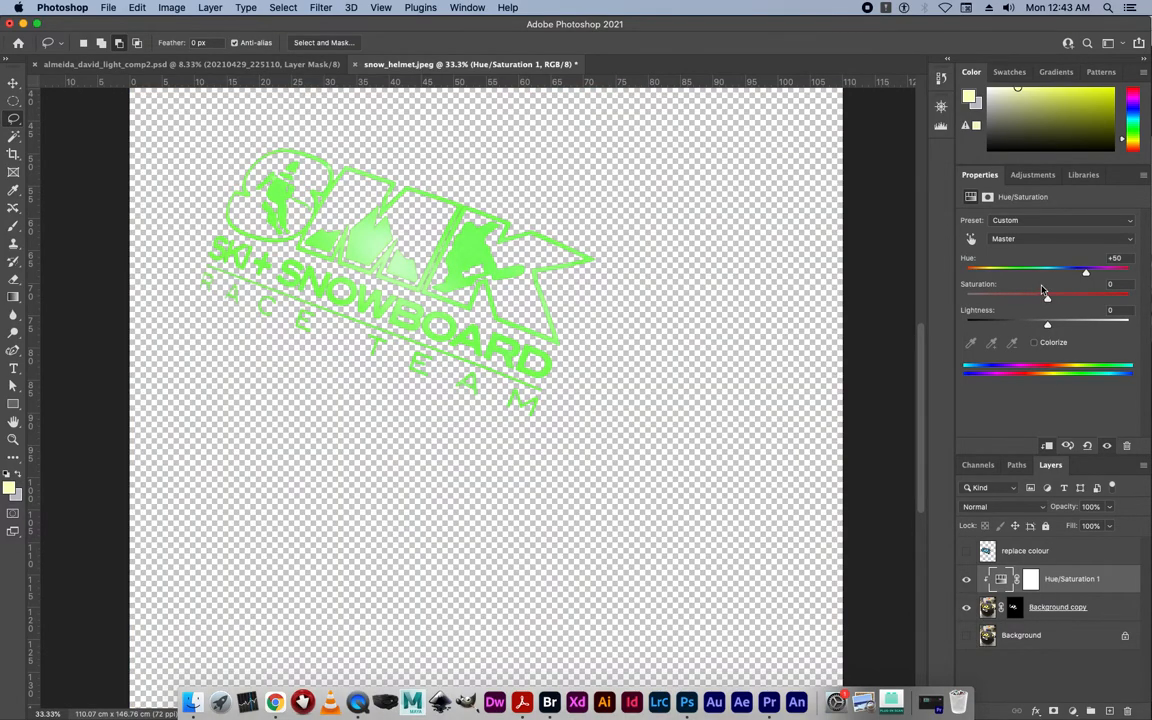
left_click_drag(1084, 271, 1080, 300)
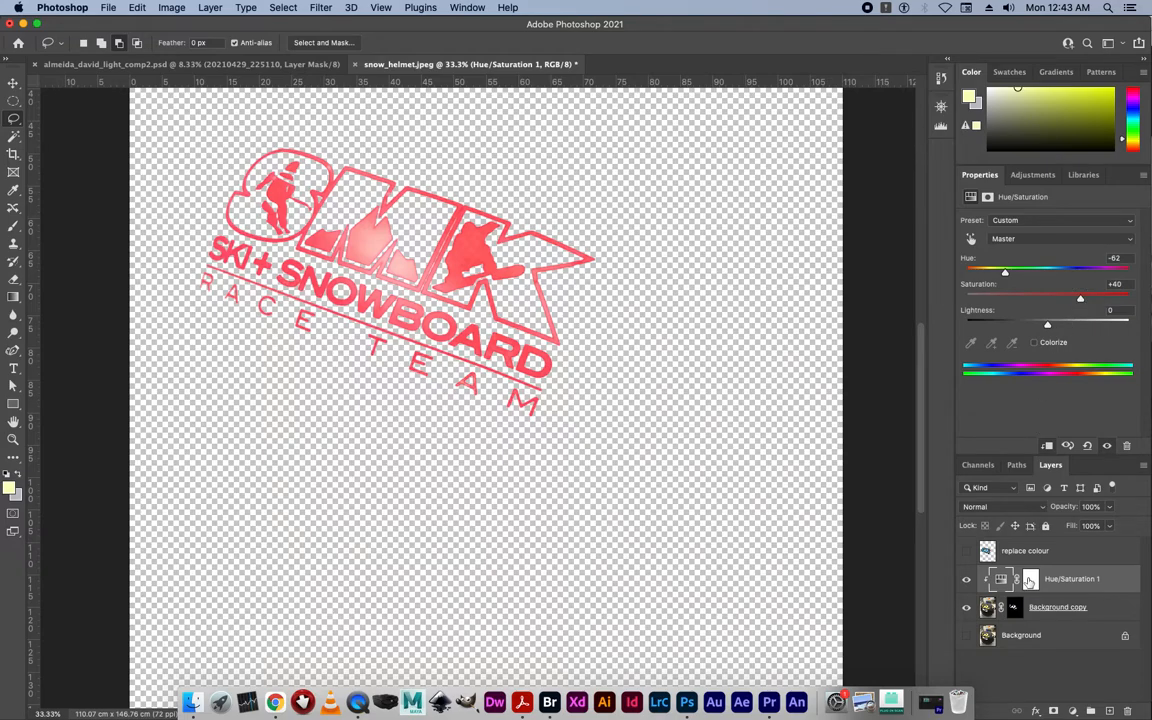
left_click(966, 635)
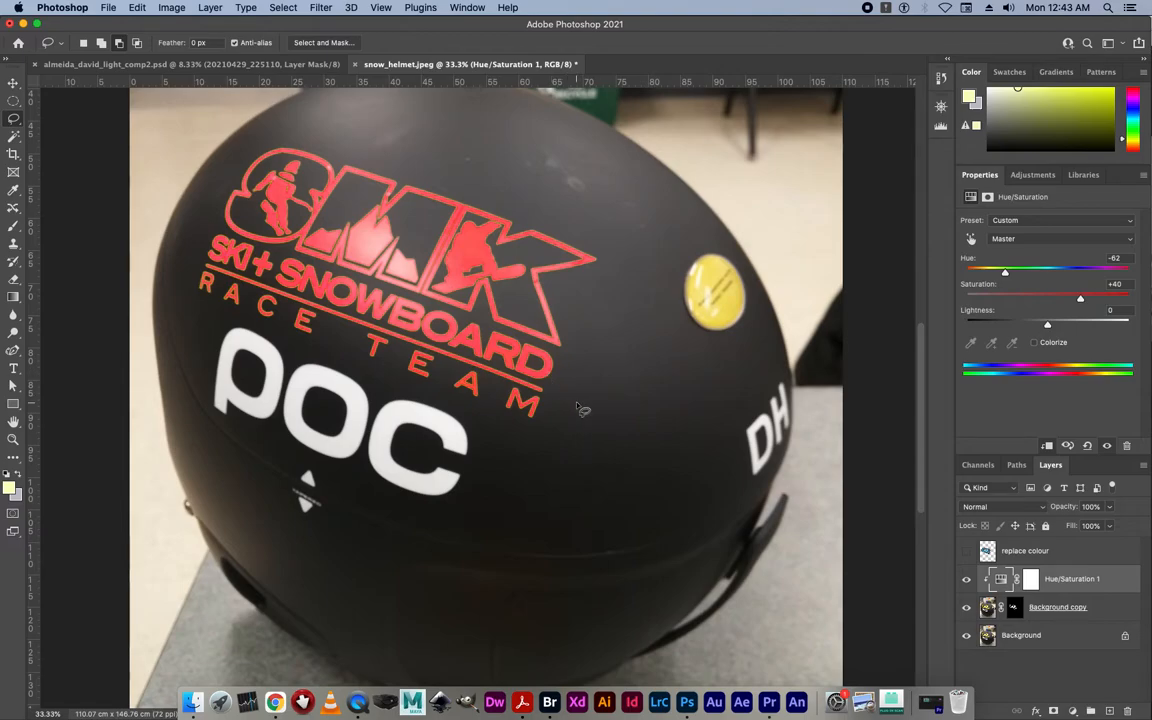
Compare Hue +135 against the replace colour layer, then settle on Hue -120 for a purple logo
scroll(690, 450, "down", 1)
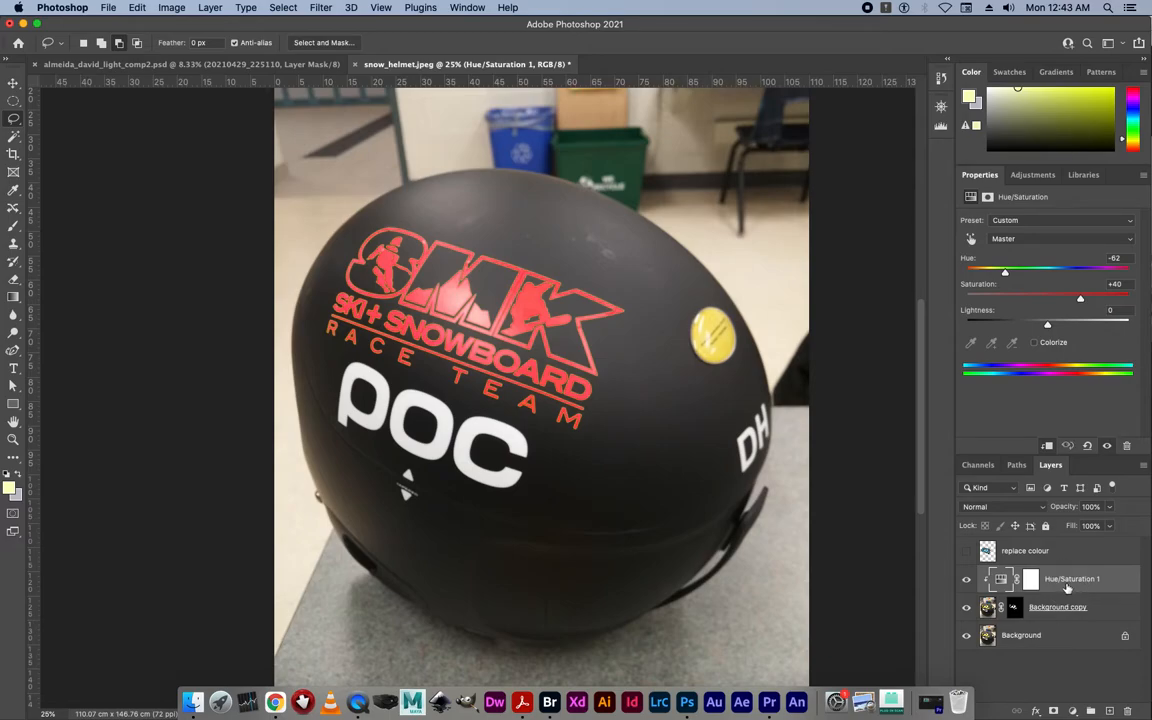
left_click_drag(1012, 276, 1075, 299)
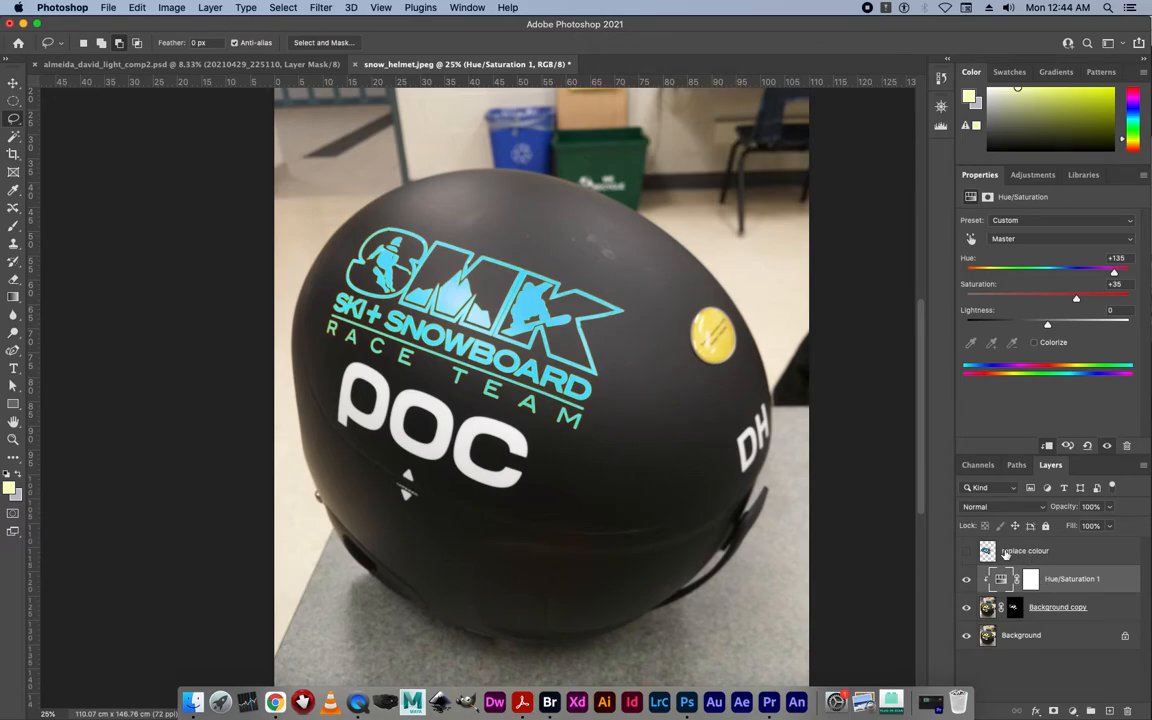
left_click(968, 579)
left_click(966, 552)
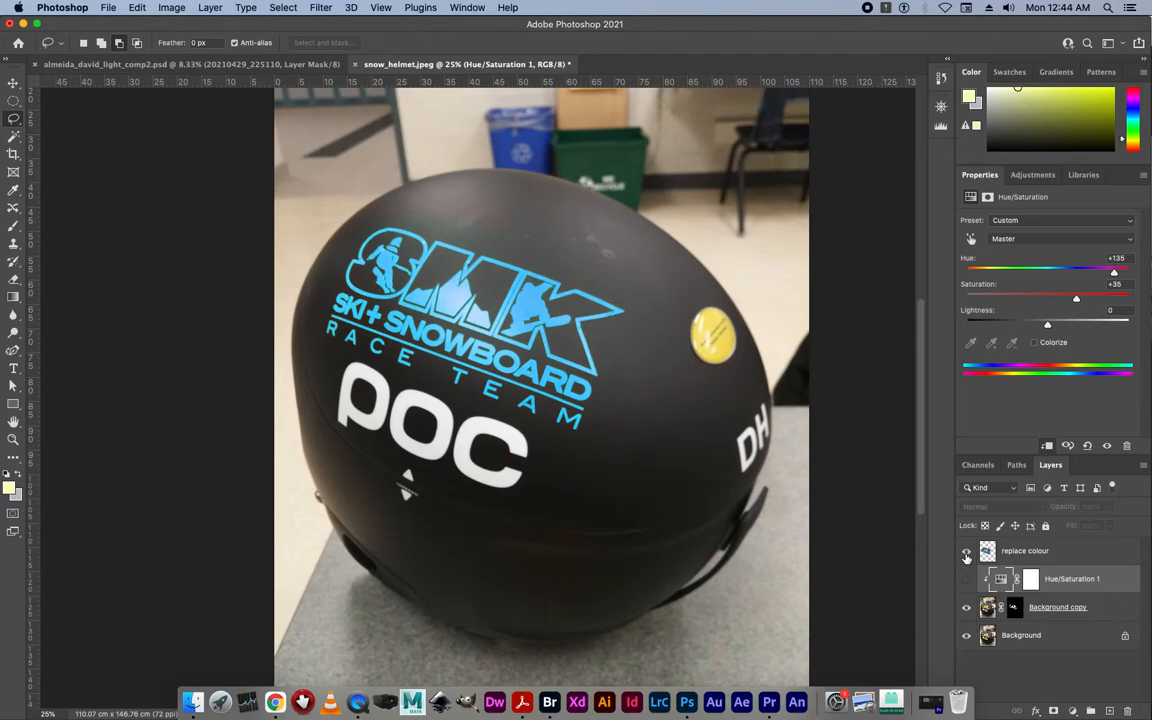
left_click(966, 552)
left_click(968, 579)
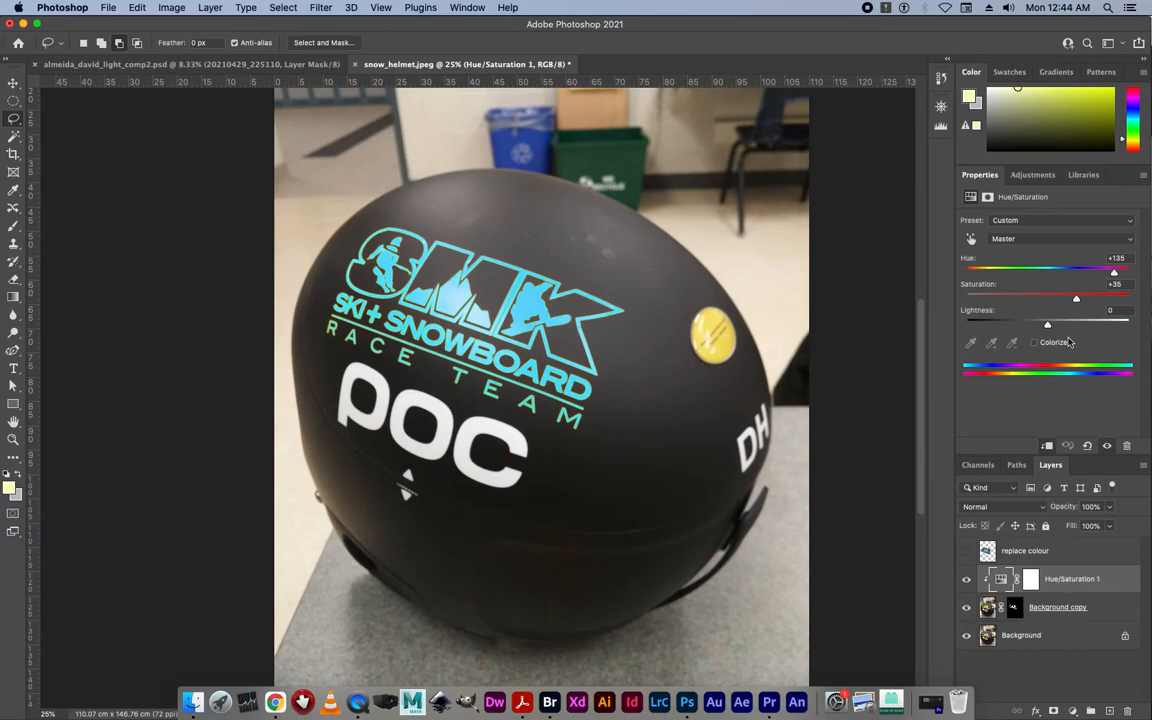
left_click_drag(1091, 274, 986, 274)
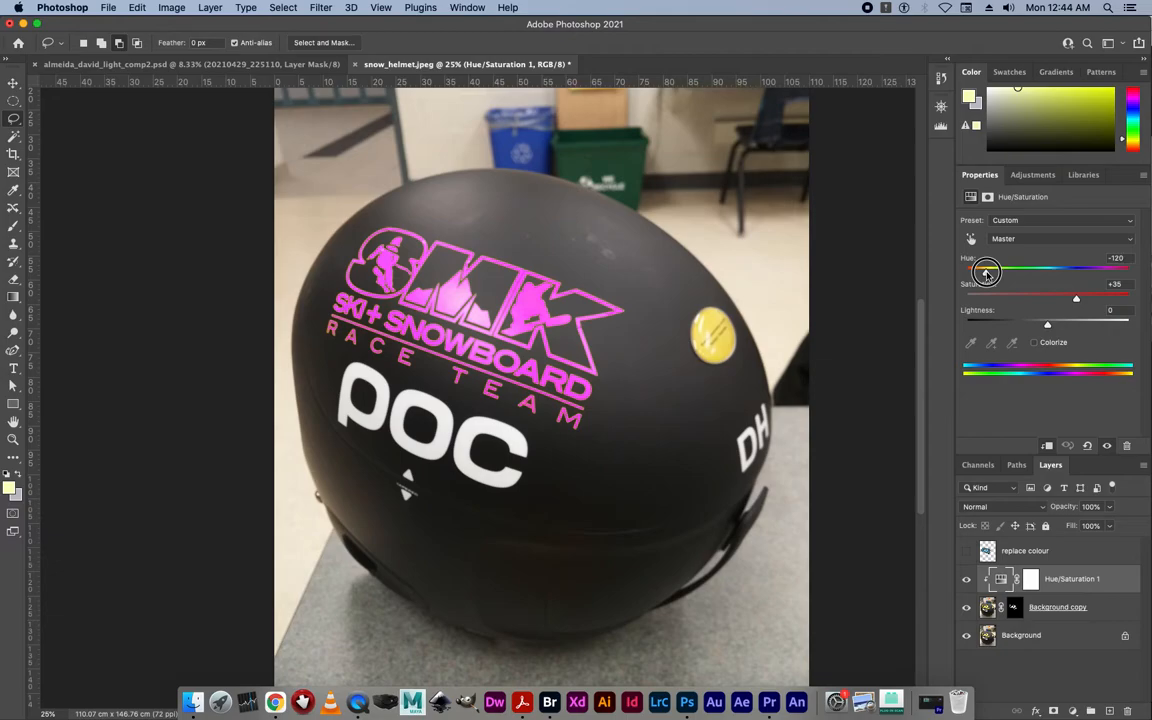
left_click(1016, 608)
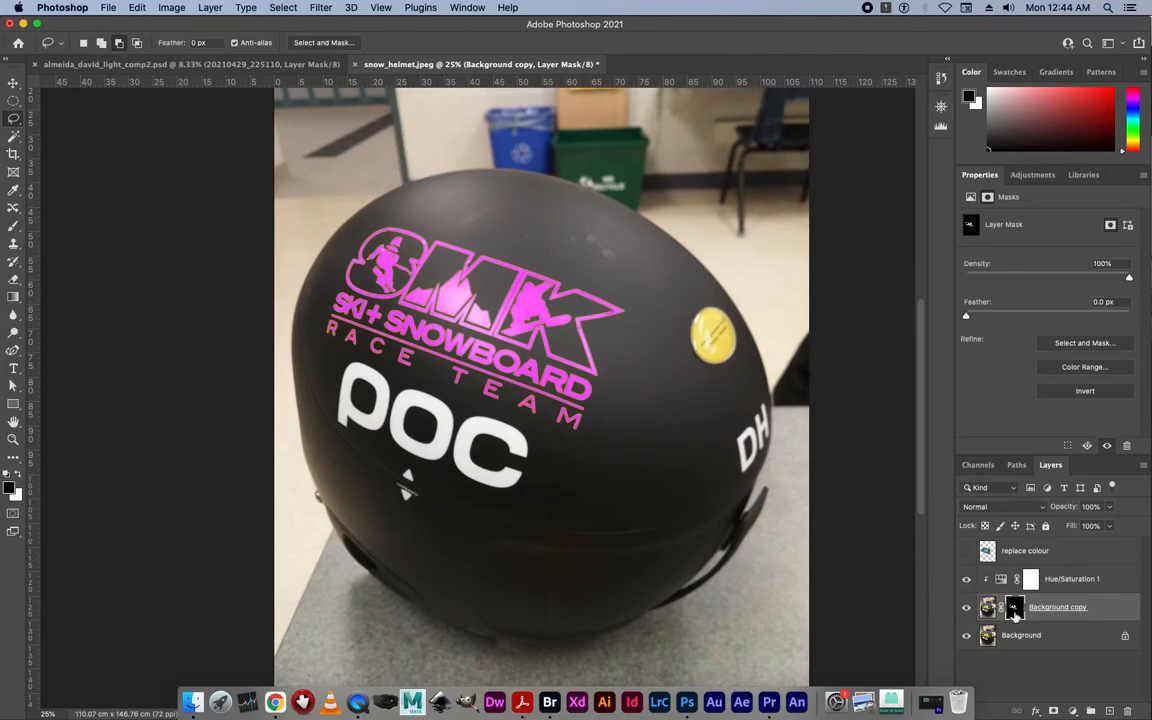
Zoom in on the logo and load the copy's mask as a selection expanded by 3 pixels
left_click(586, 339, "super")
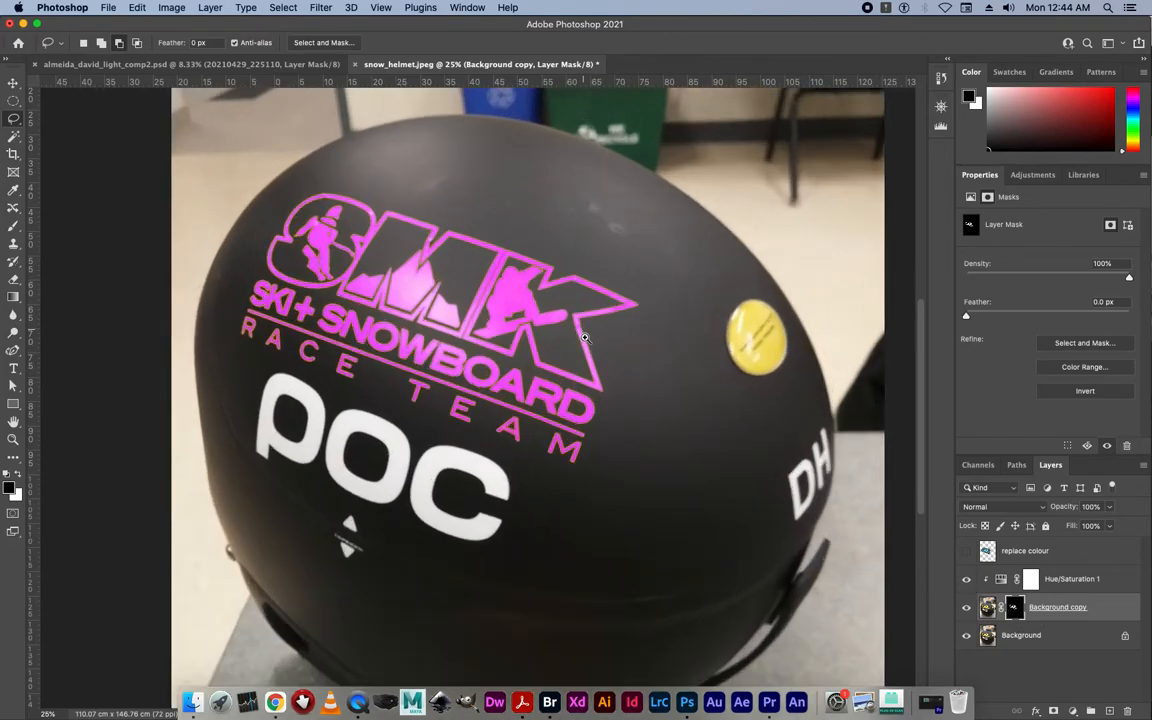
left_click(586, 339, "super")
left_click(586, 339, "super")
left_click(586, 339, "super")
left_click(586, 339, "super")
left_click(586, 339, "super")
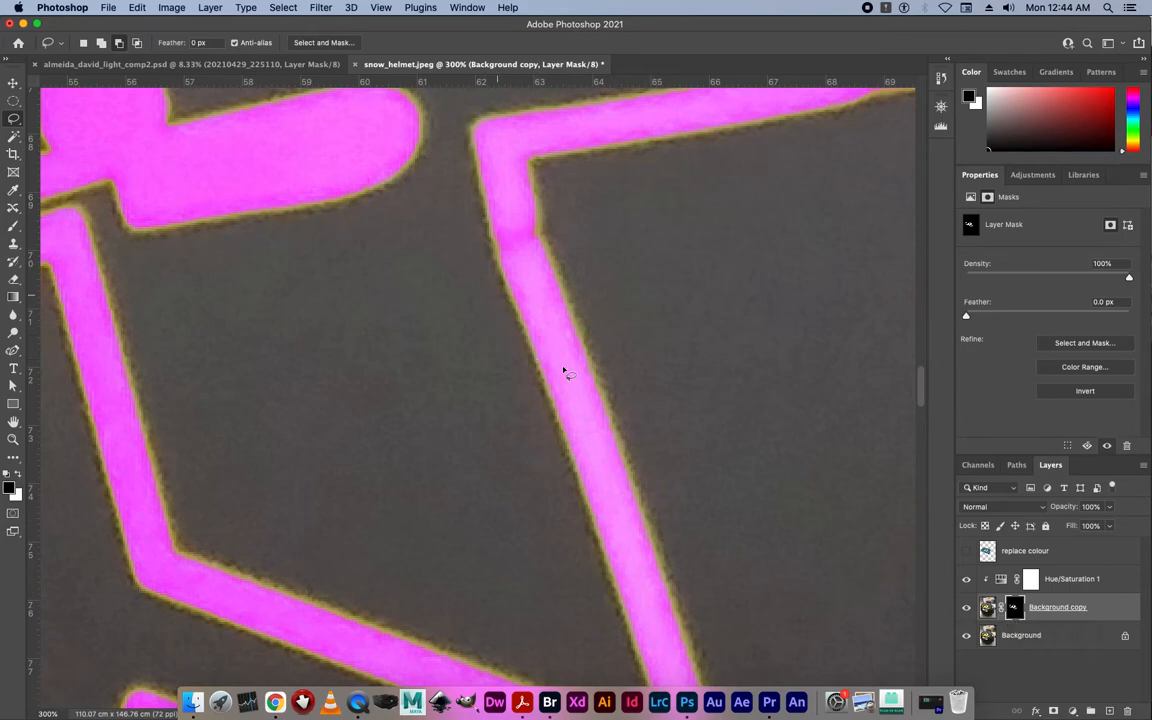
left_click(1015, 611, "super")
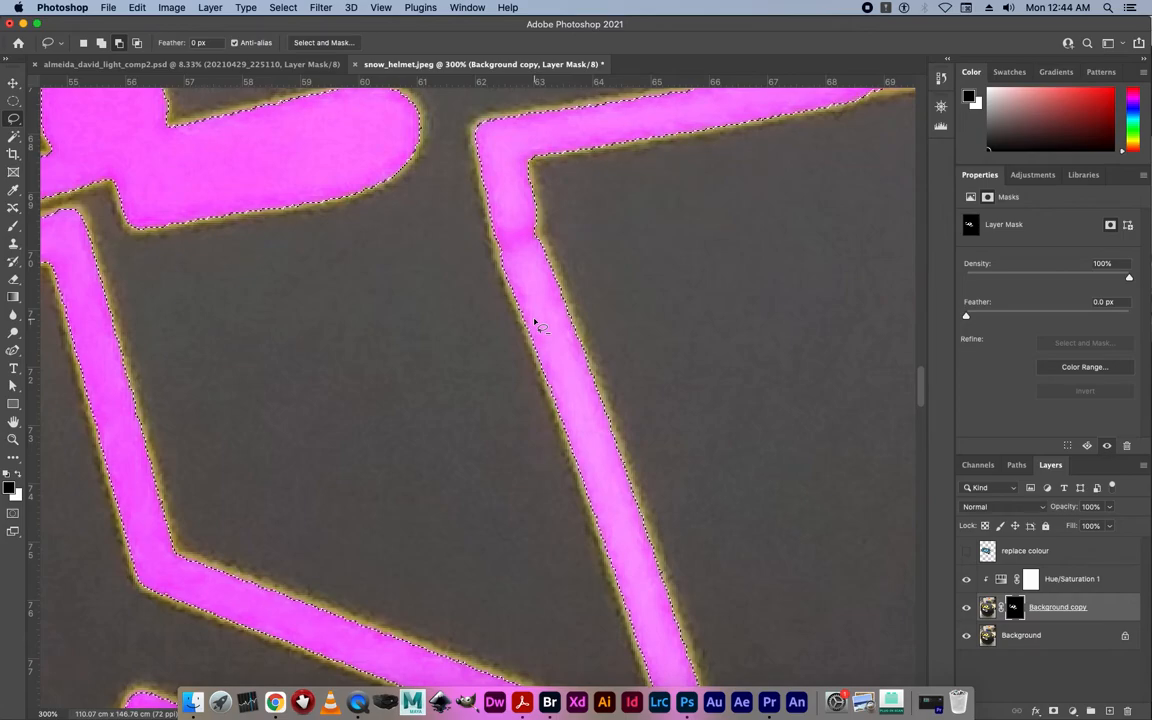
left_click(283, 7)
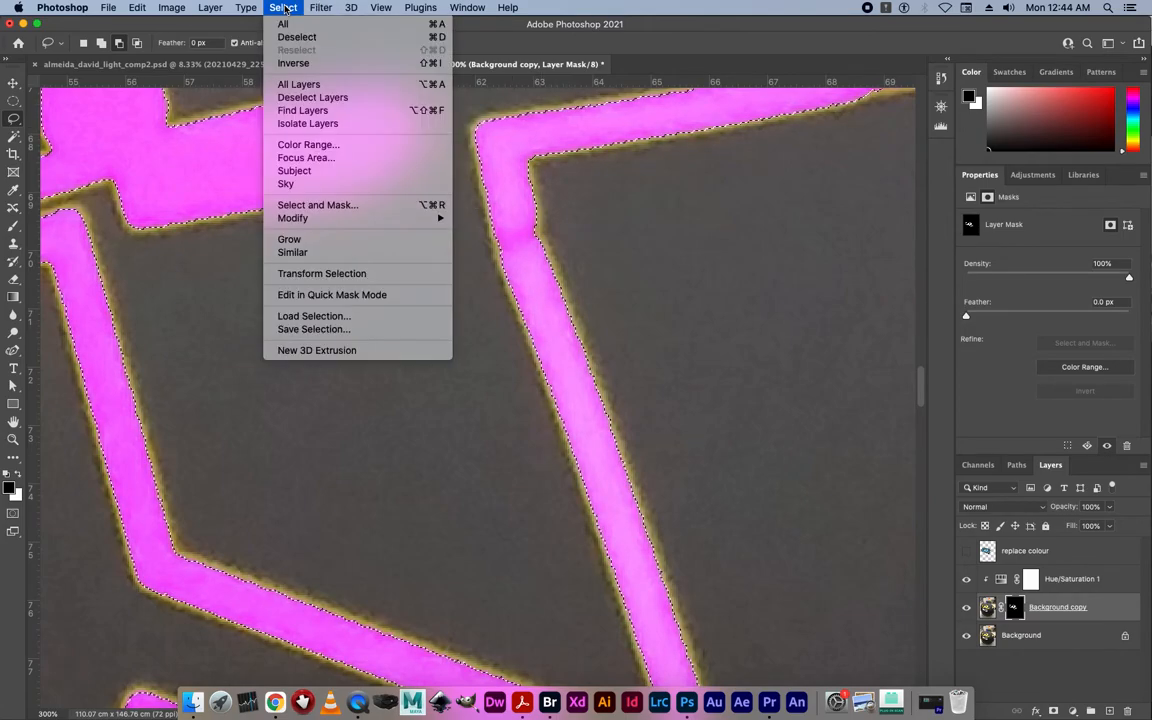
mouse_move(380, 218)
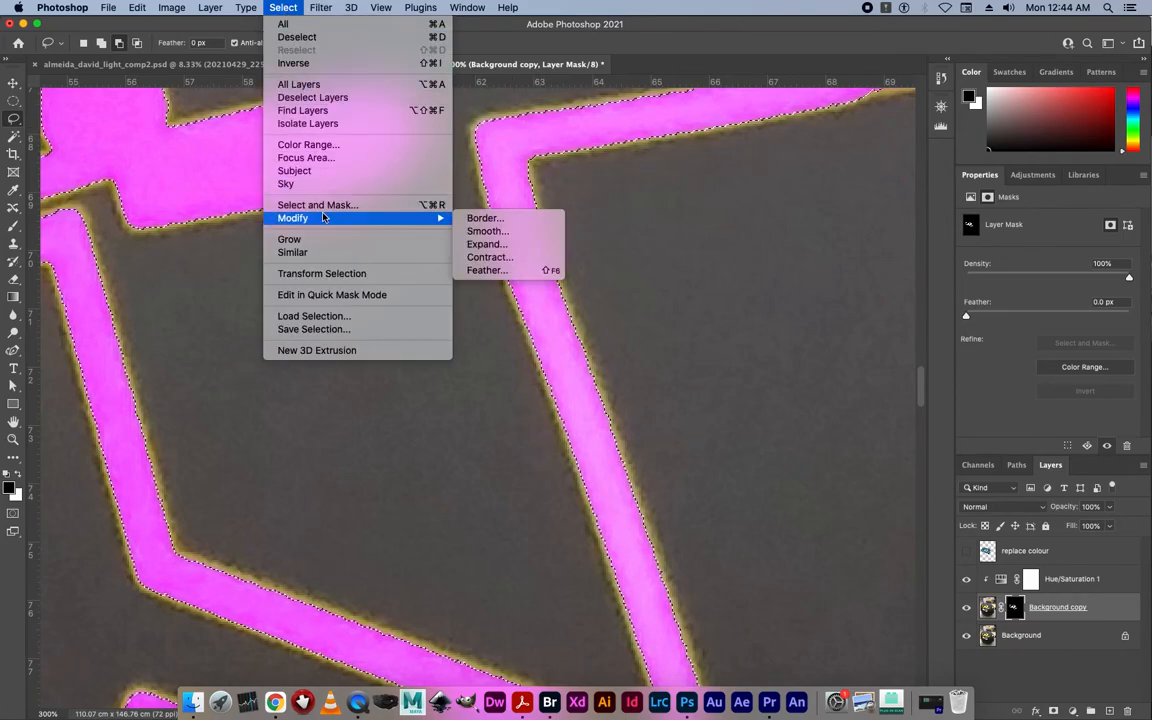
left_click(485, 244)
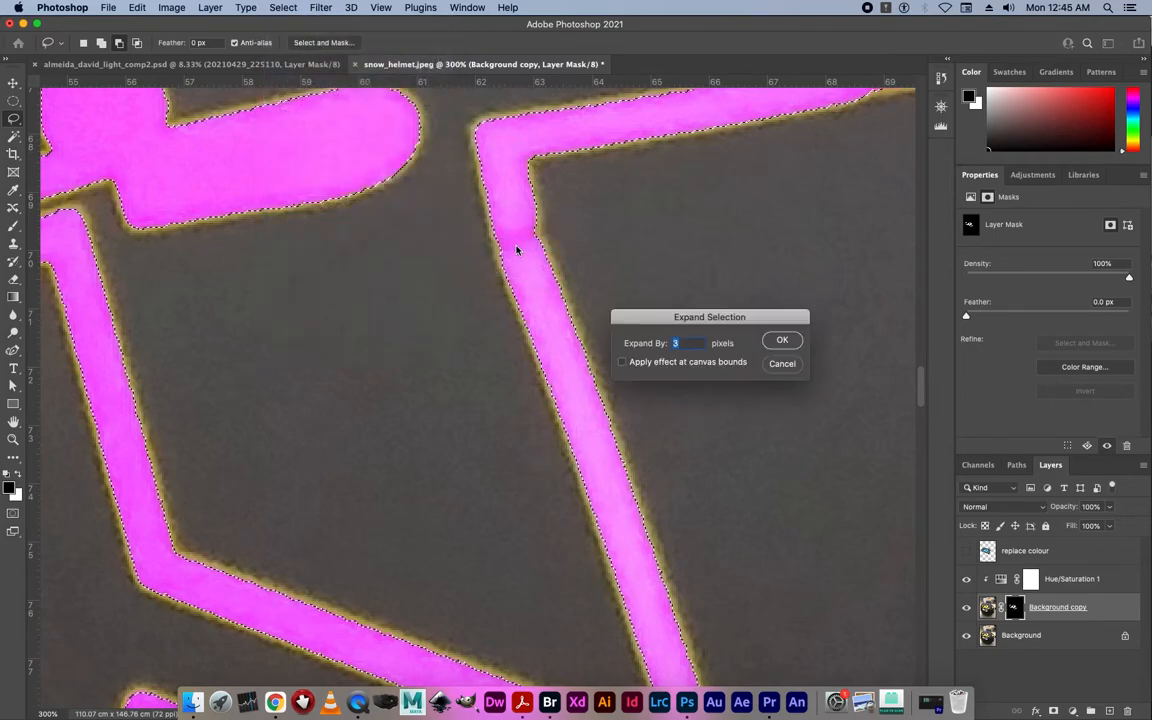
left_click(782, 340)
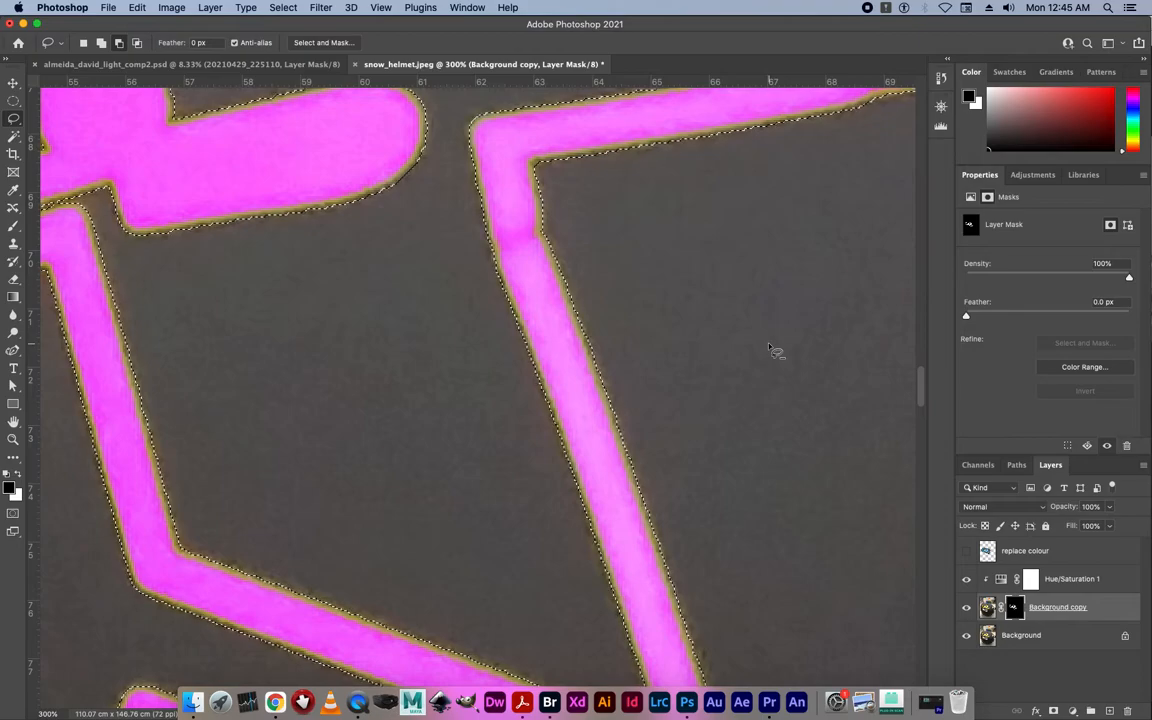
Delete the old Background copy mask, add a new one from the expanded selection, and zoom back out
right_click(1012, 608)
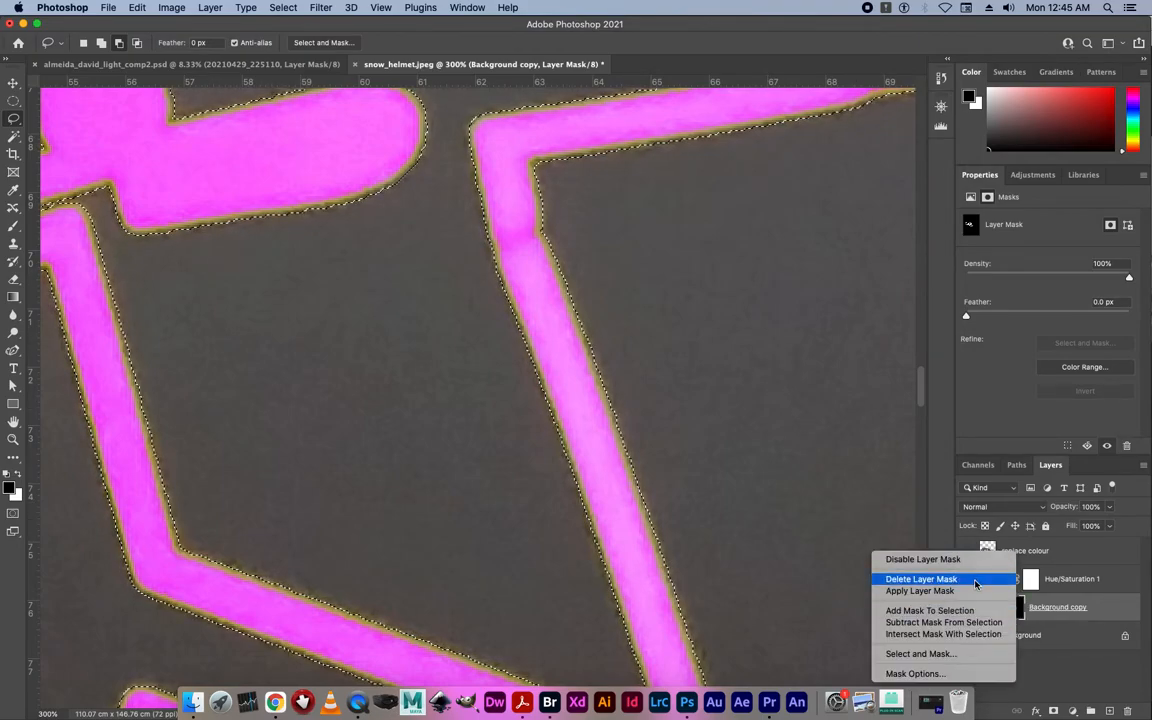
left_click(922, 579)
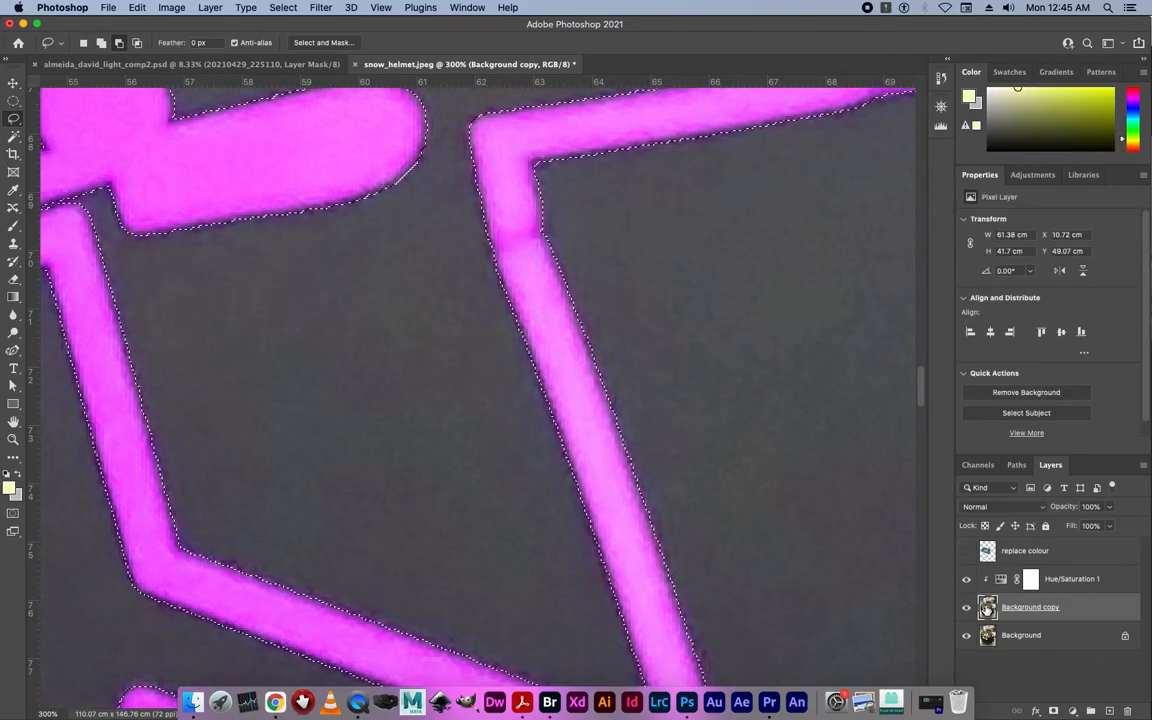
left_click(1053, 711)
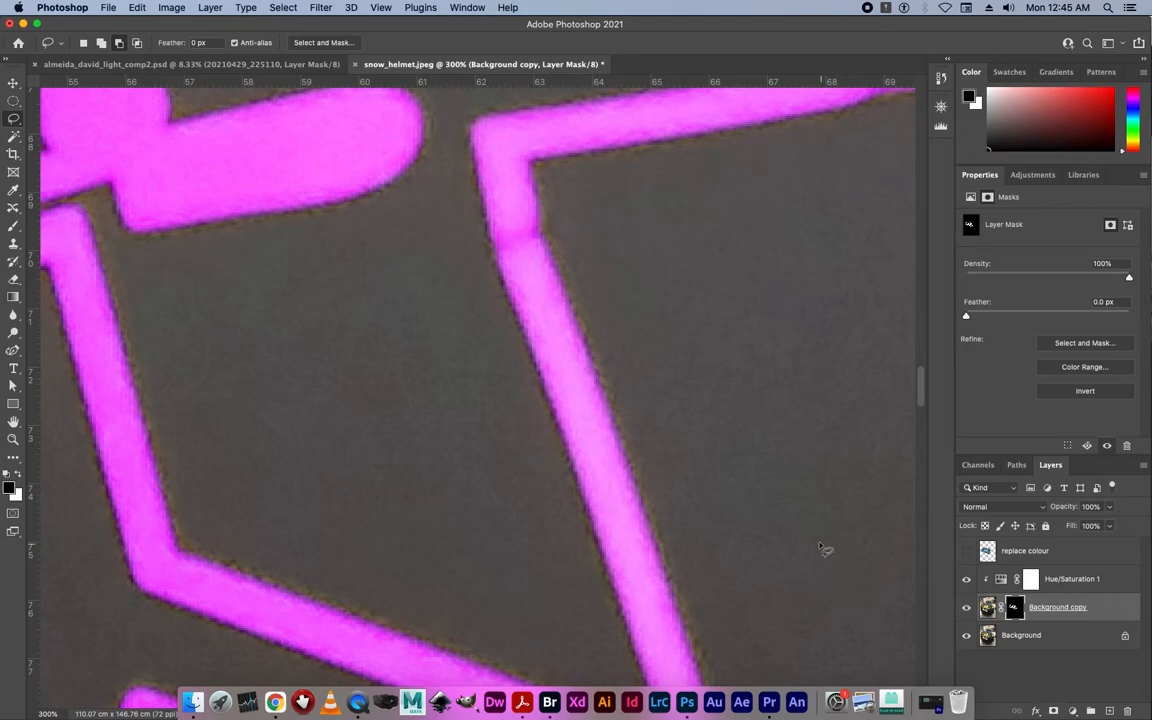
left_click(714, 493, "alt")
left_click(714, 493, "alt")
left_click(712, 490, "alt")
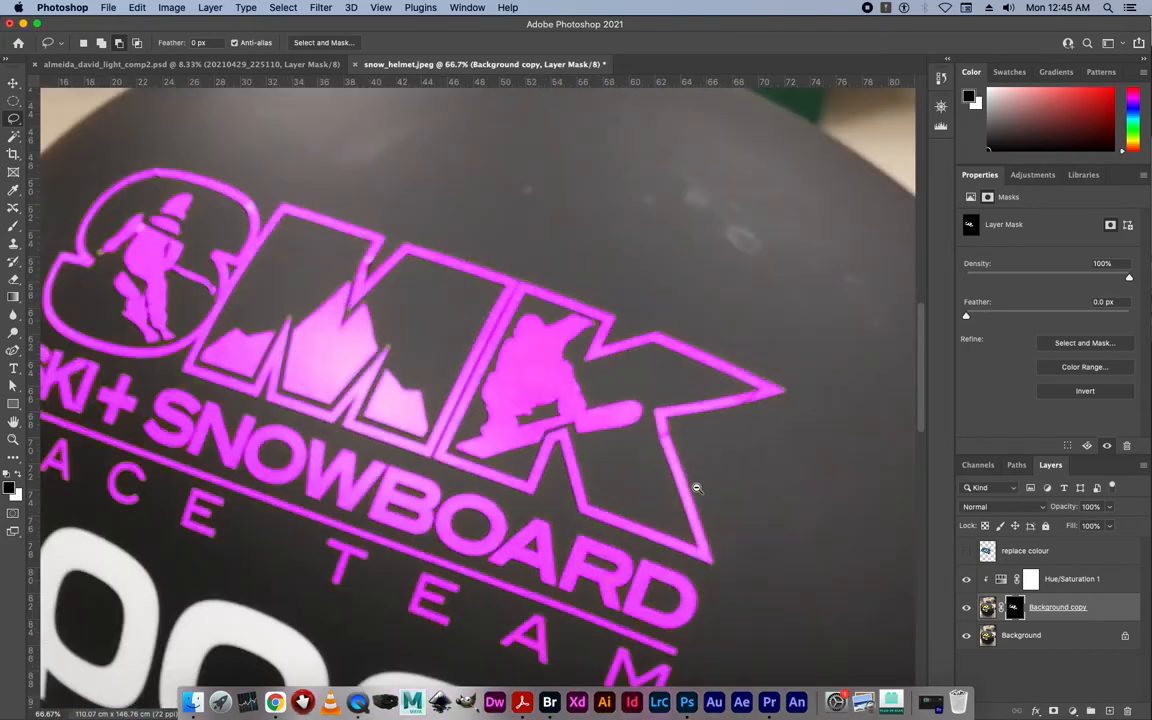
left_click(712, 488, "alt")
left_click(716, 488, "alt")
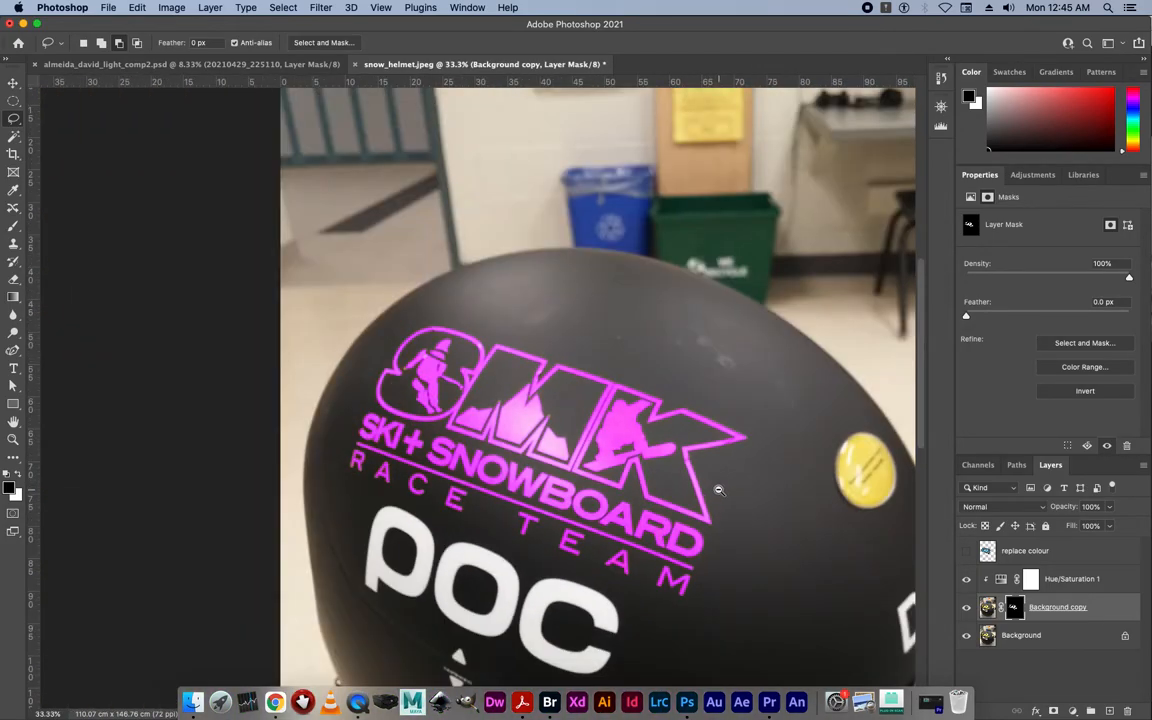
left_click(718, 490, "alt")
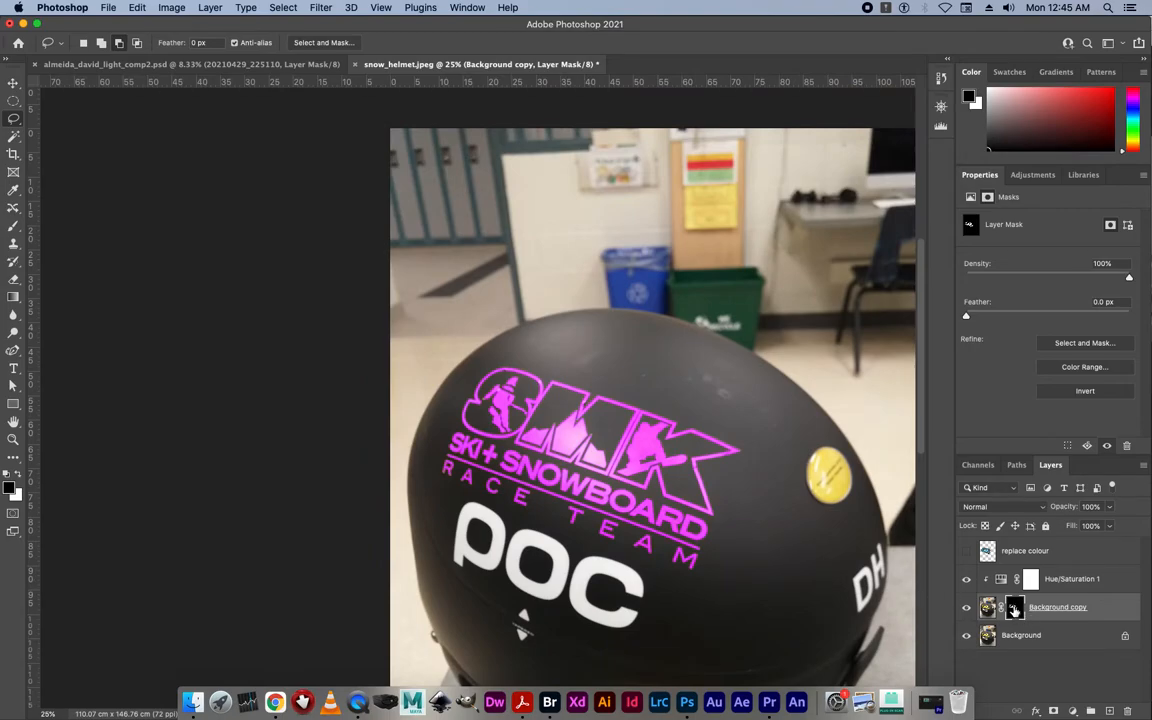
Set Hue/Saturation 1 to Hue +97 so the logo turns mint green, and recentre the helmet
left_click(1050, 579)
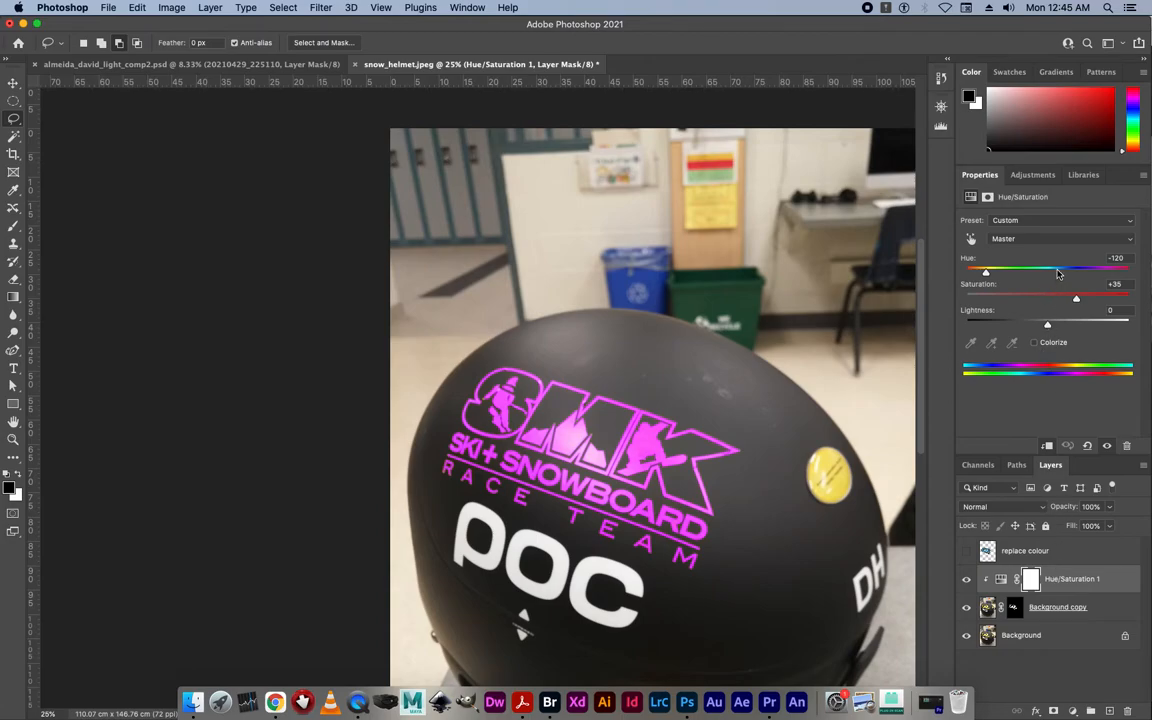
left_click_drag(985, 272, 1102, 280)
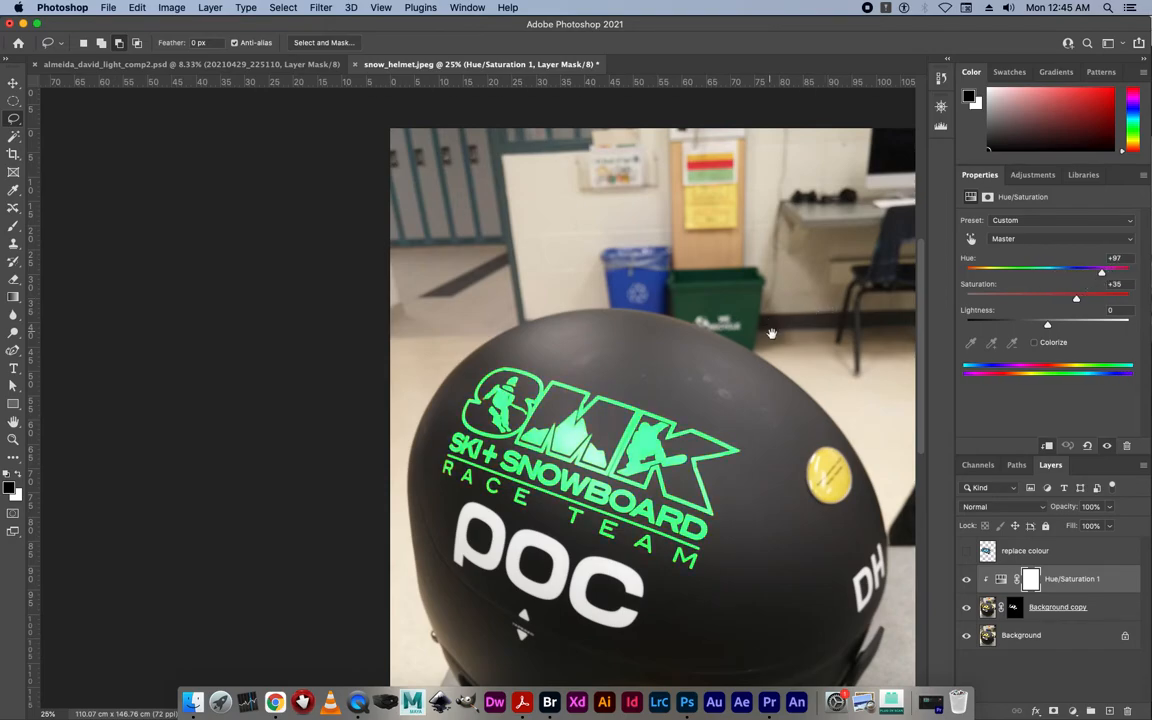
mouse_move(658, 388)
left_mouse_down()
mouse_move(465, 262)
mouse_move(462, 212)
left_mouse_up()
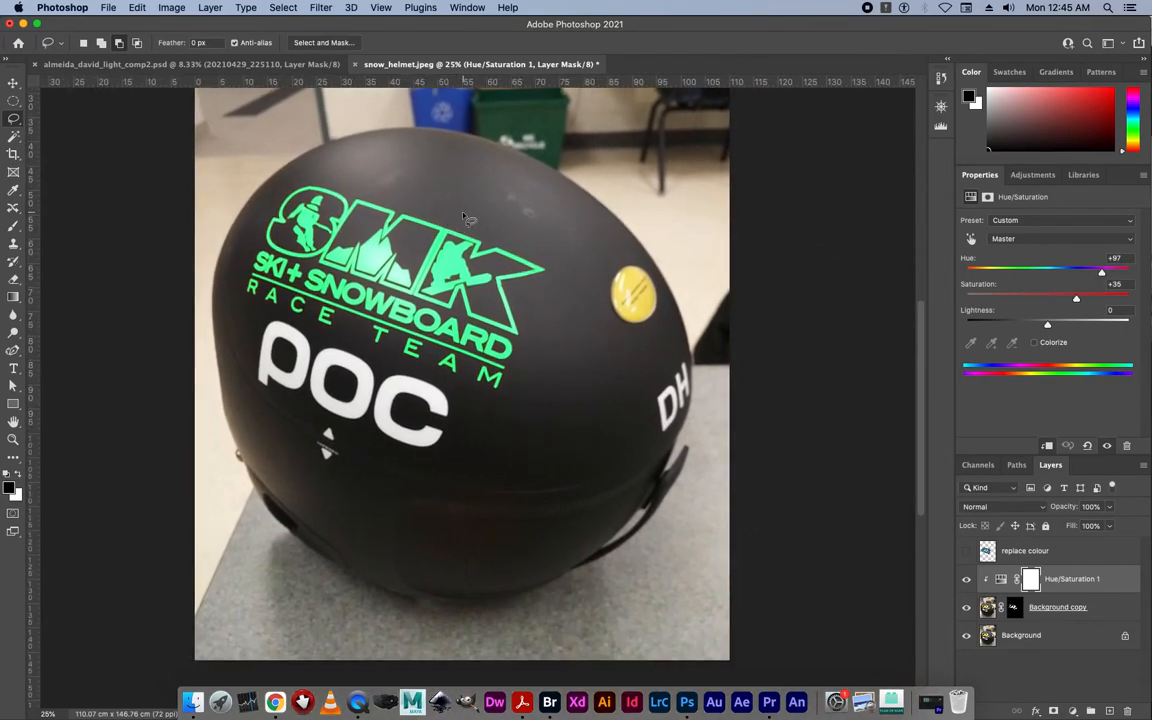
key("super+s")
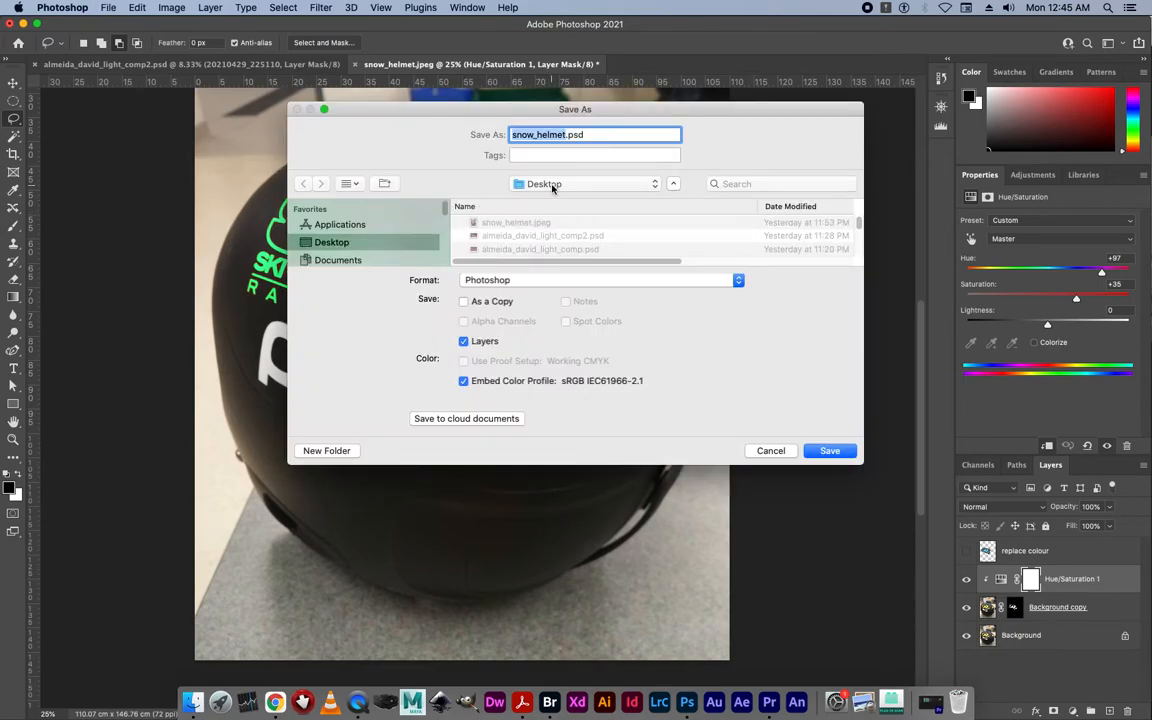
Save the layered document as a Photoshop PSD named with the student's name and 'ps_task2'
type("almeida_david")
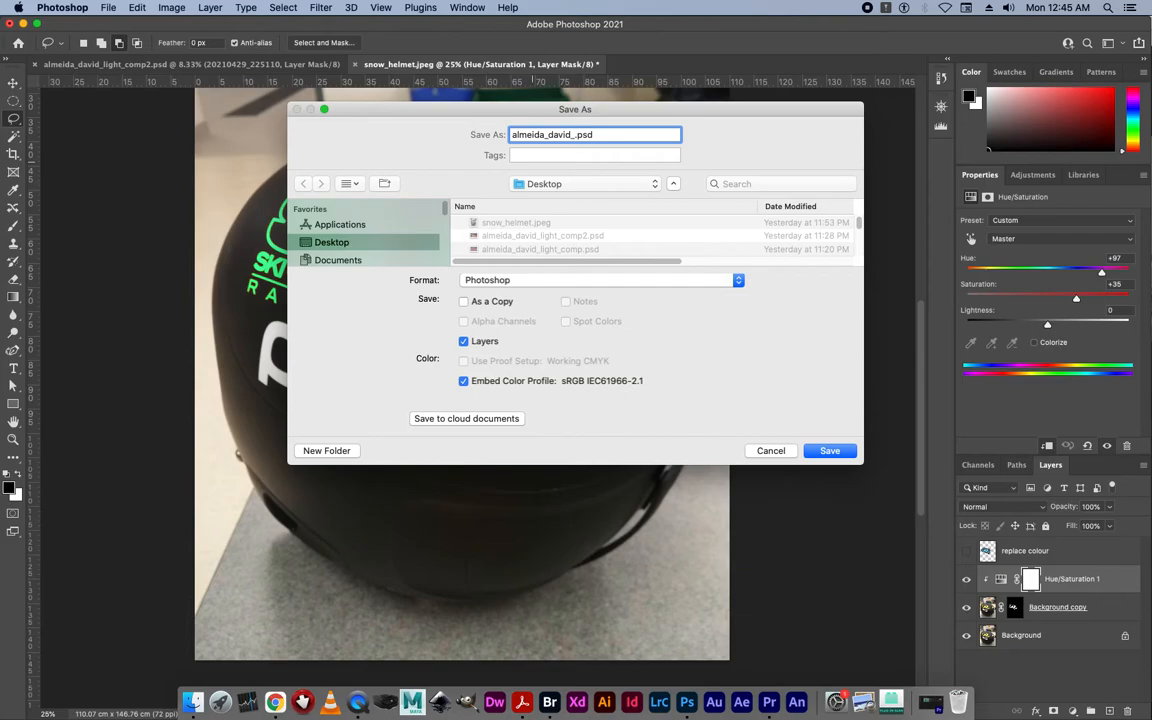
type("_pd+task2")
left_click(588, 135)
key("BackSpace")
key("BackSpace")
type("s_")
left_click(827, 452)
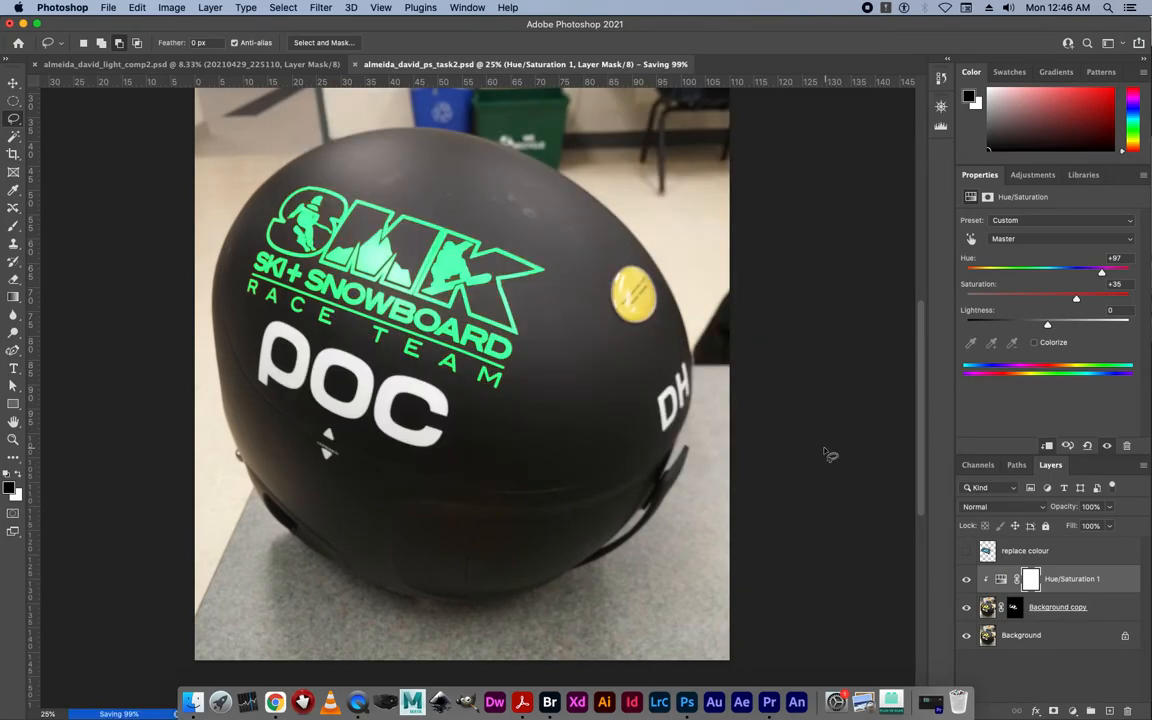
key("super+shift+s")
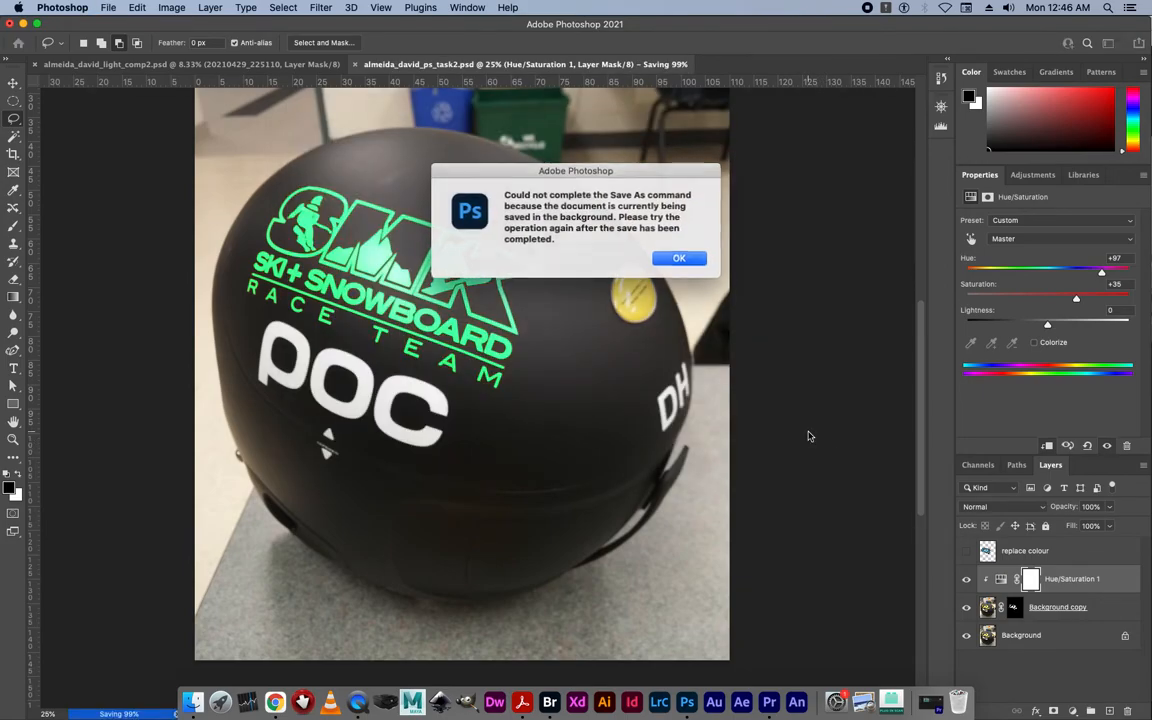
left_click(680, 259)
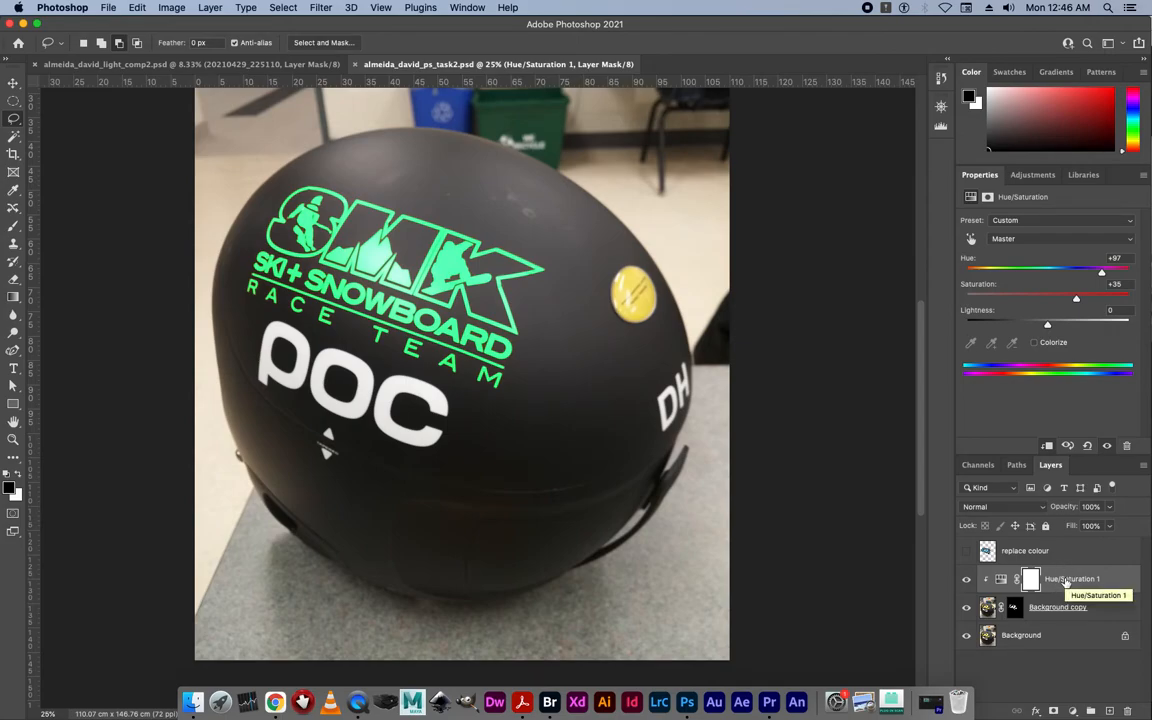
Save a maximum-quality (12) JPEG copy named 'helmet light blue' on the Desktop
key("super+shift+s")
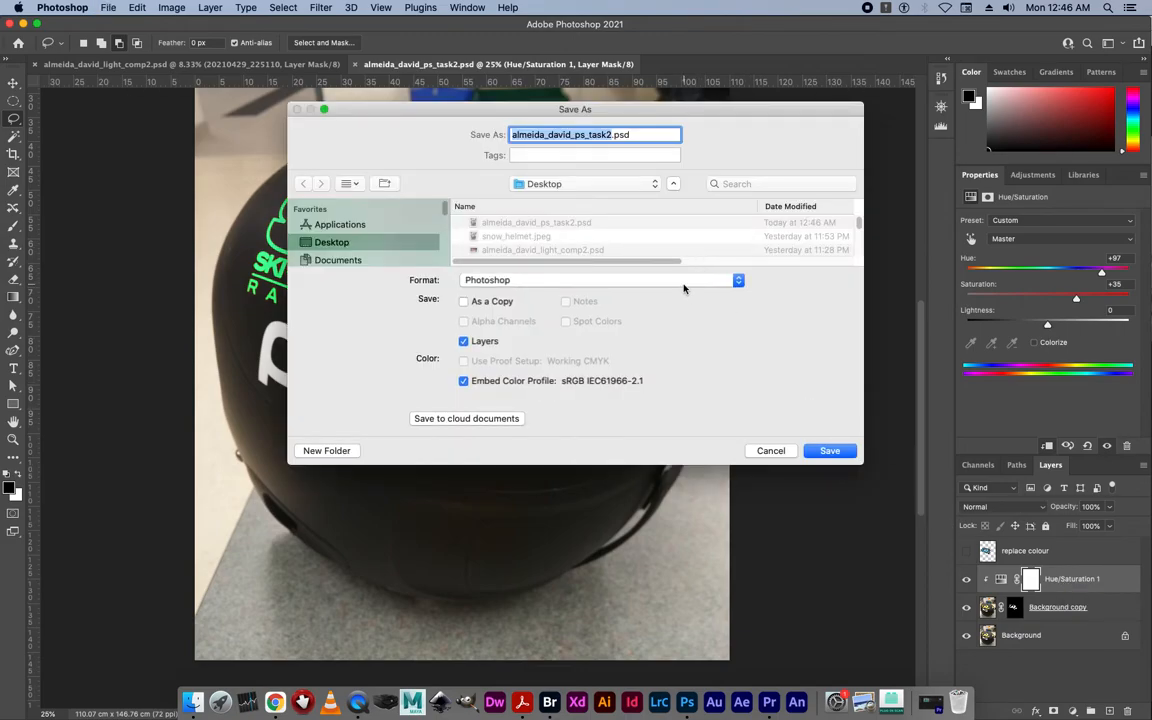
left_click(684, 288)
left_click(557, 366)
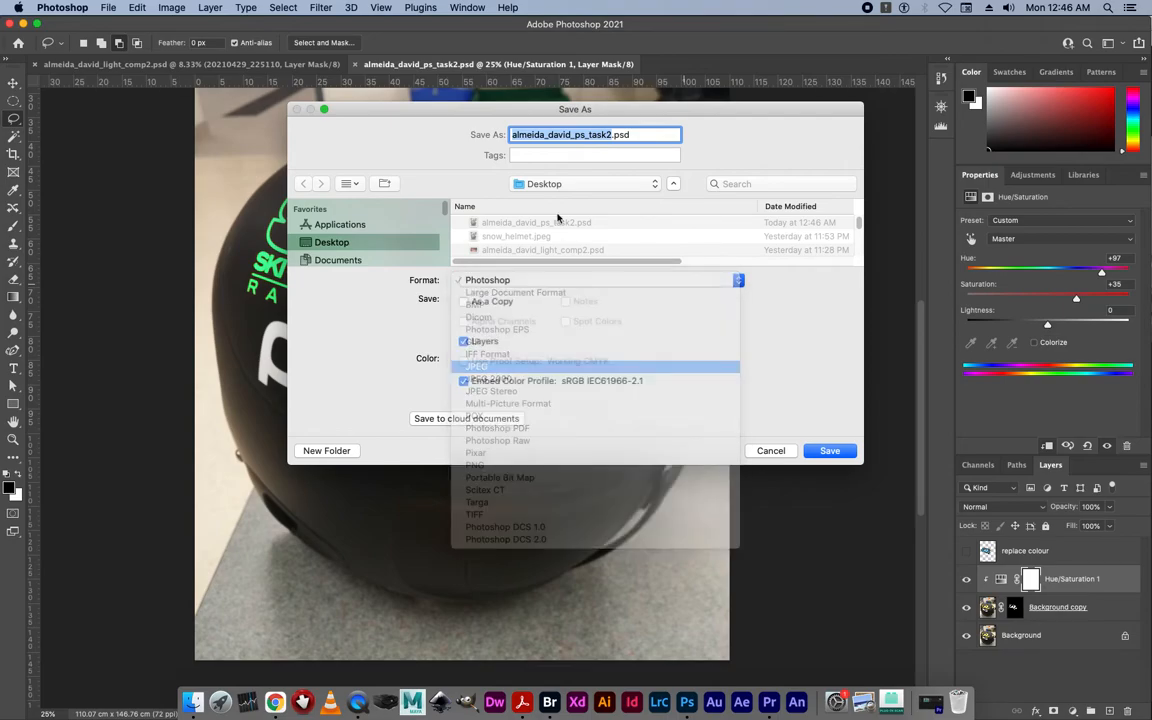
type("helmet ")
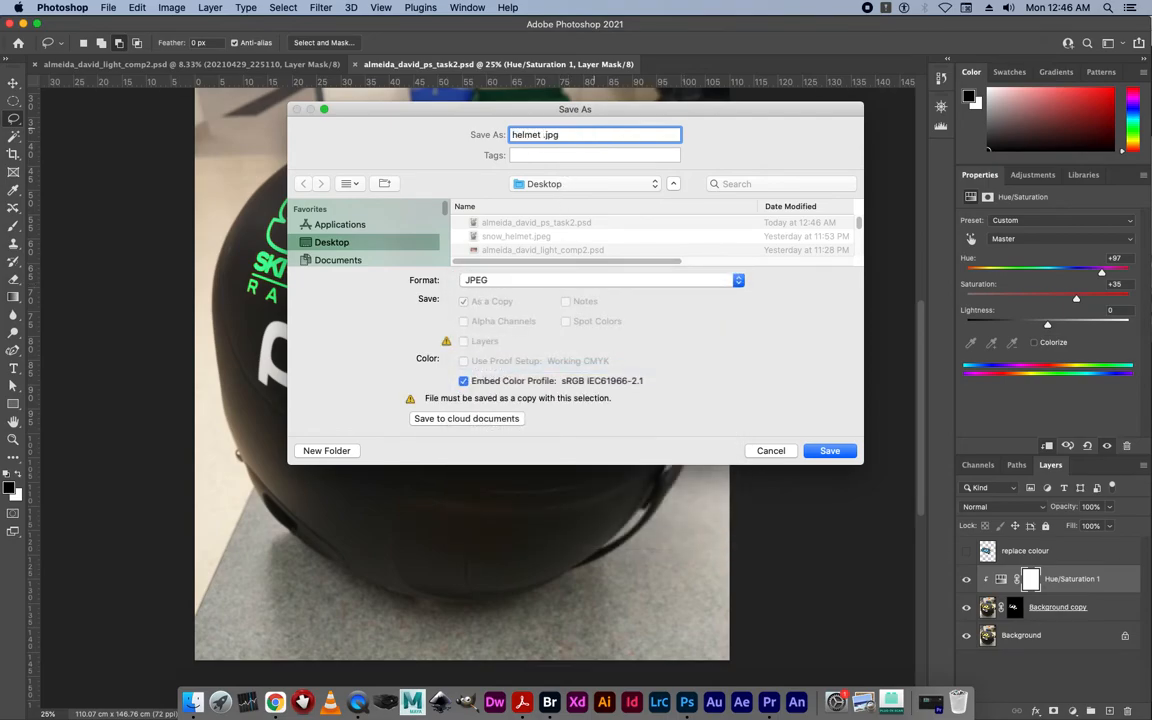
type("light blue")
key("Return")
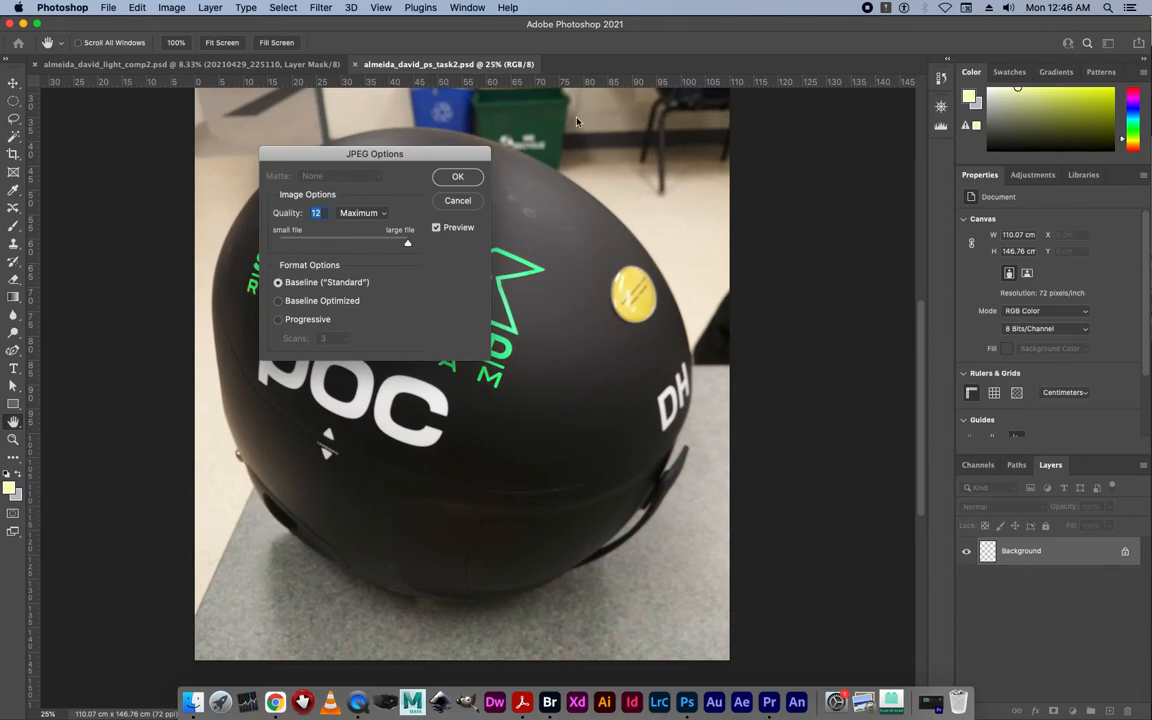
left_click(455, 176)
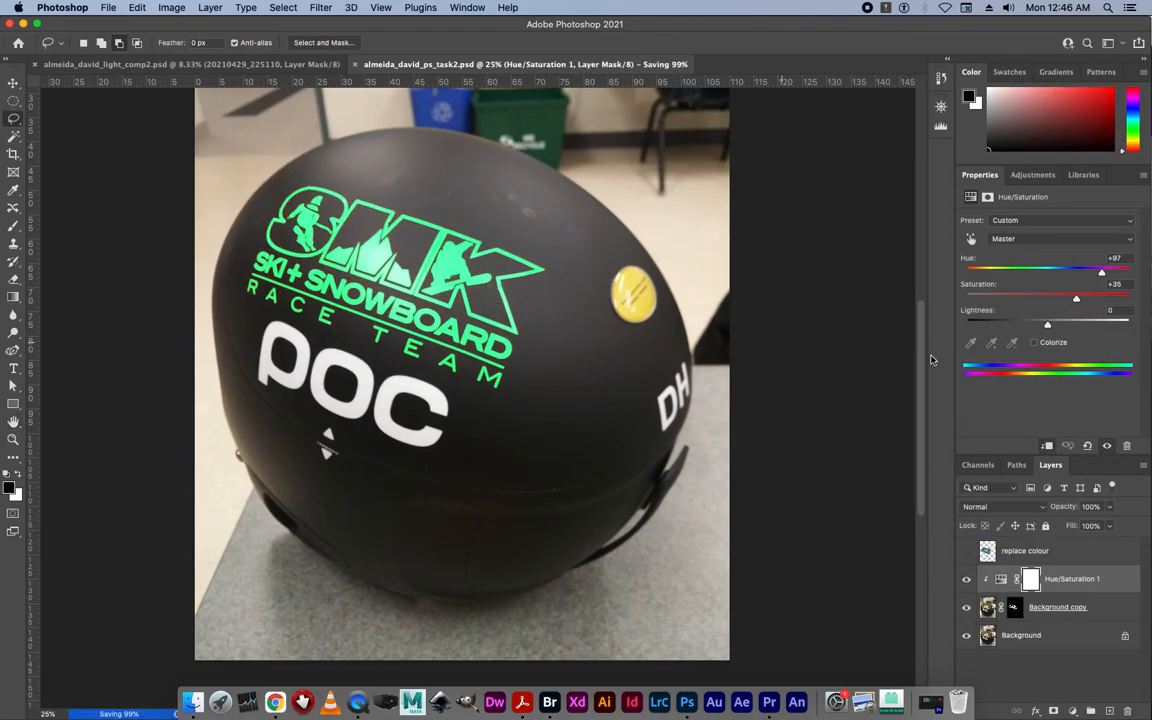
Set Hue to -100 for a pink-purple logo and save a JPEG copy named 'helmet purple'
left_click_drag(1107, 275, 993, 280)
key("super+s")
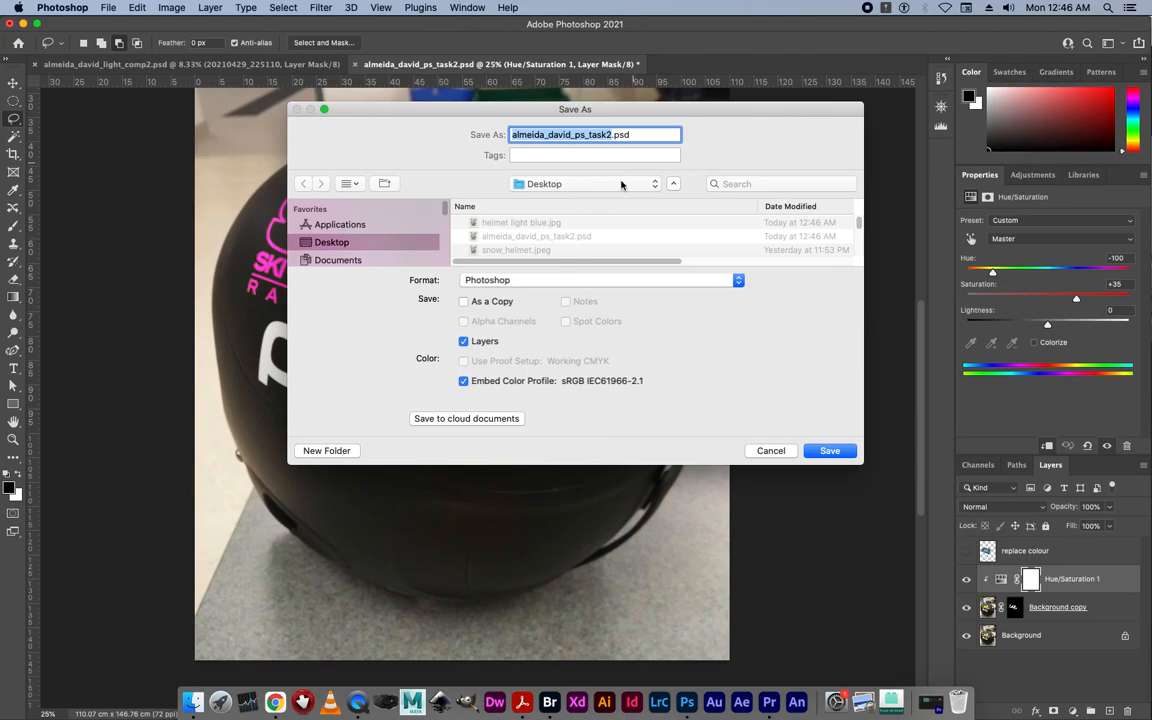
left_click(547, 228)
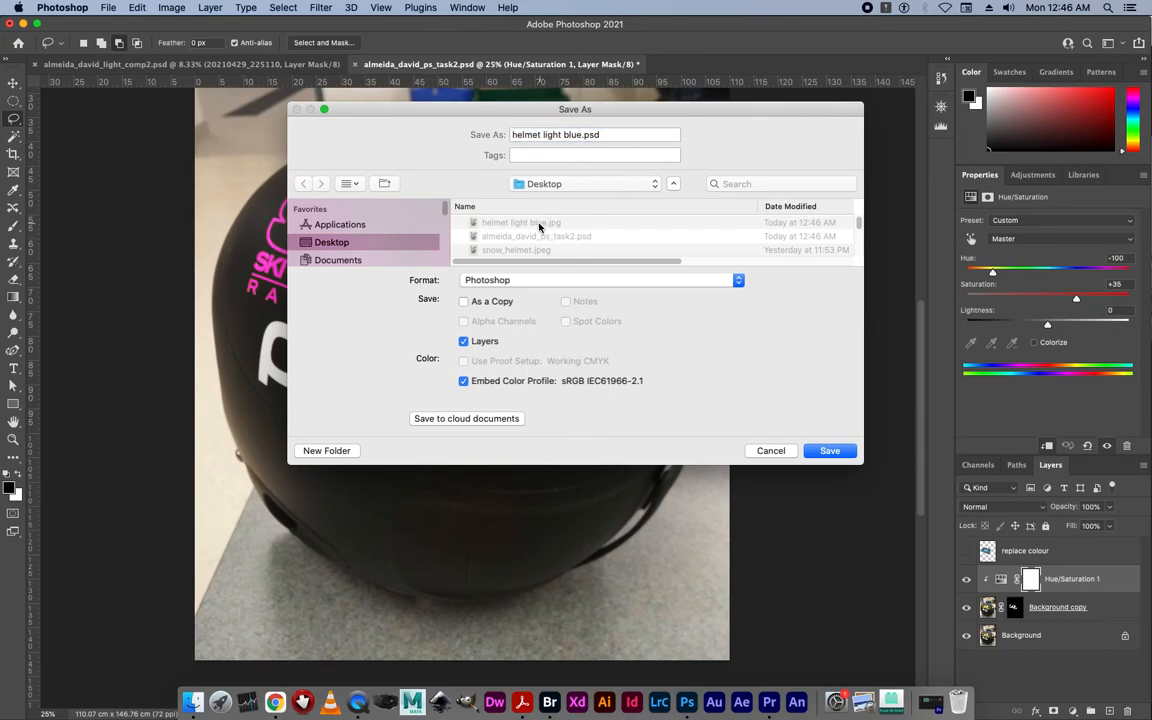
left_click_drag(578, 136, 542, 134)
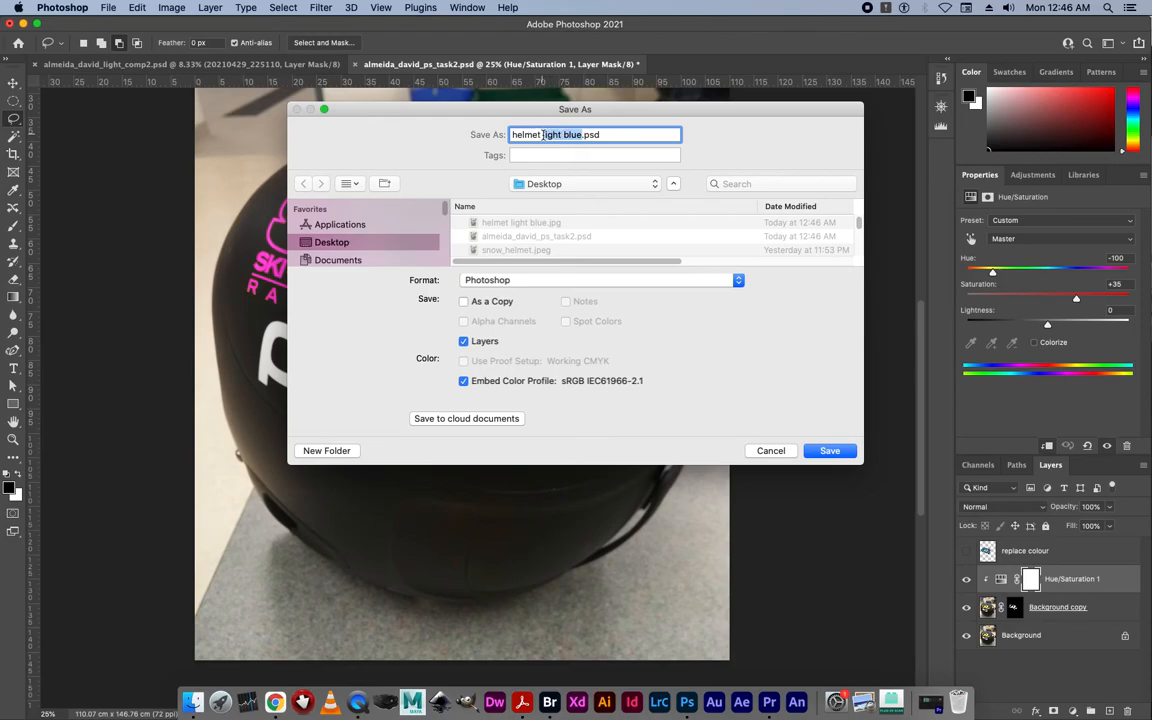
type("purple")
left_click(583, 280)
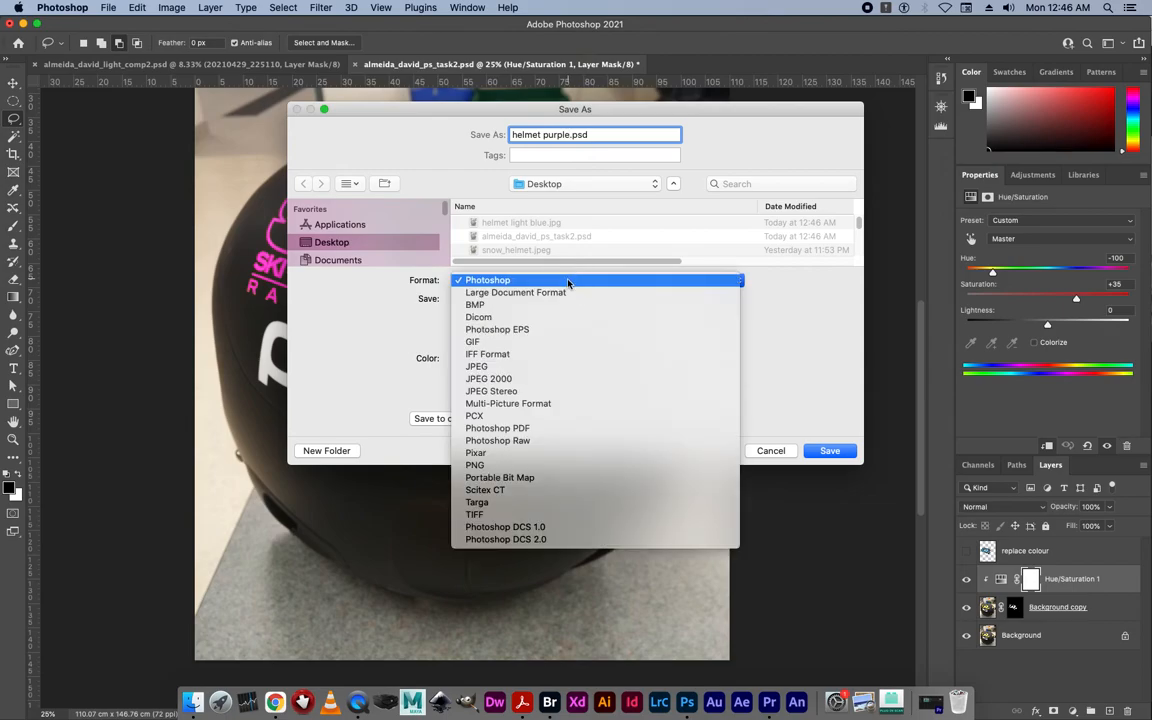
left_click(507, 367)
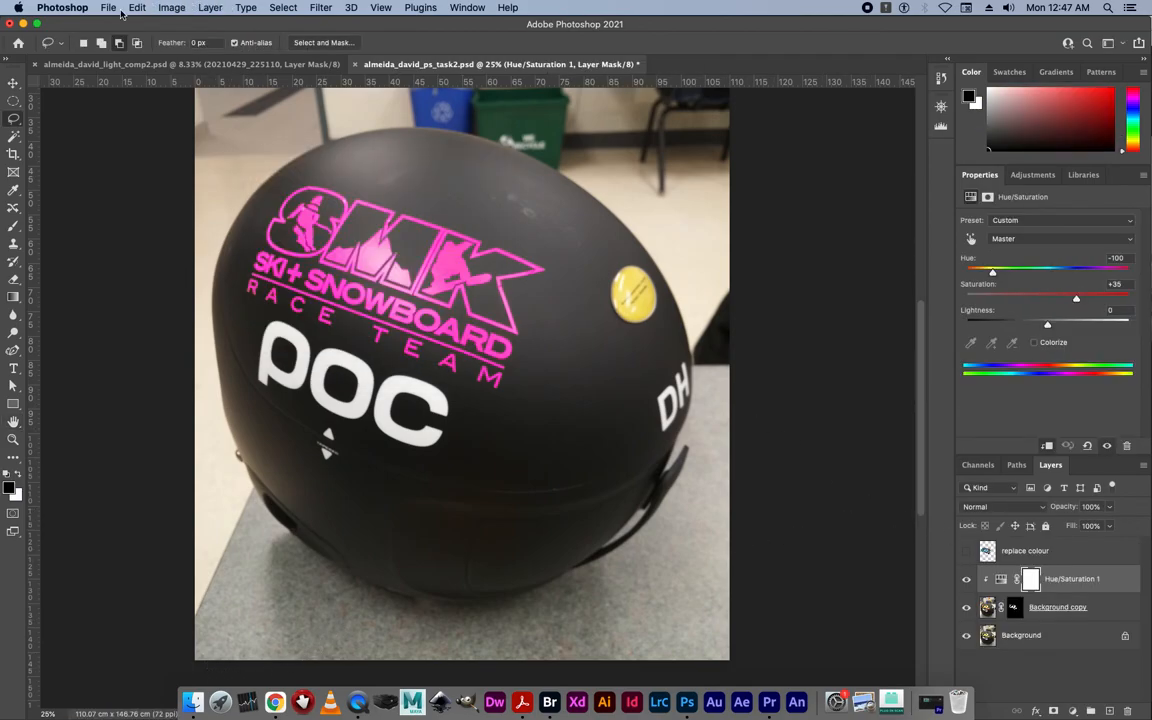
Open helmet purple.jpg and helmet light blue.jpg together from the Desktop
left_click(104, 8)
left_click(115, 38)
left_click(455, 168)
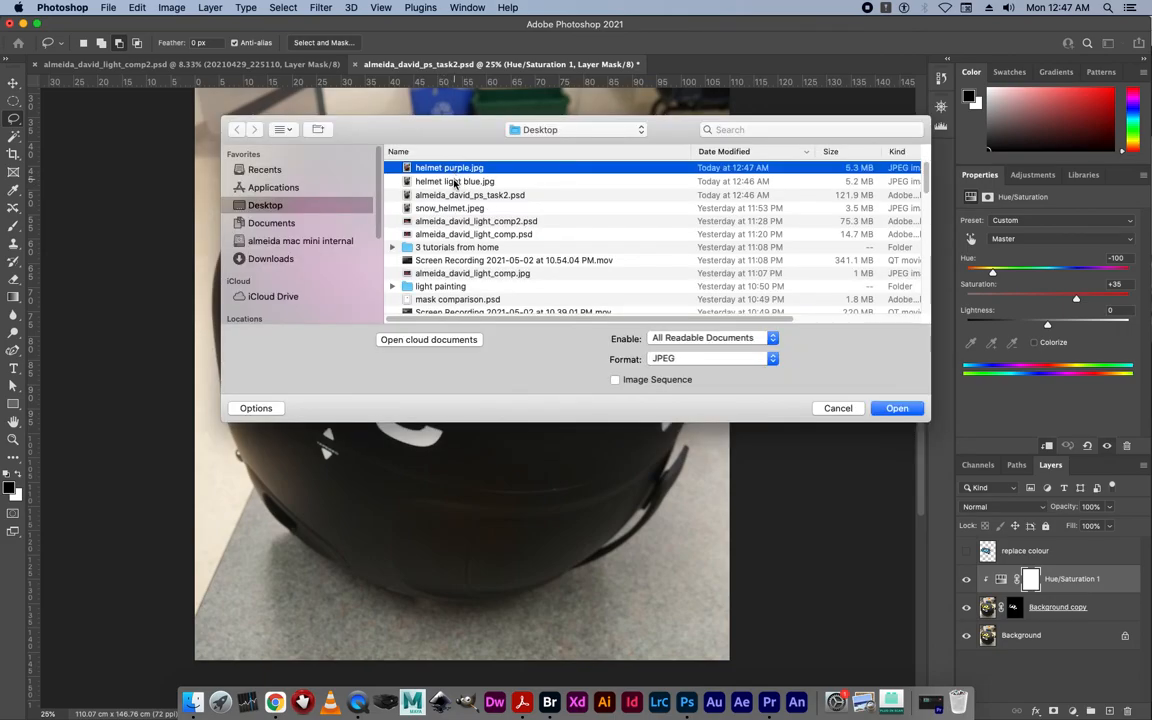
left_click(460, 181, "shift")
left_click(880, 404)
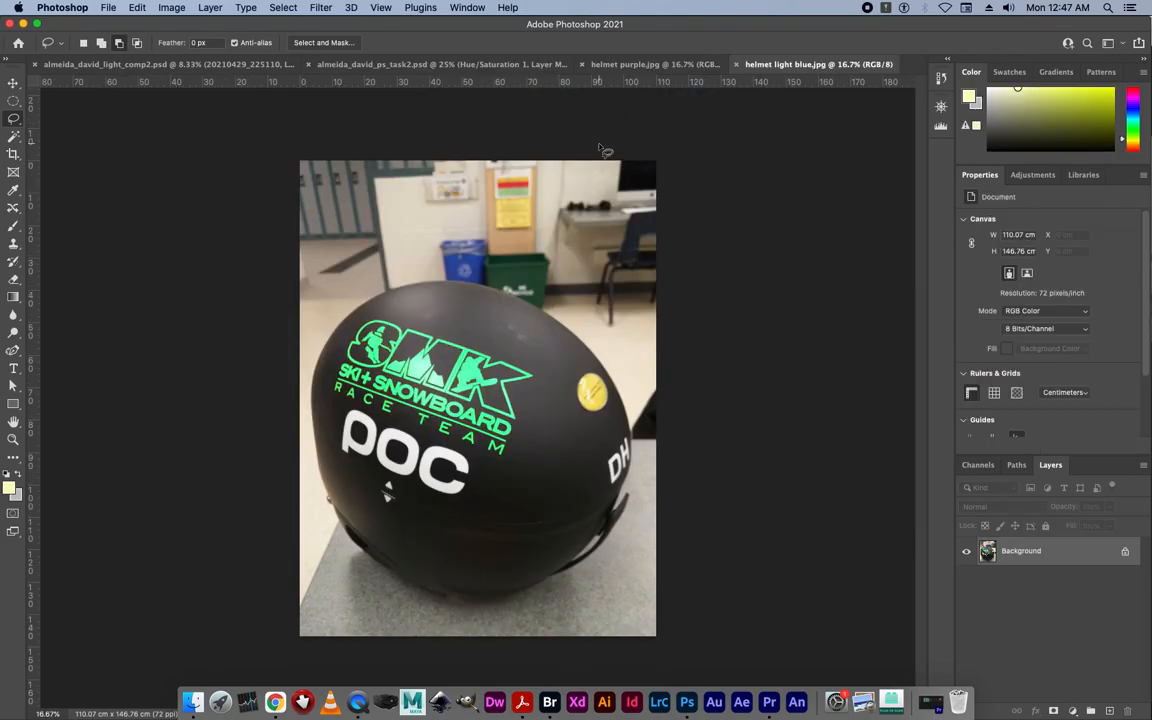
Compare the two exported JPEGs side by side in tabs, ending on helmet purple.jpg
left_click(665, 66)
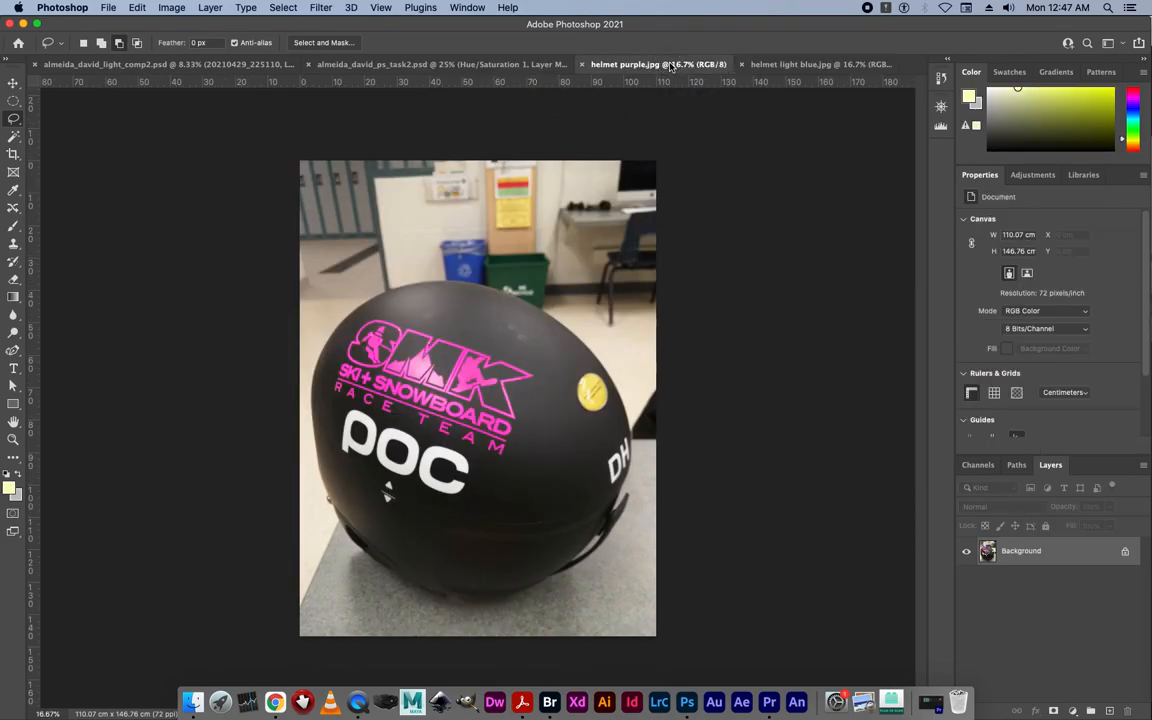
left_click(752, 66)
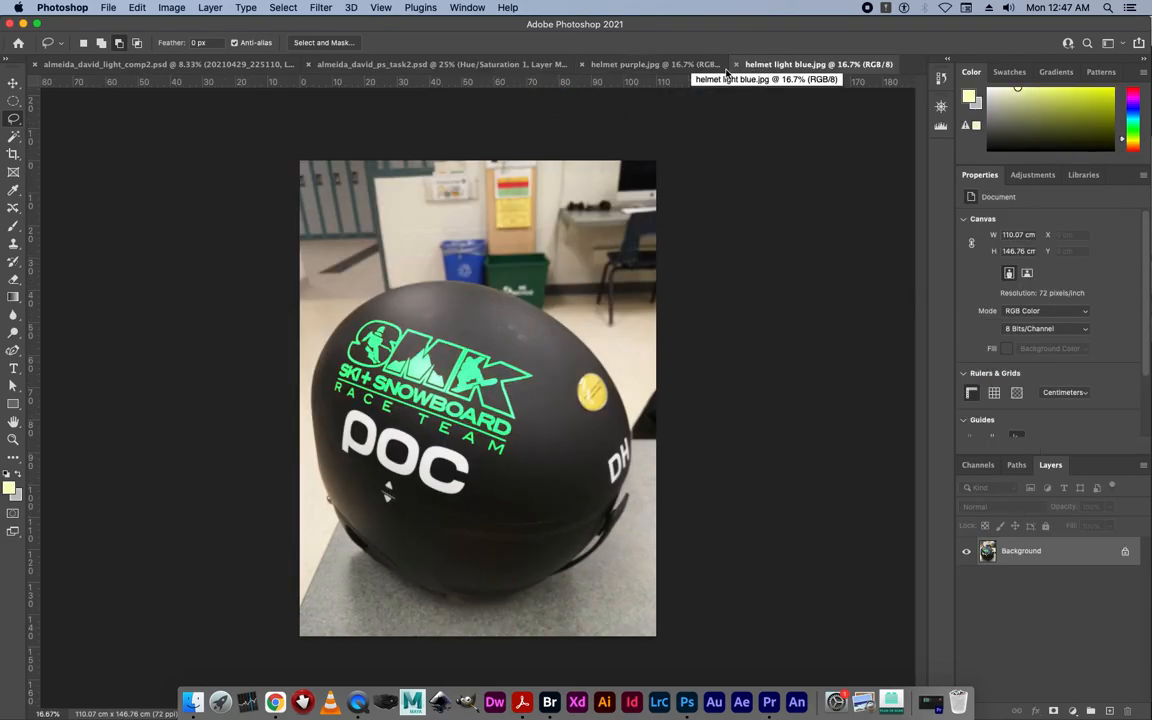
left_click(683, 66)
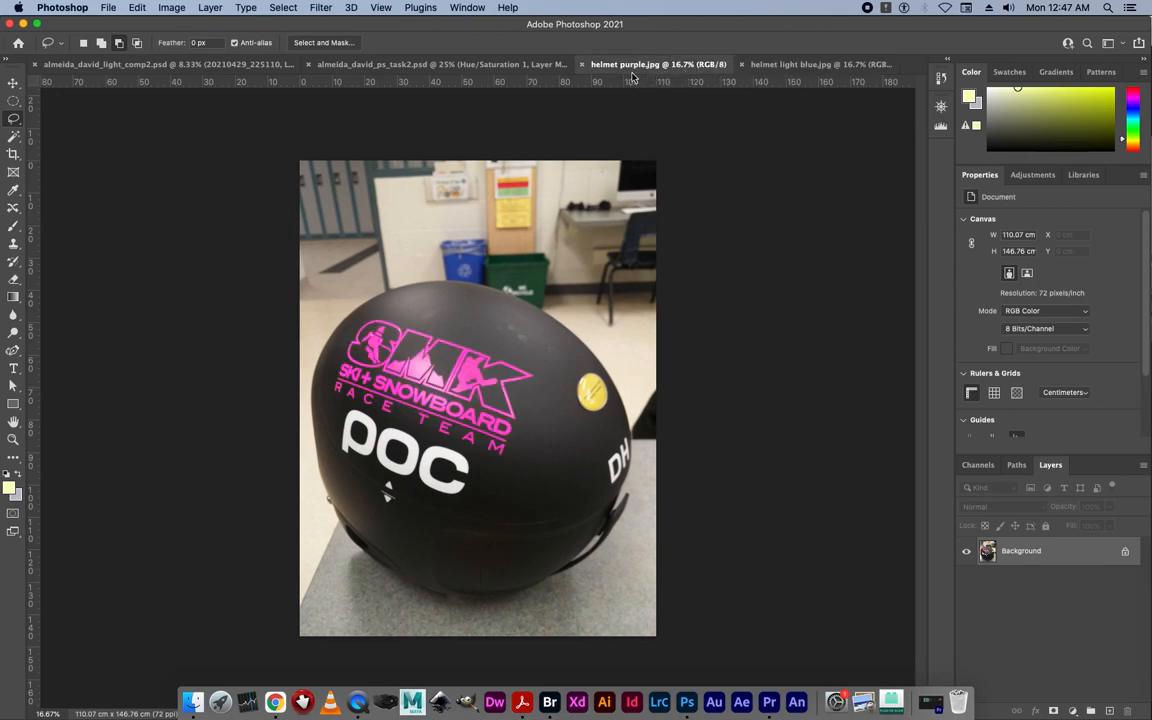